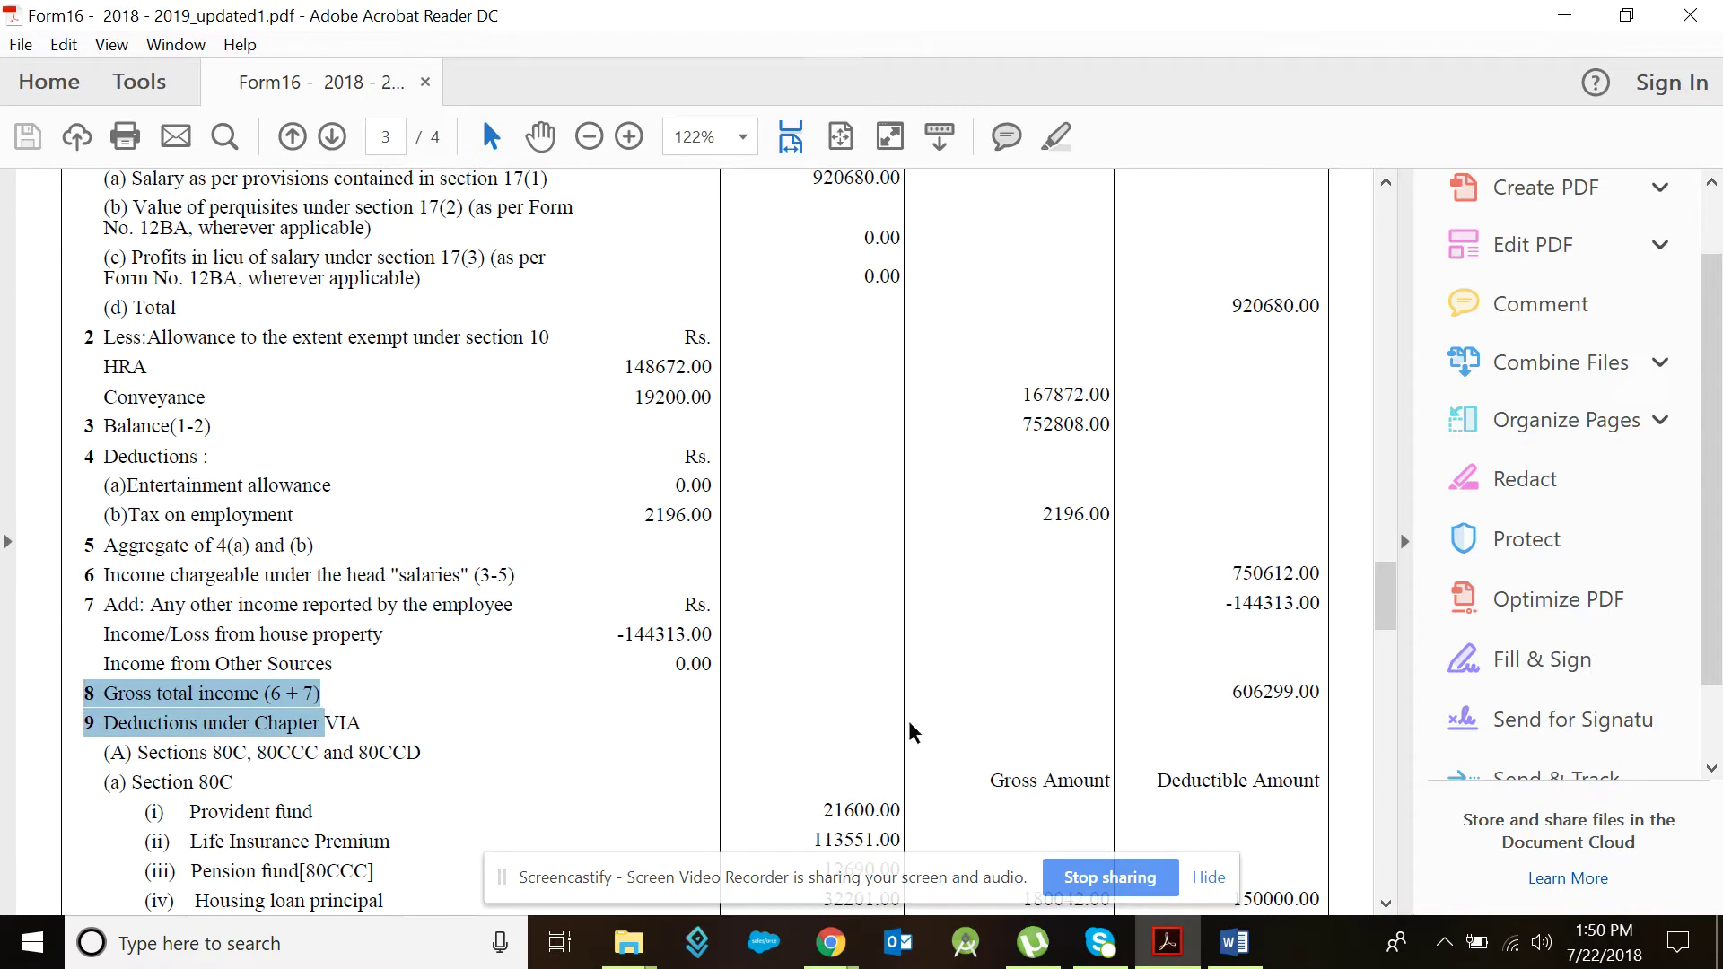
Step: Highlight the 606299.00 gross total income figure on page 3 of Form 16, then deselect it
left_click_drag(1222, 692, 1321, 693)
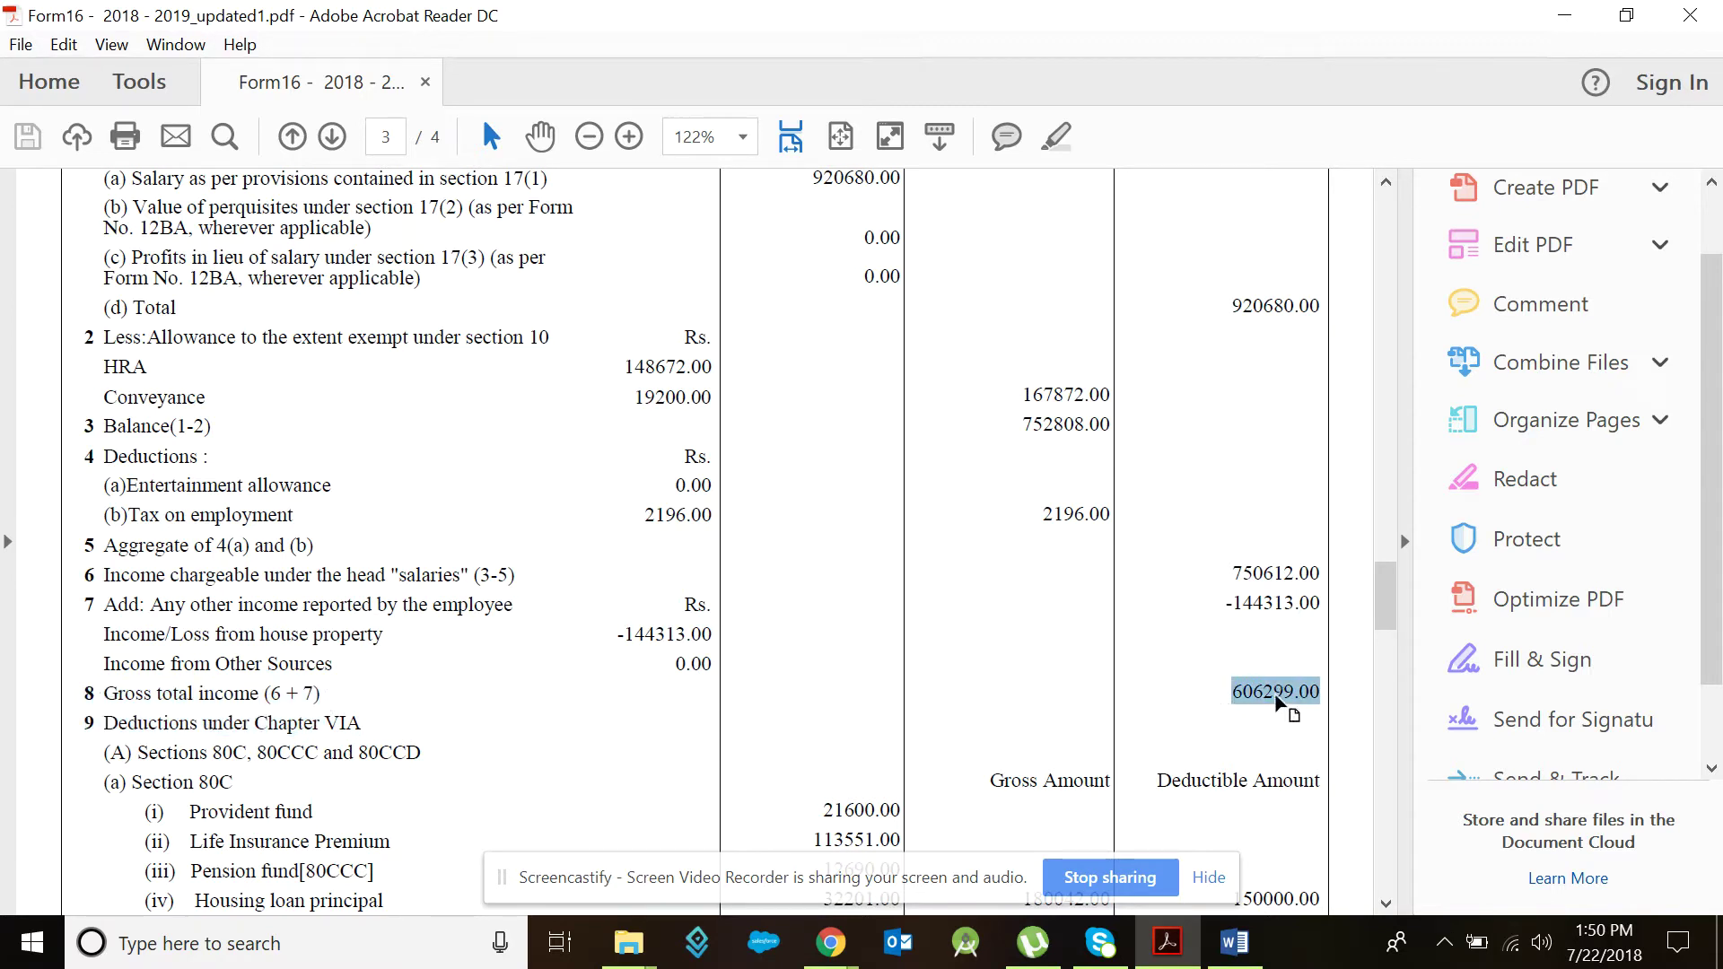
left_click(1275, 693)
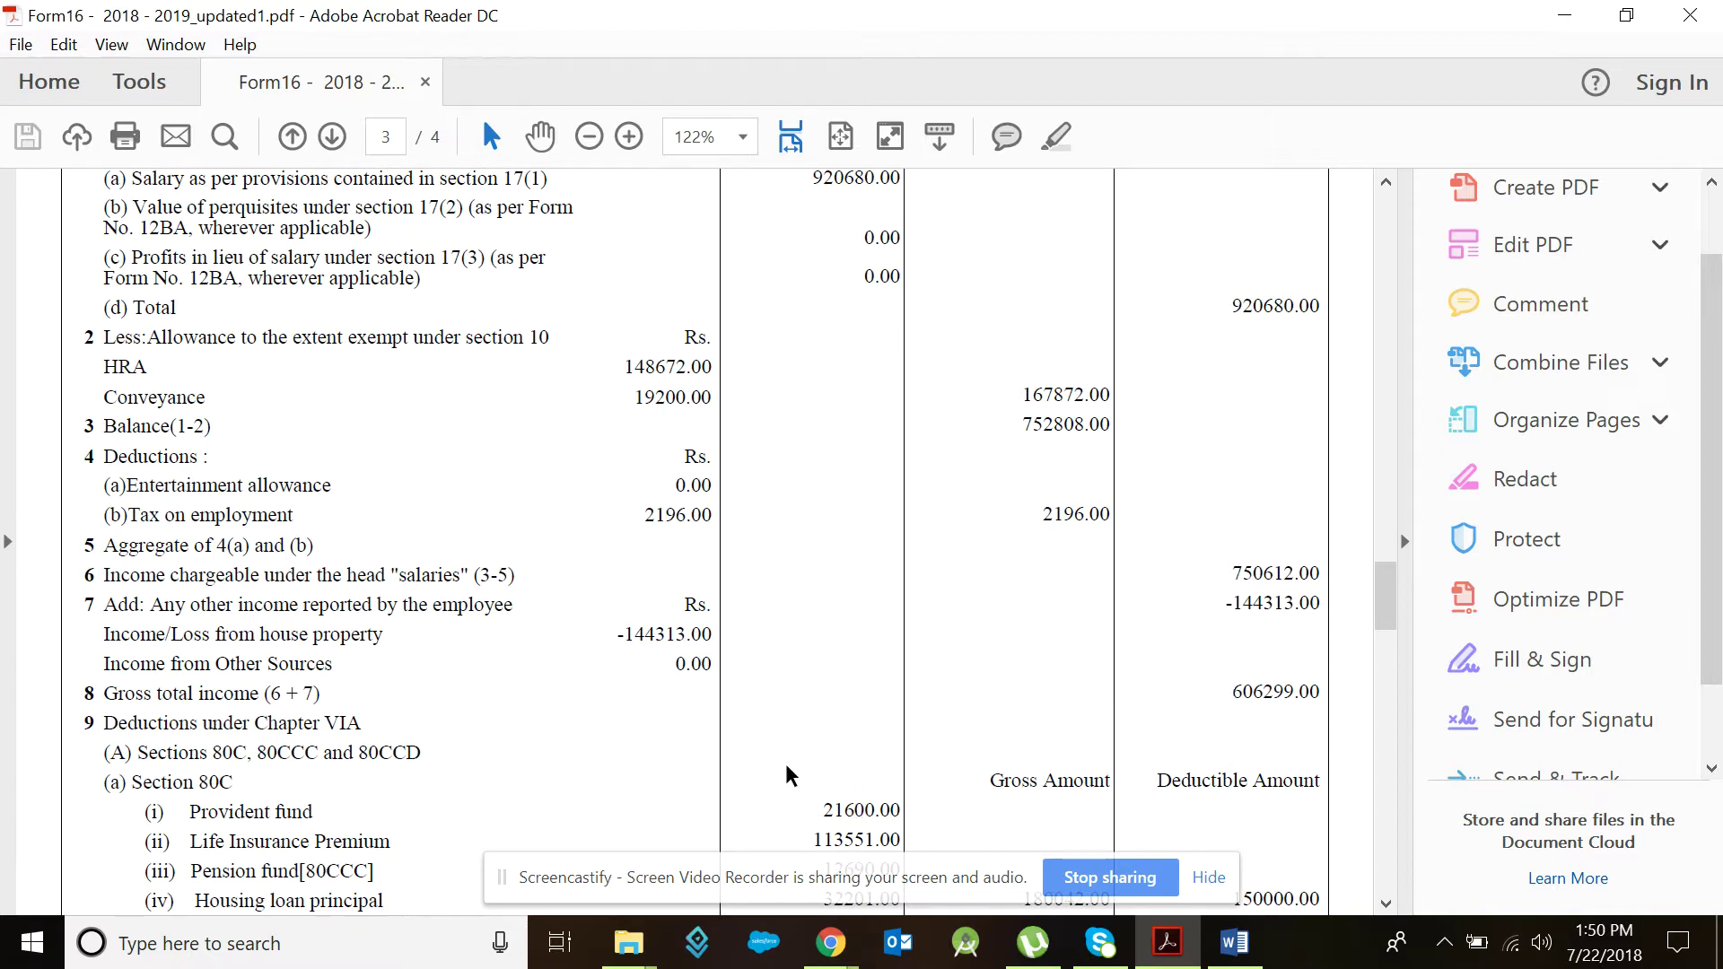
Step: Search Google for 'e filing' in Chrome and open the Income Tax e-Filing Home Page result
mouse_move(831, 942)
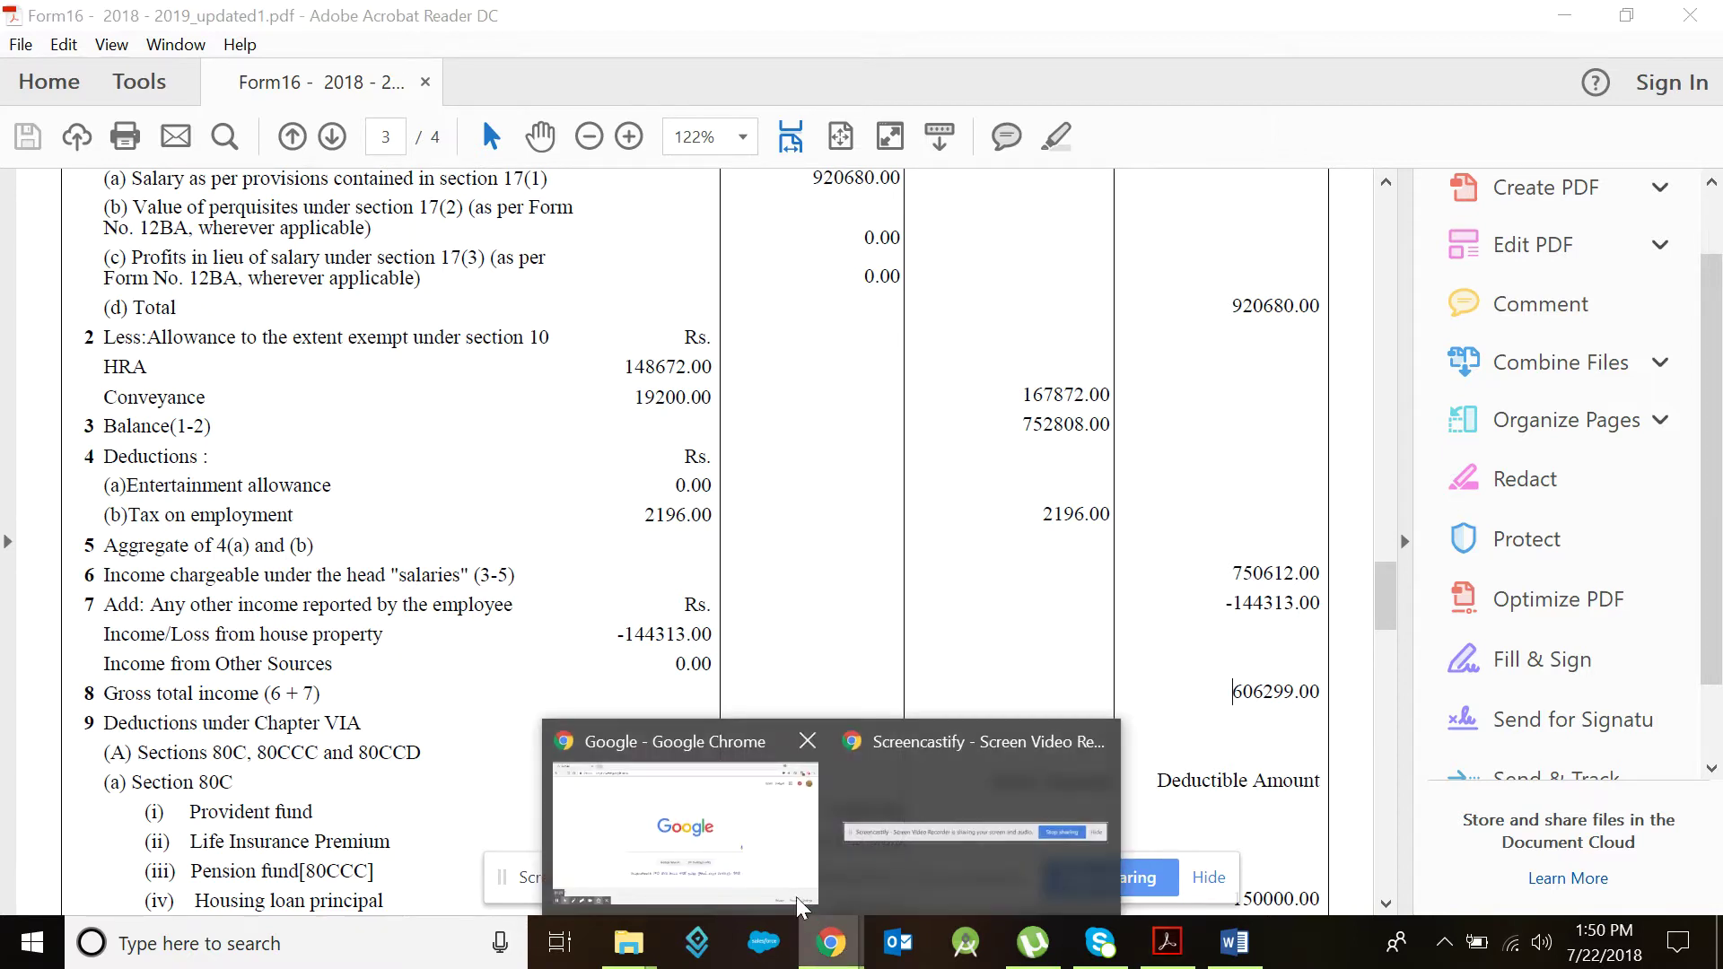
left_click(734, 798)
left_click(700, 557)
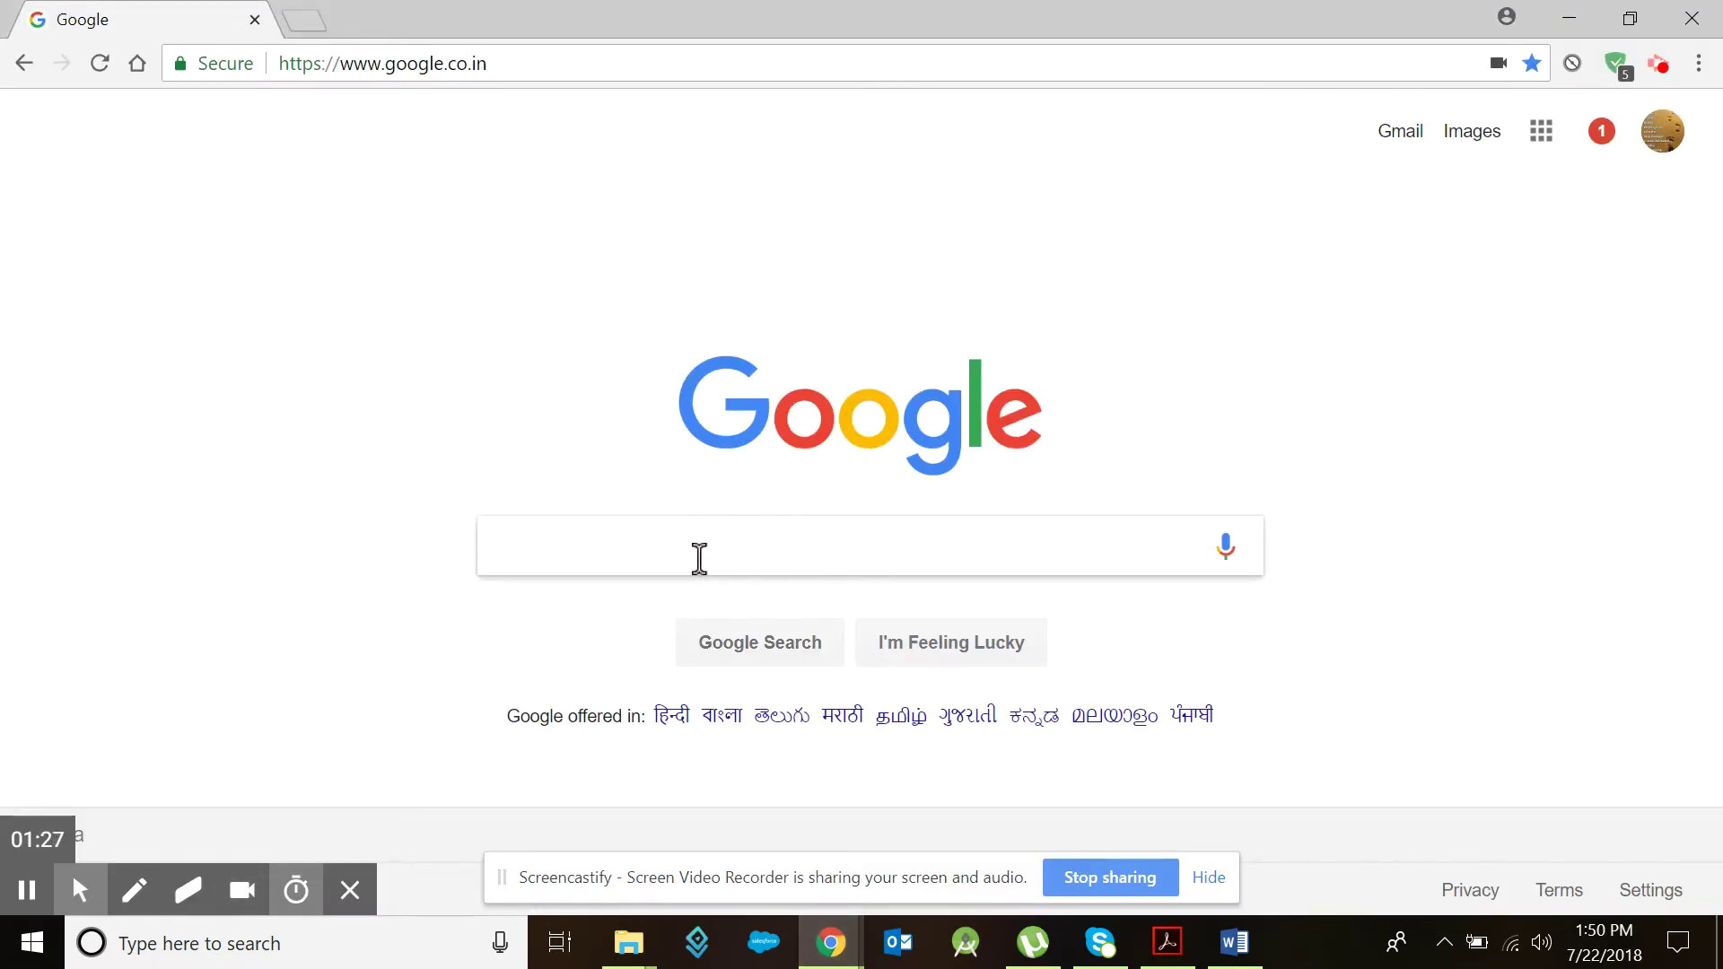
type("e")
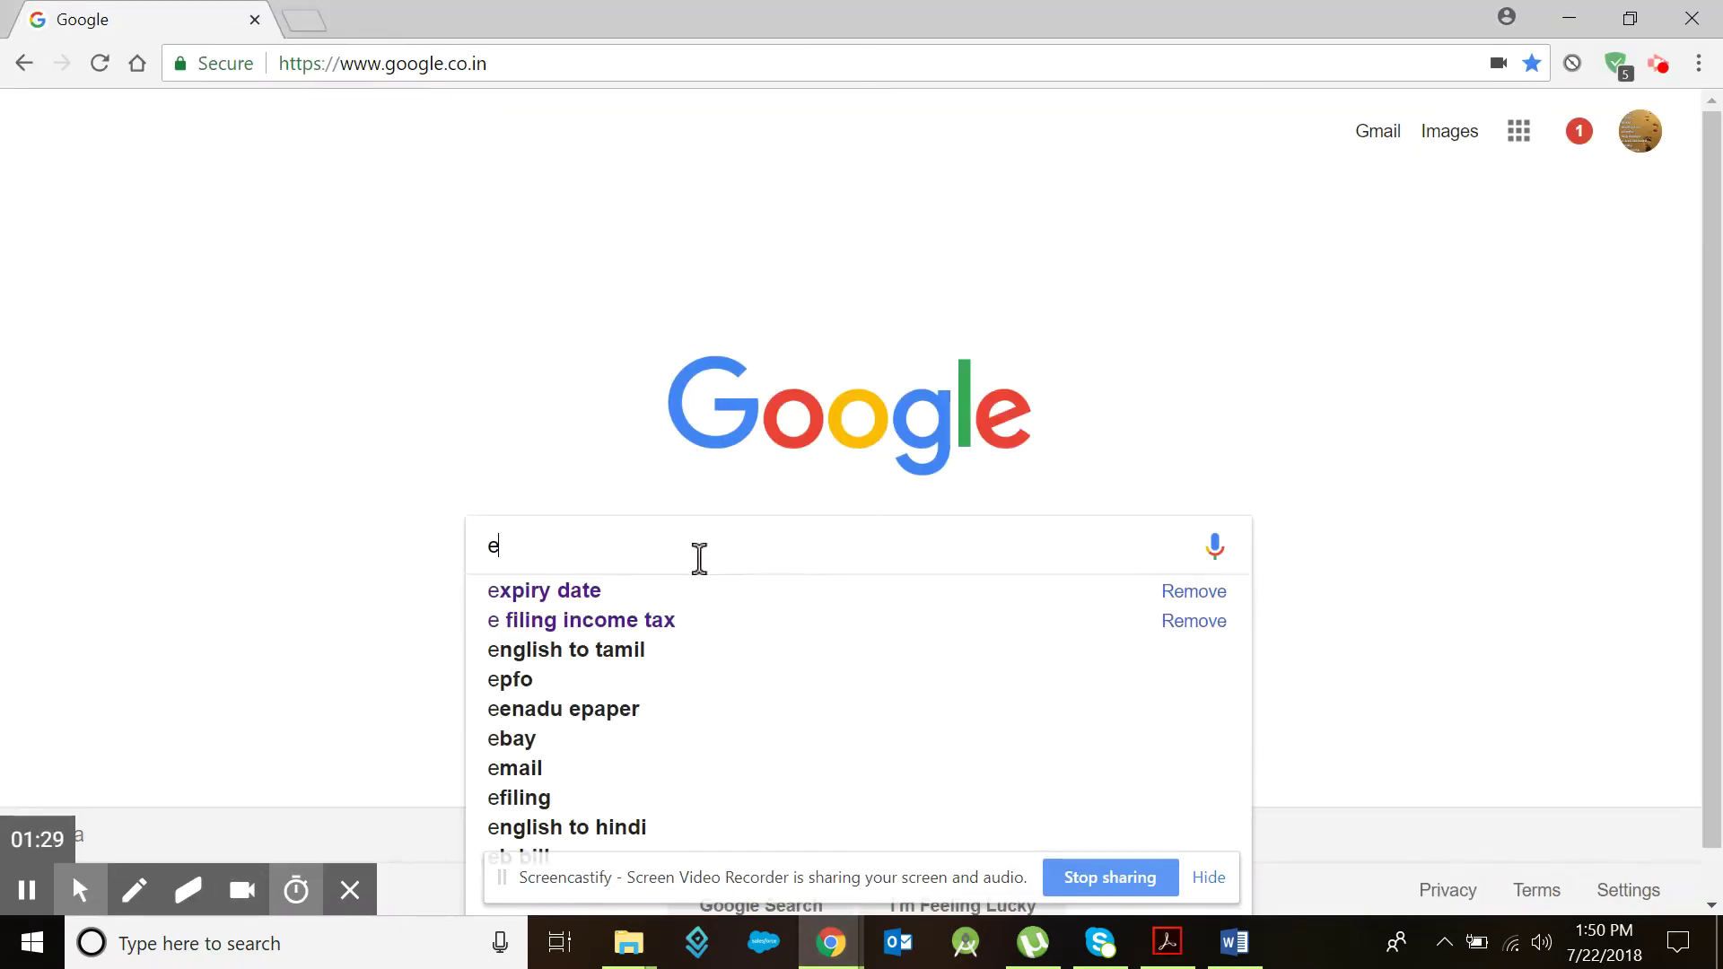
type("fi")
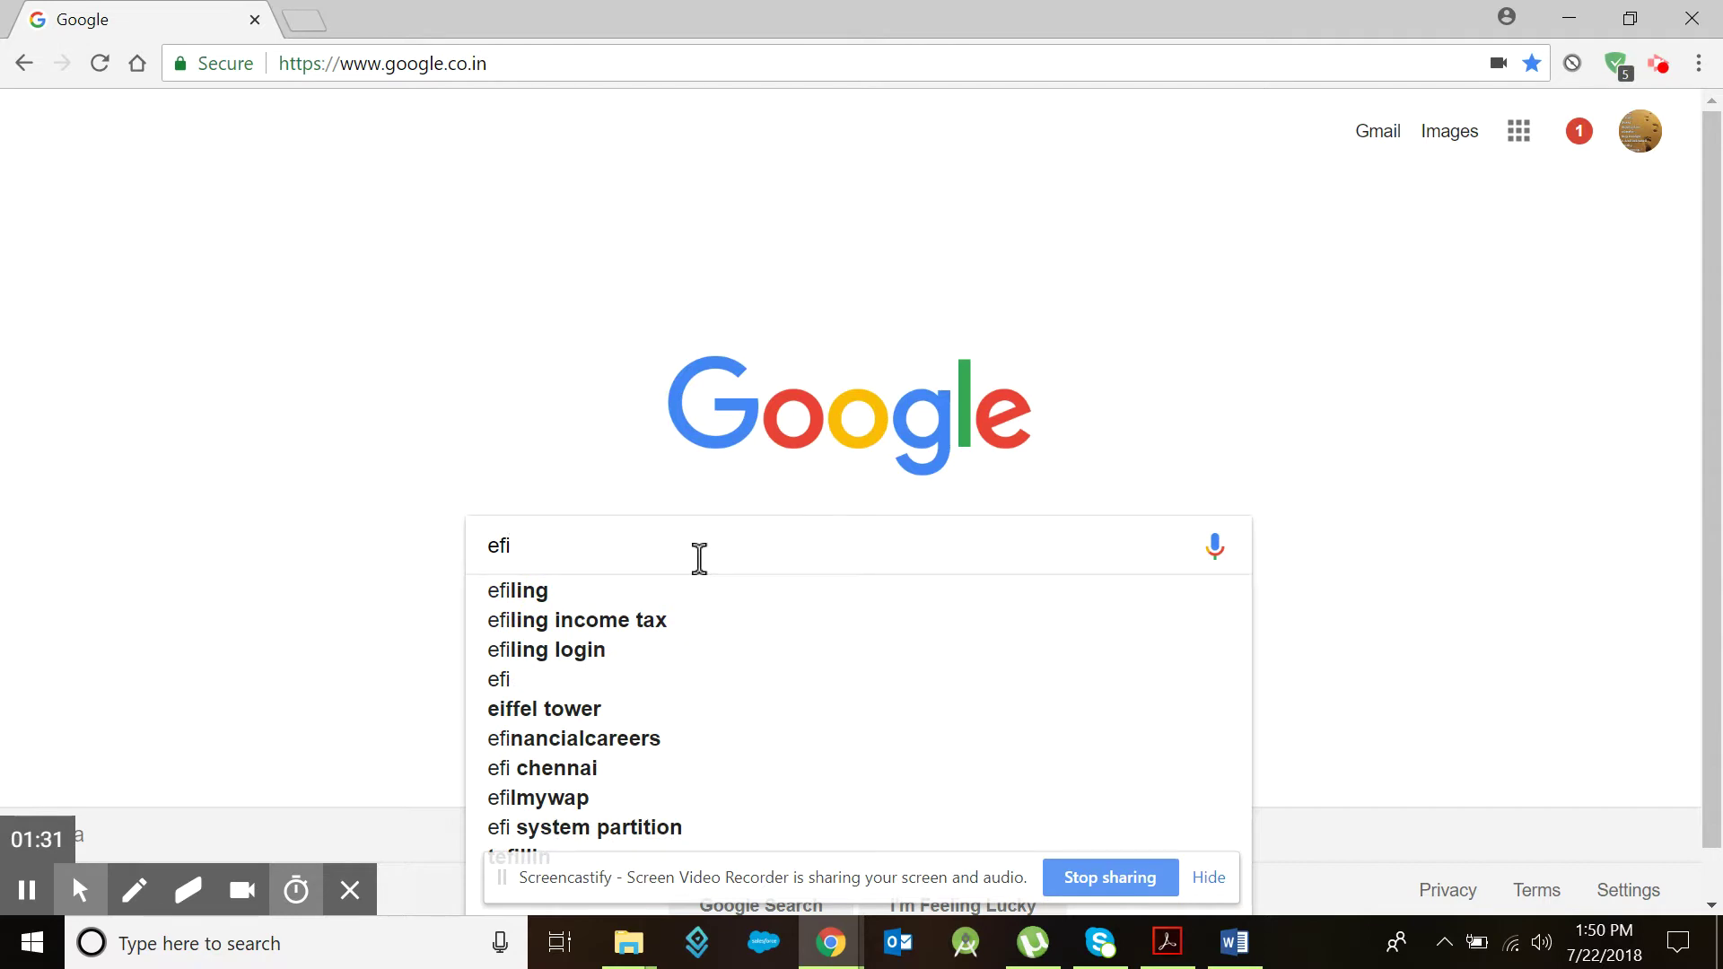
type("il")
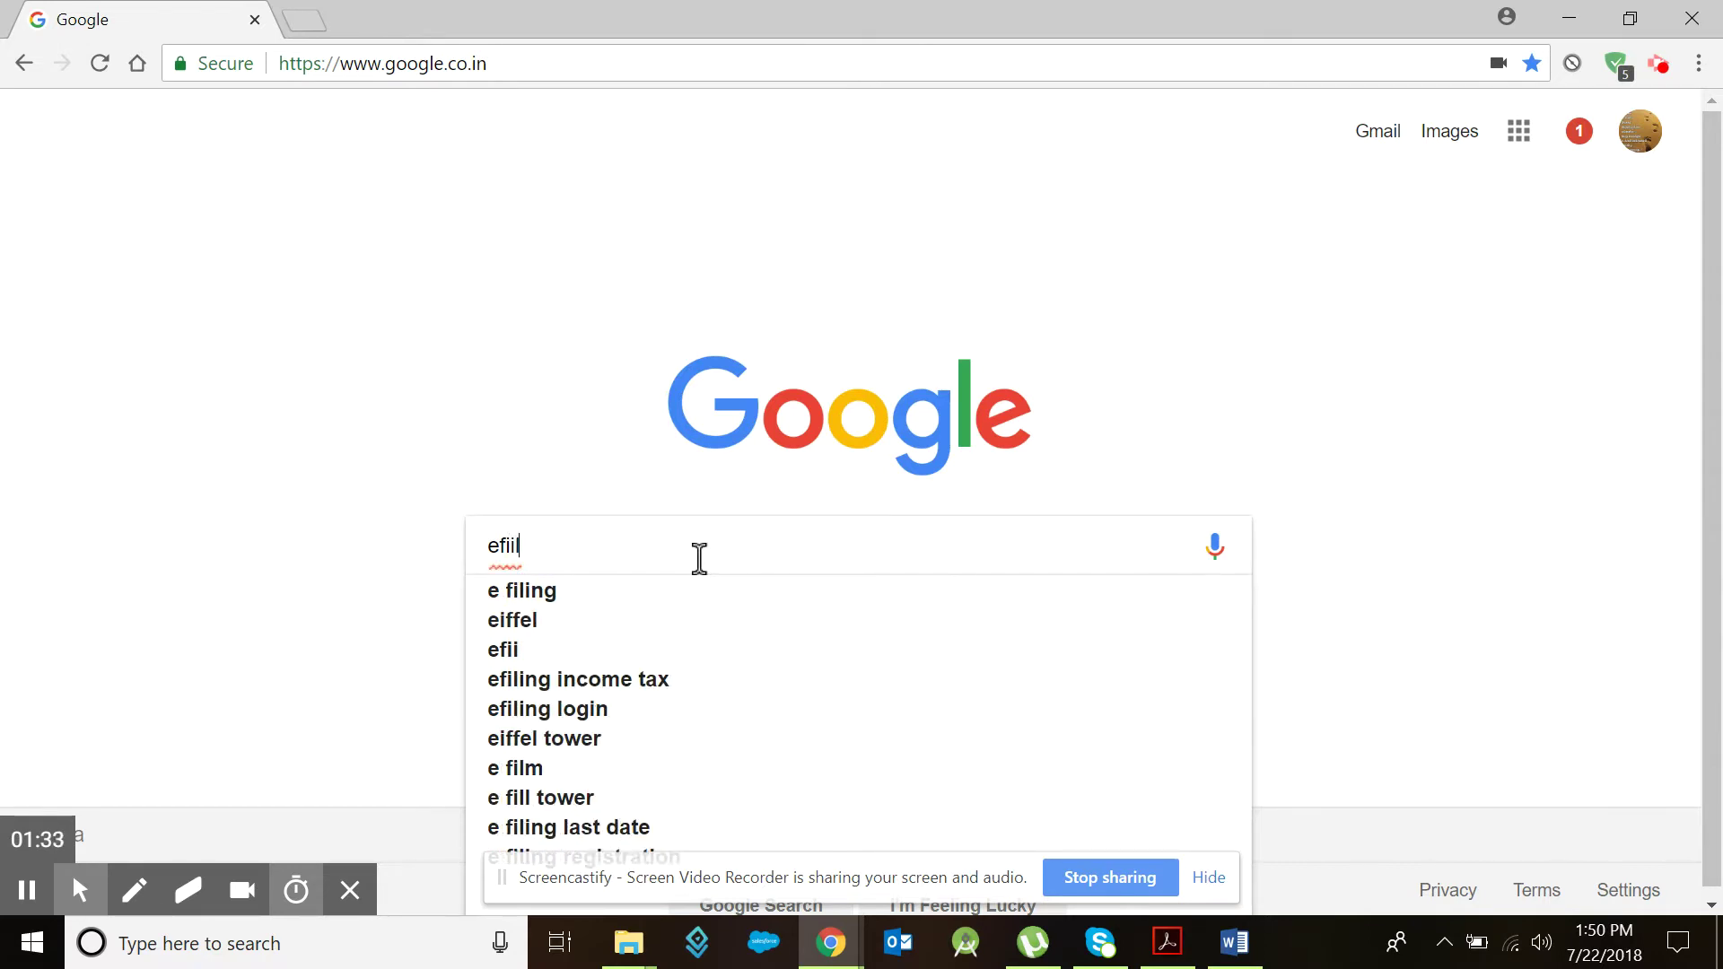
key("Down")
key("Return")
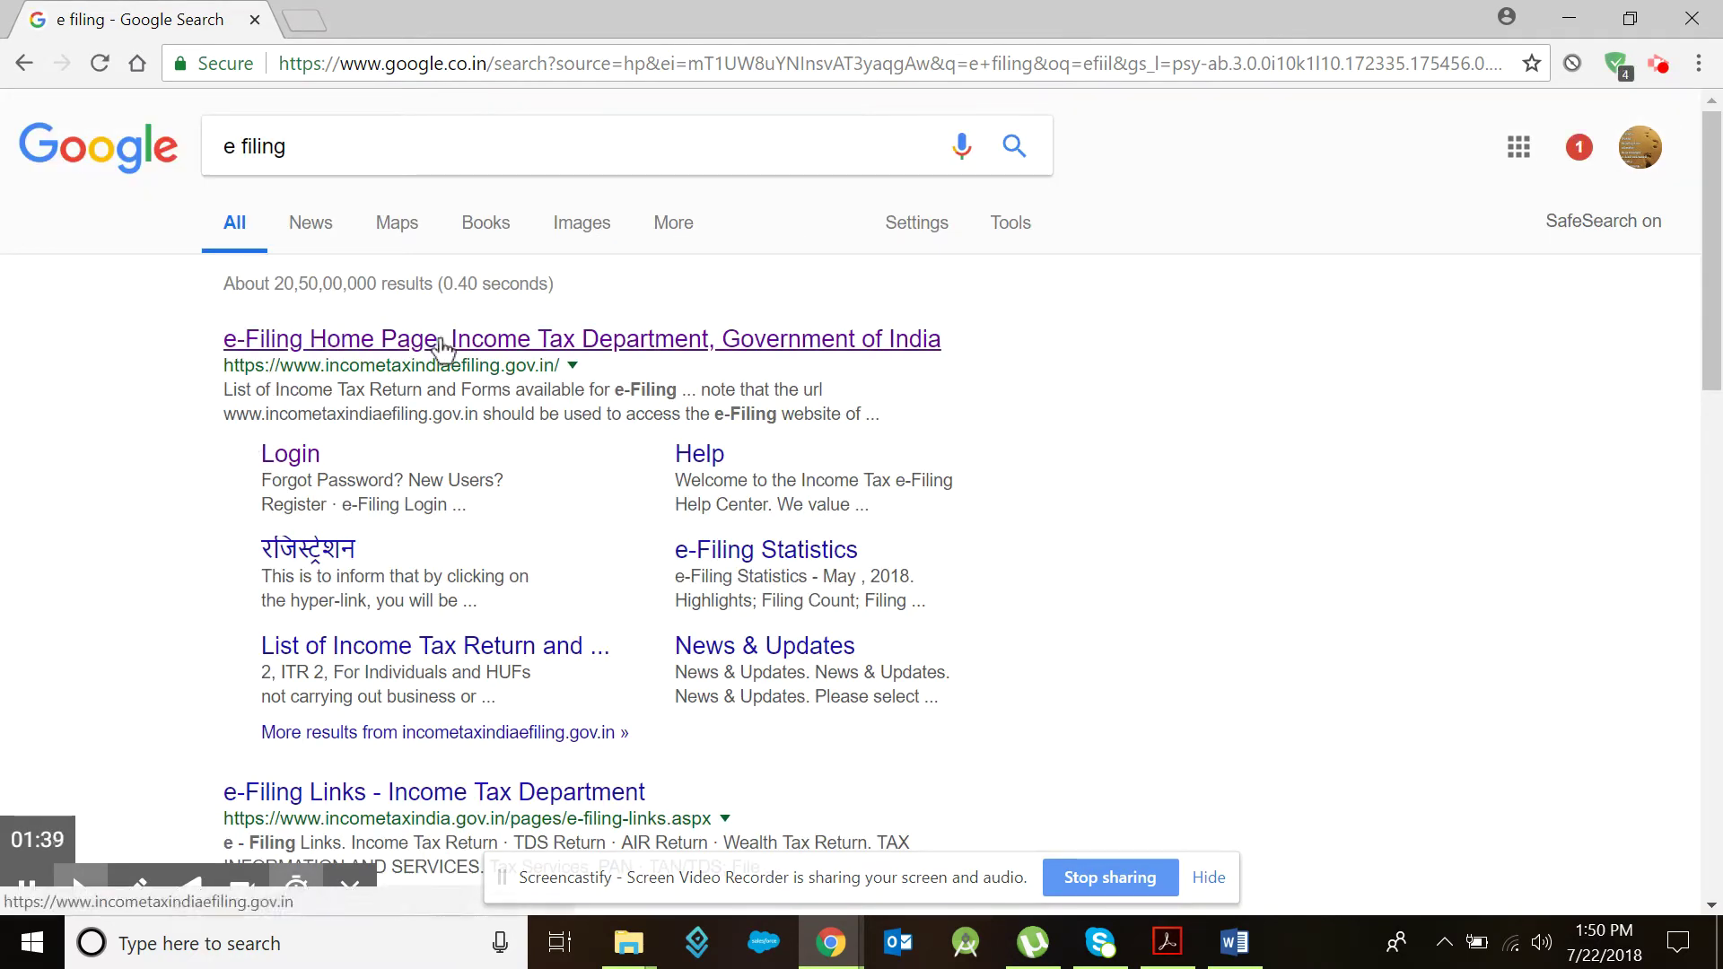
left_click(438, 348)
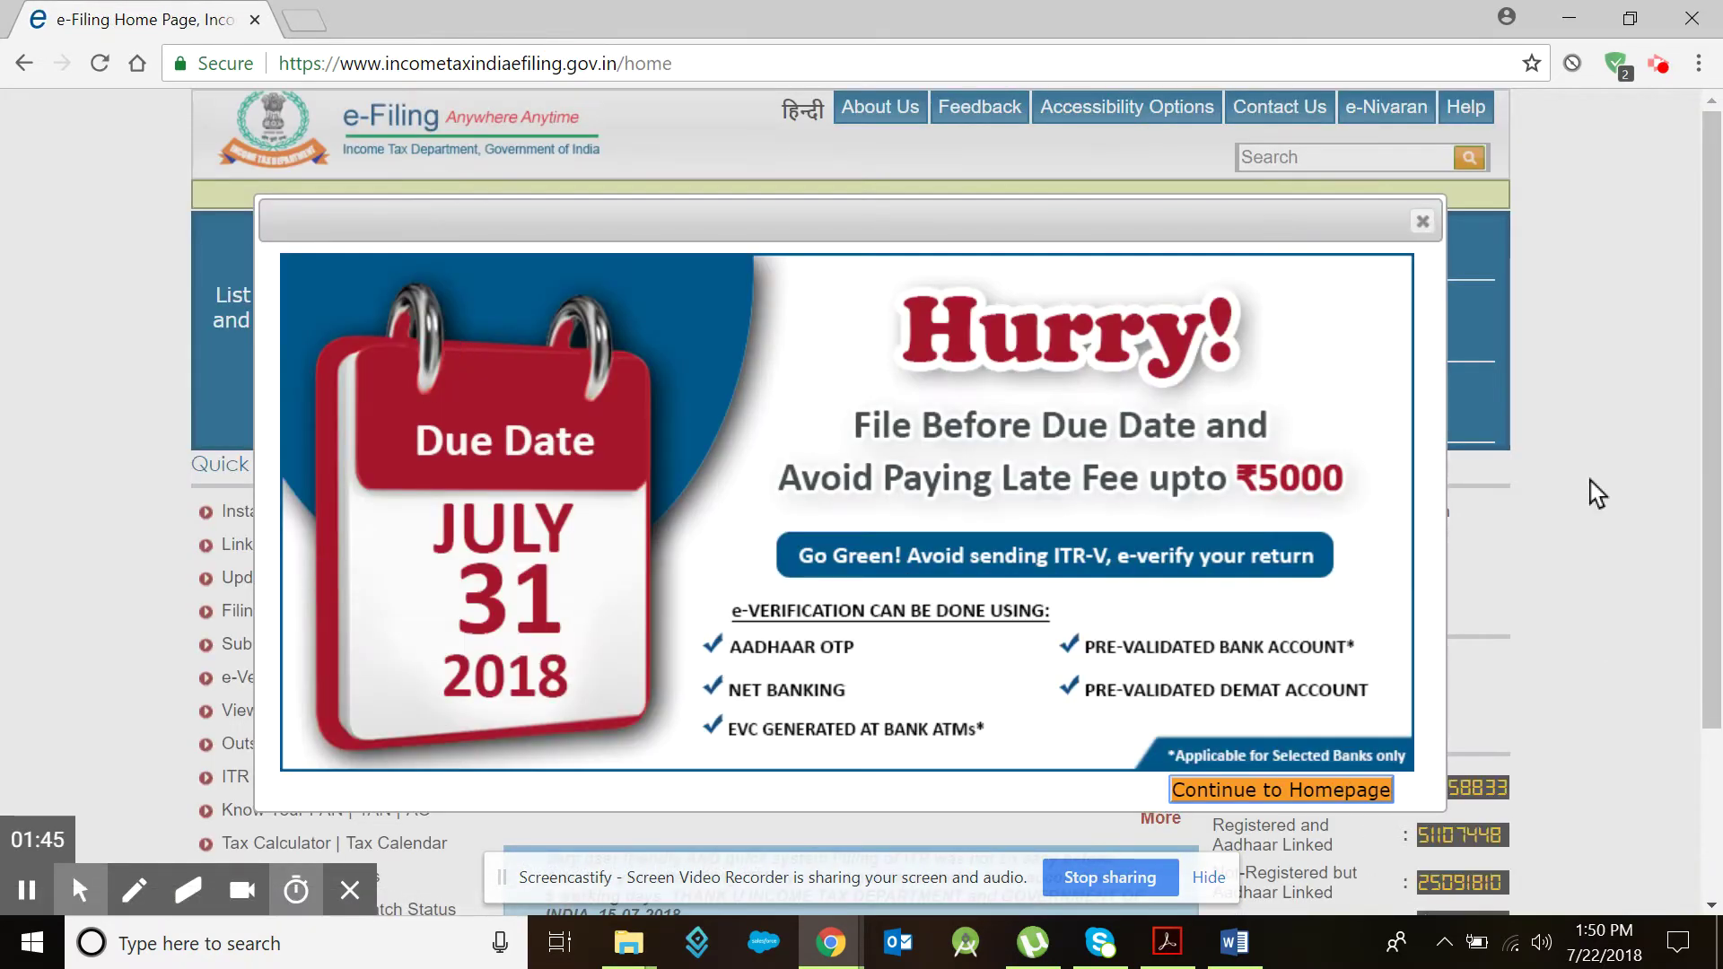
Step: Dismiss the due-date notice, go to the login page, and enter the user ID and password
left_click(1420, 222)
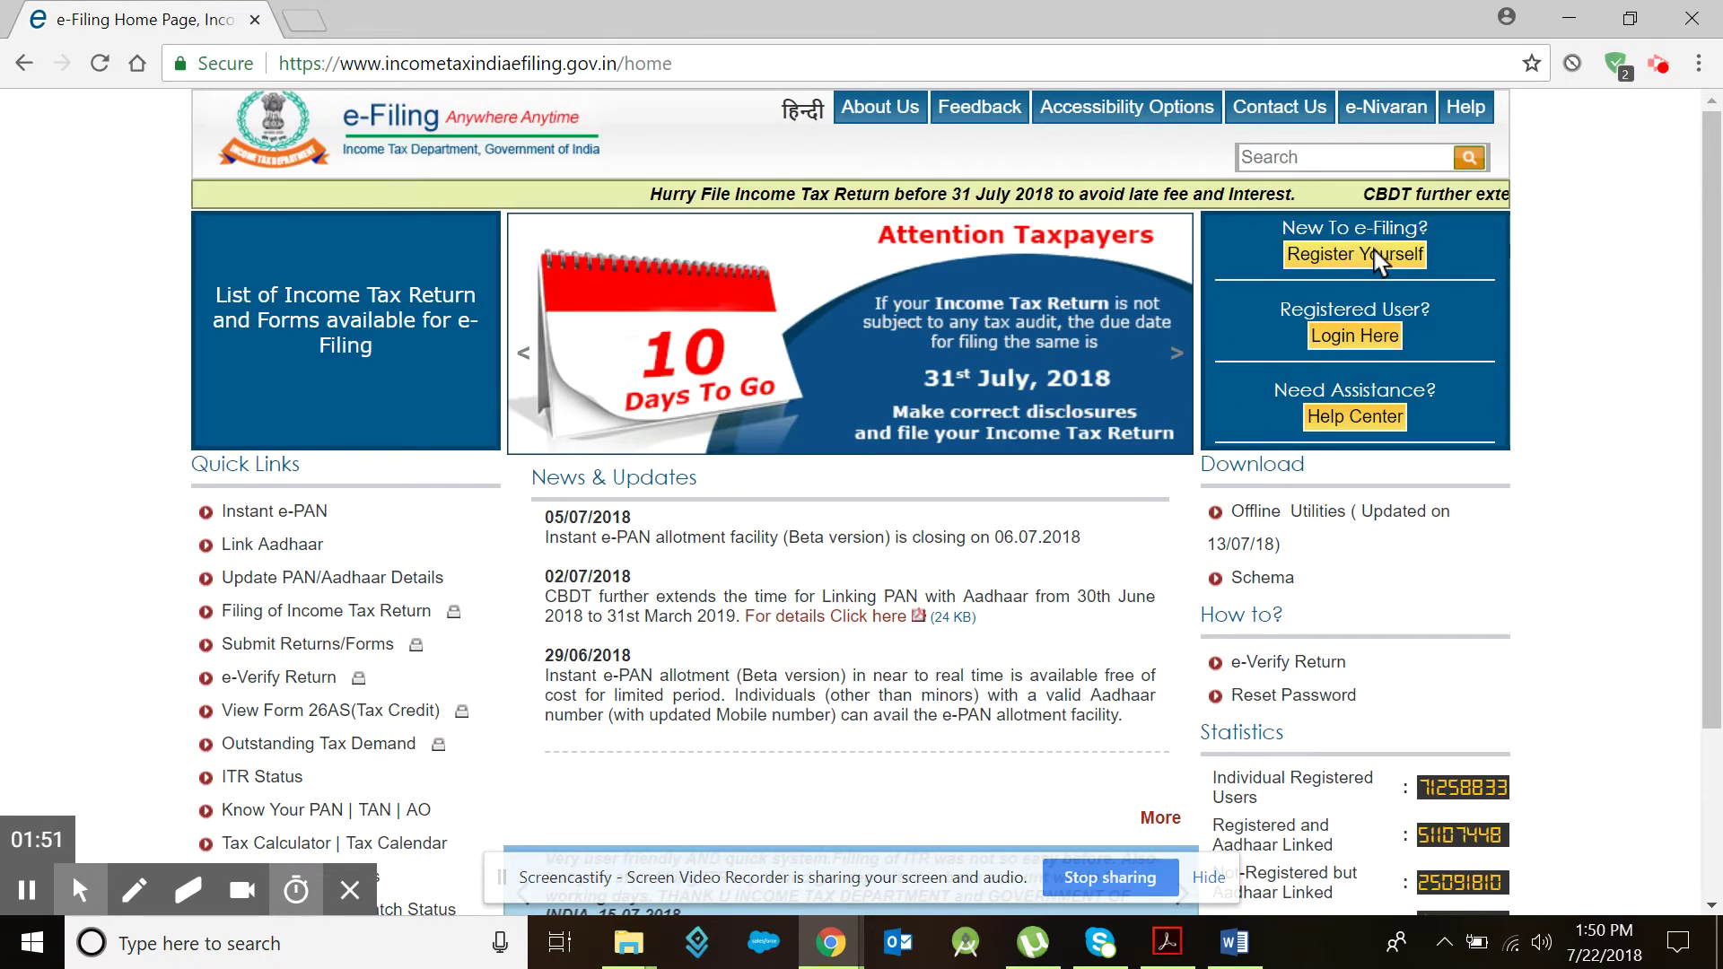
left_click(1352, 341)
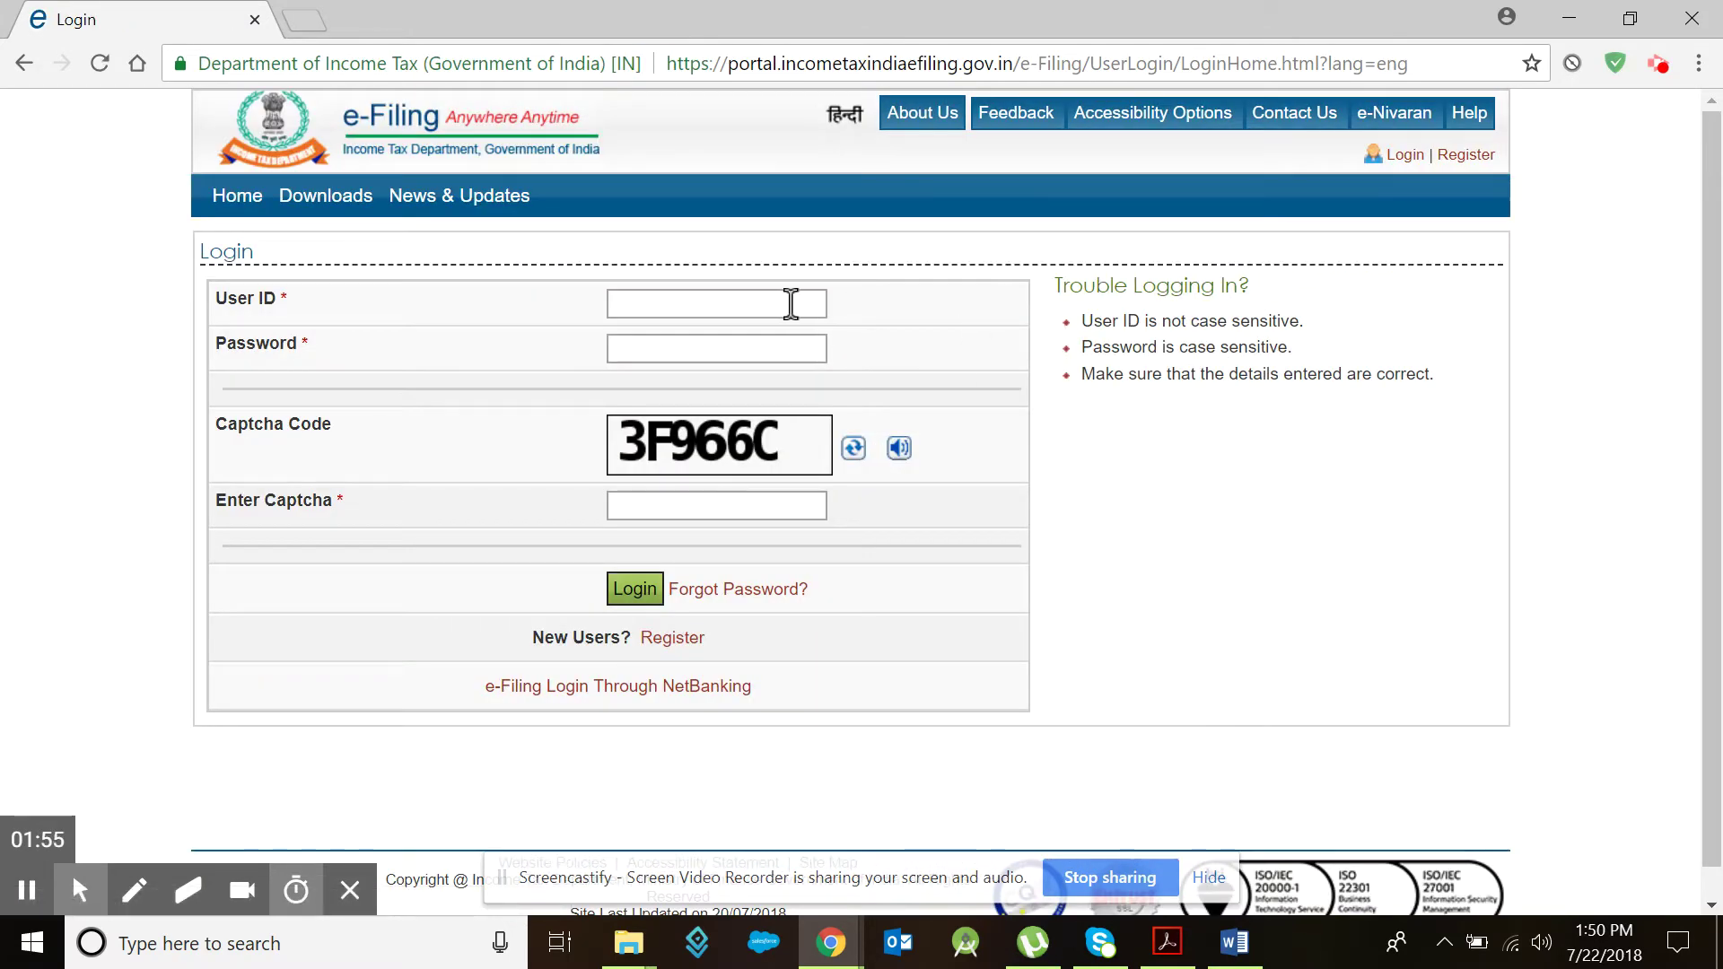
left_click(799, 303)
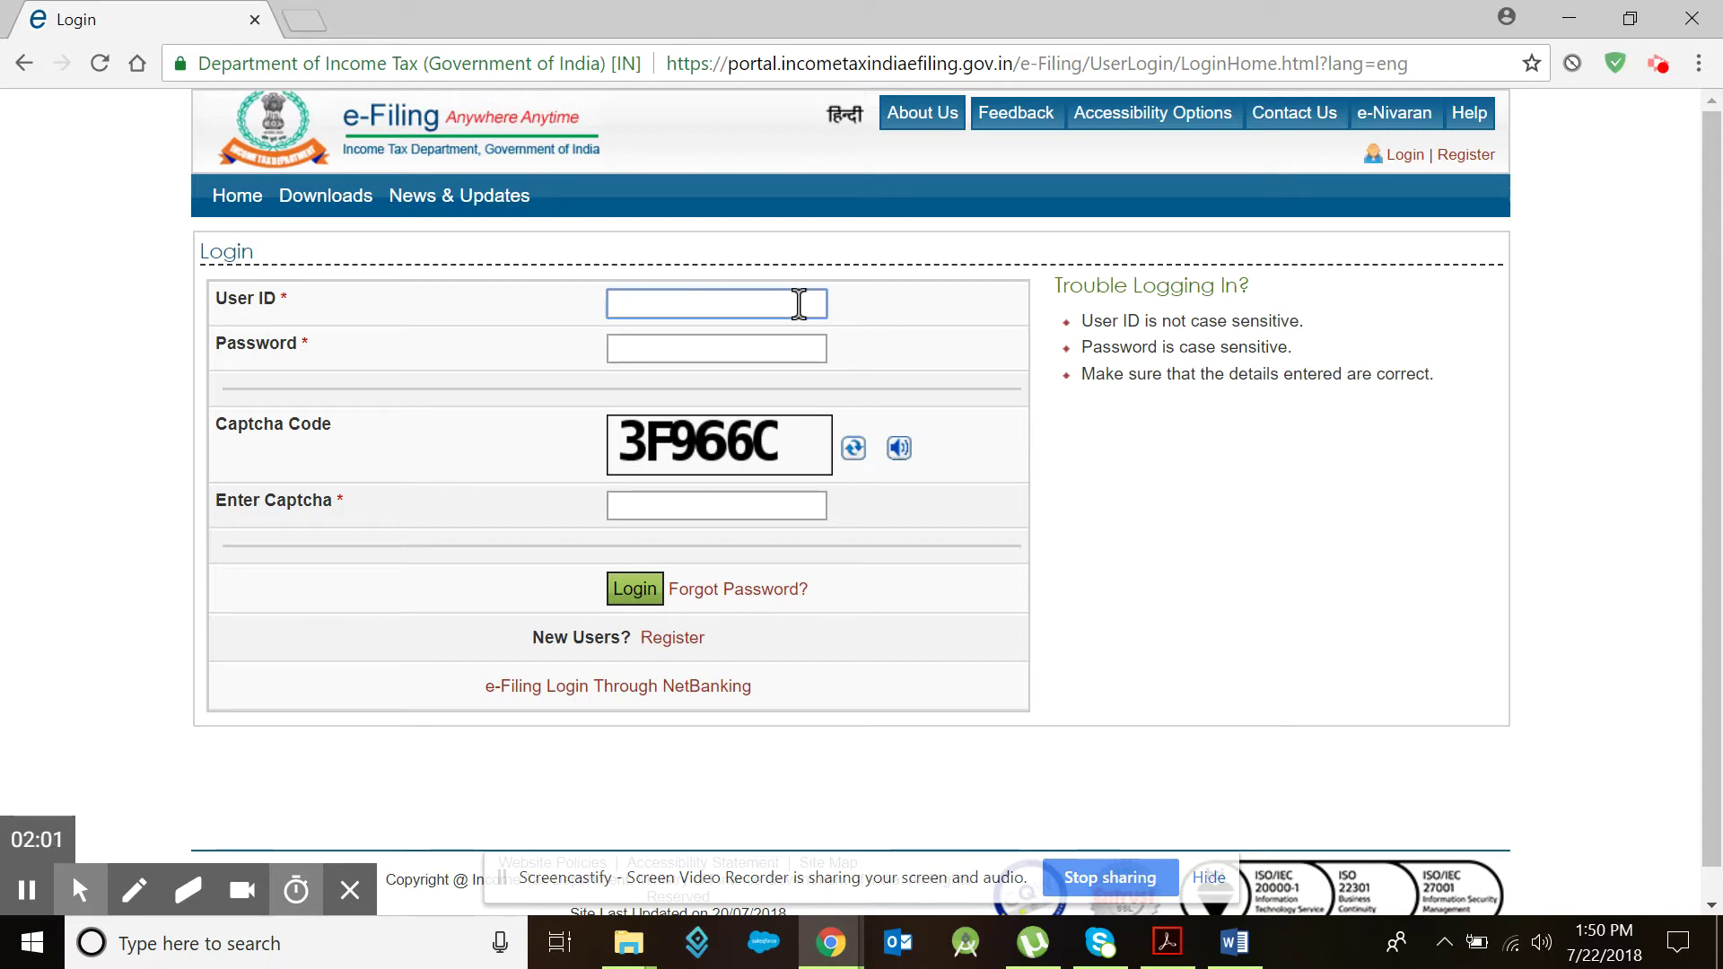
key("Caps_Lock")
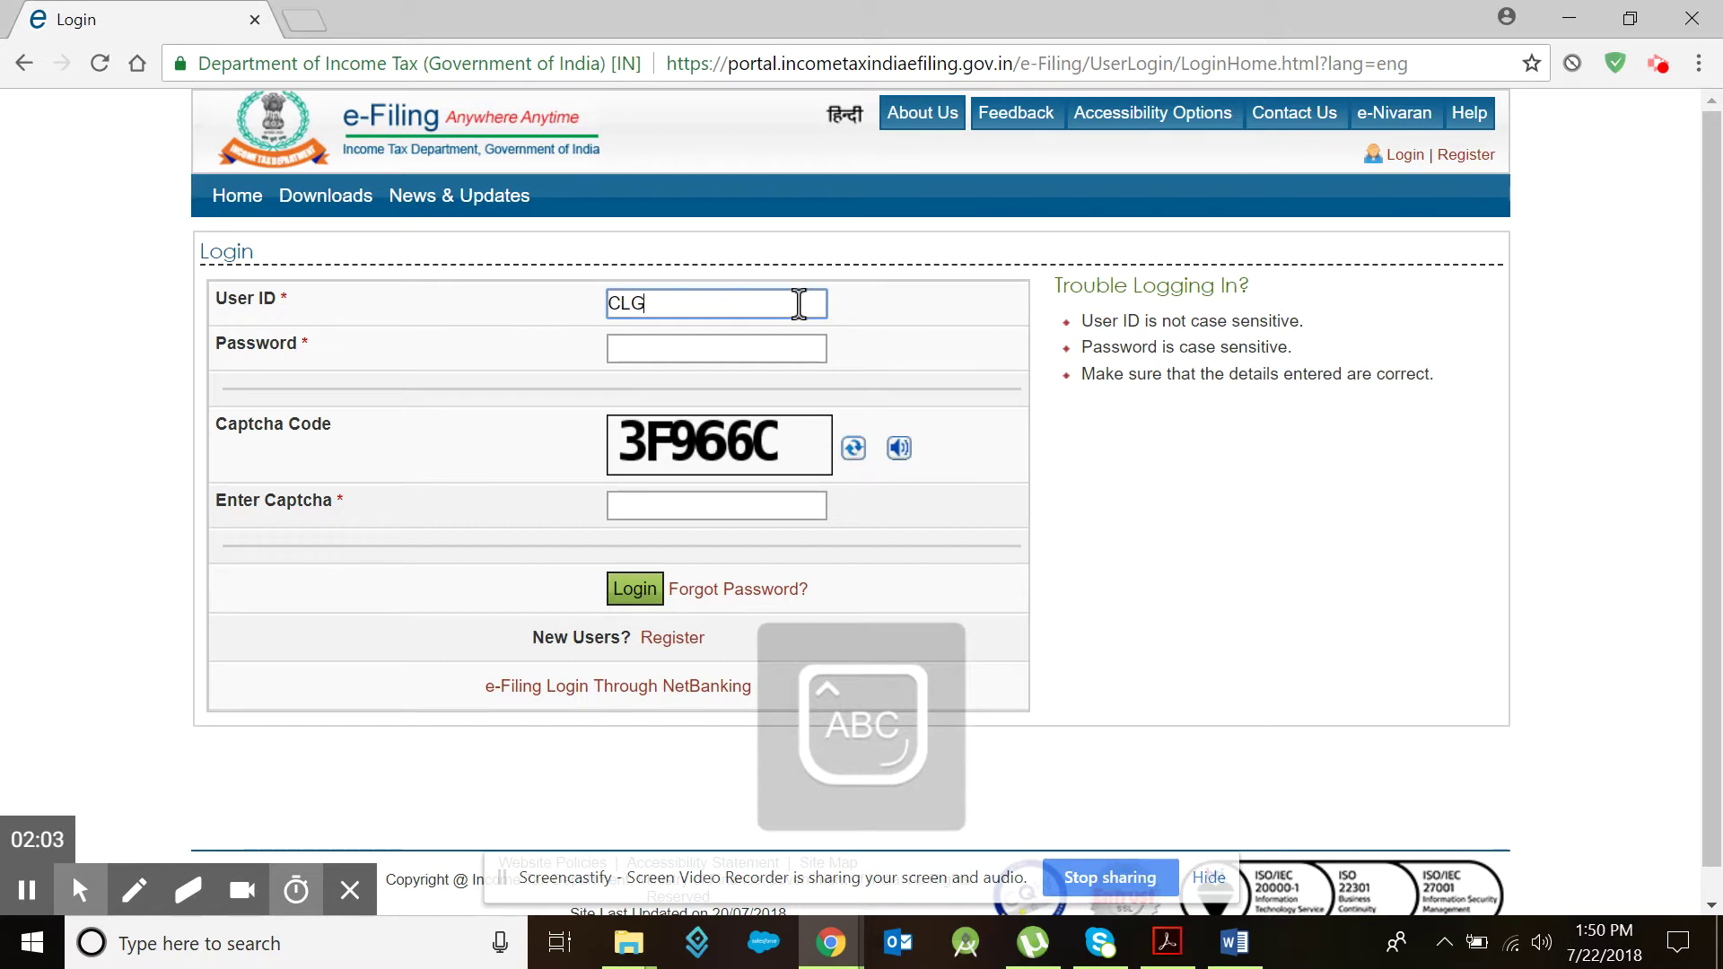
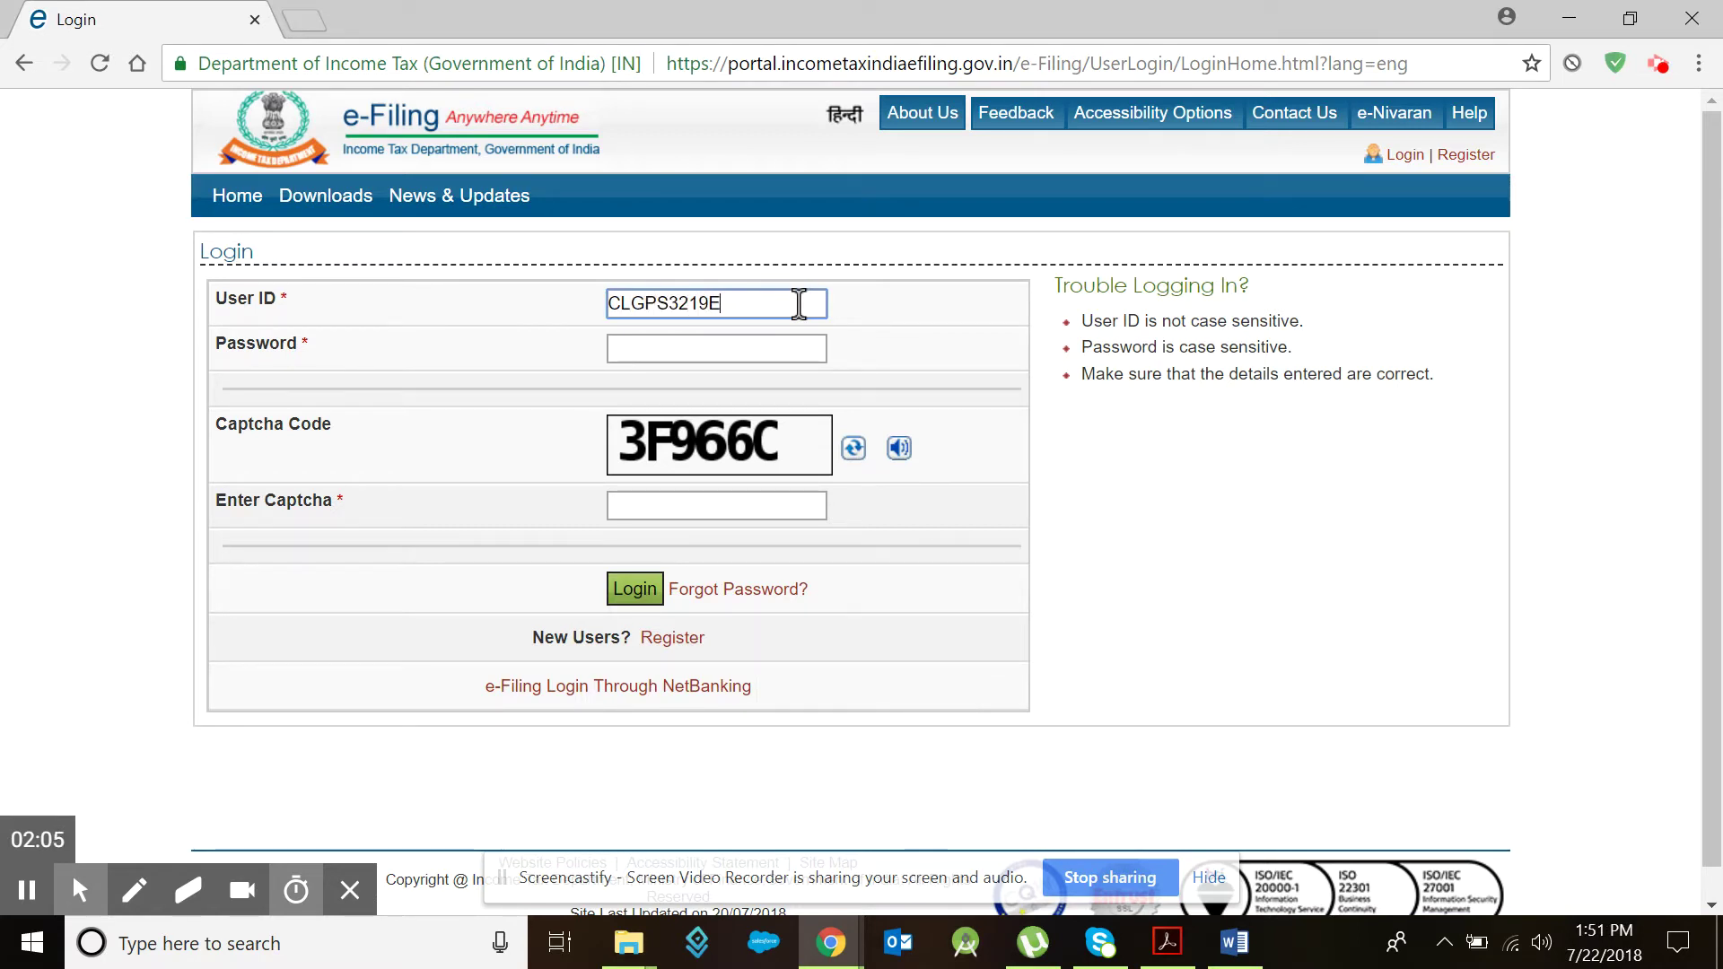
key("Tab")
key("Caps_Lock")
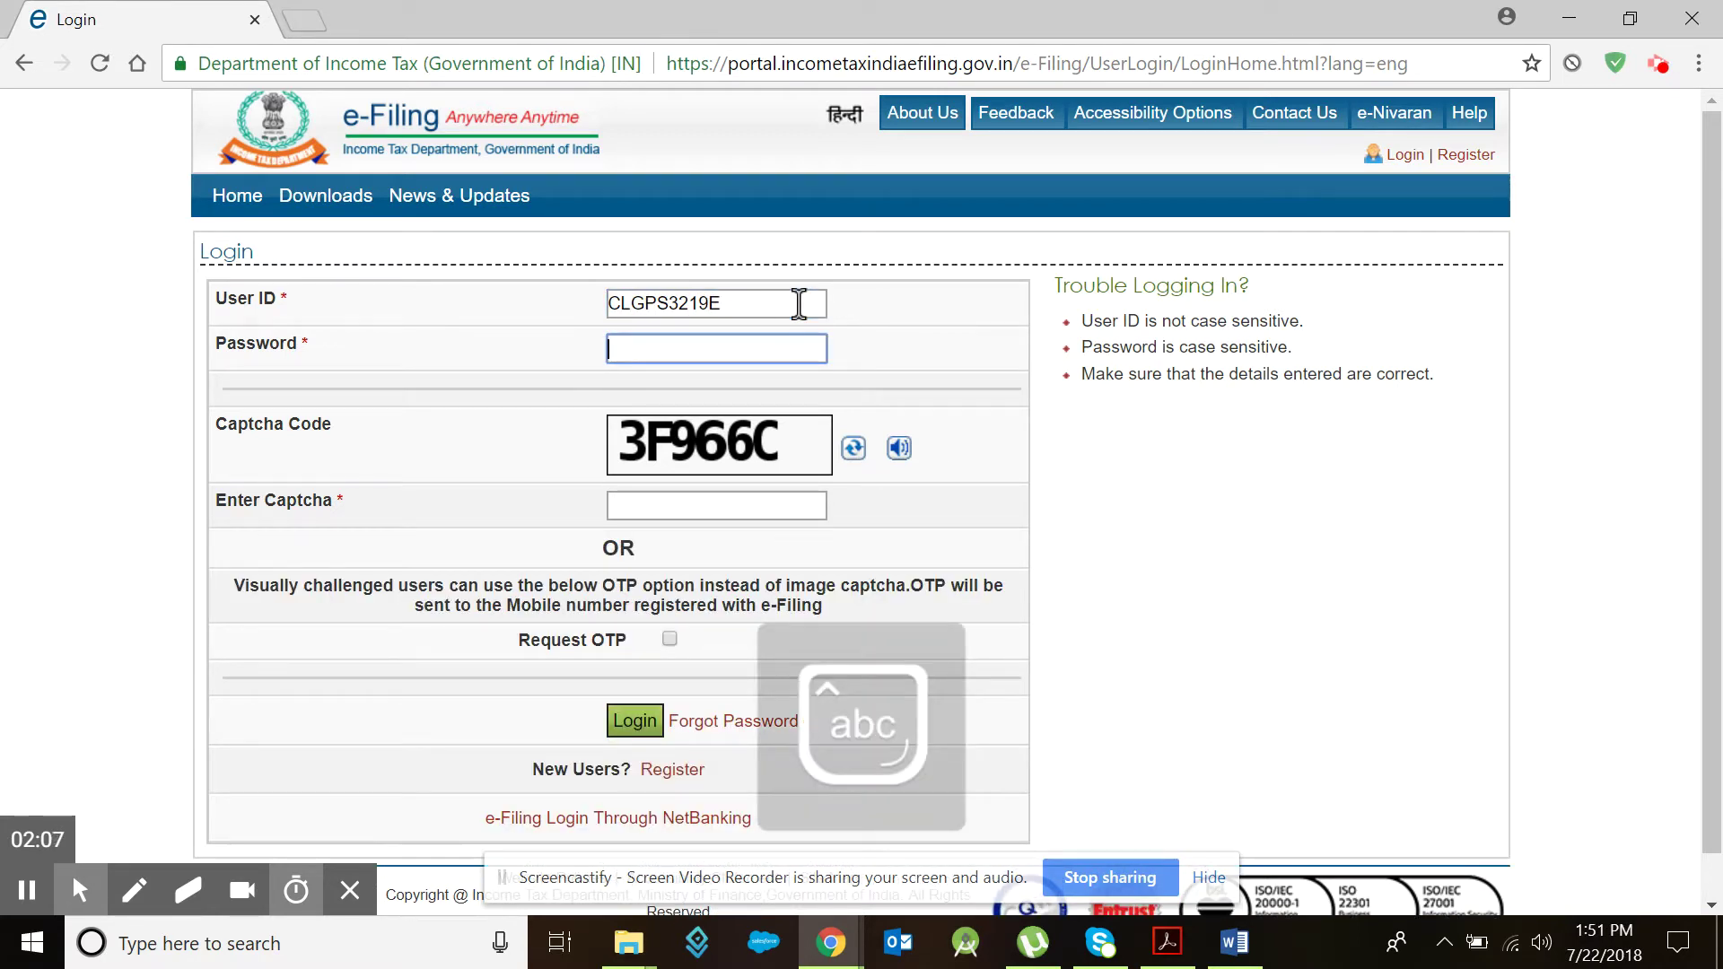
type("••••")
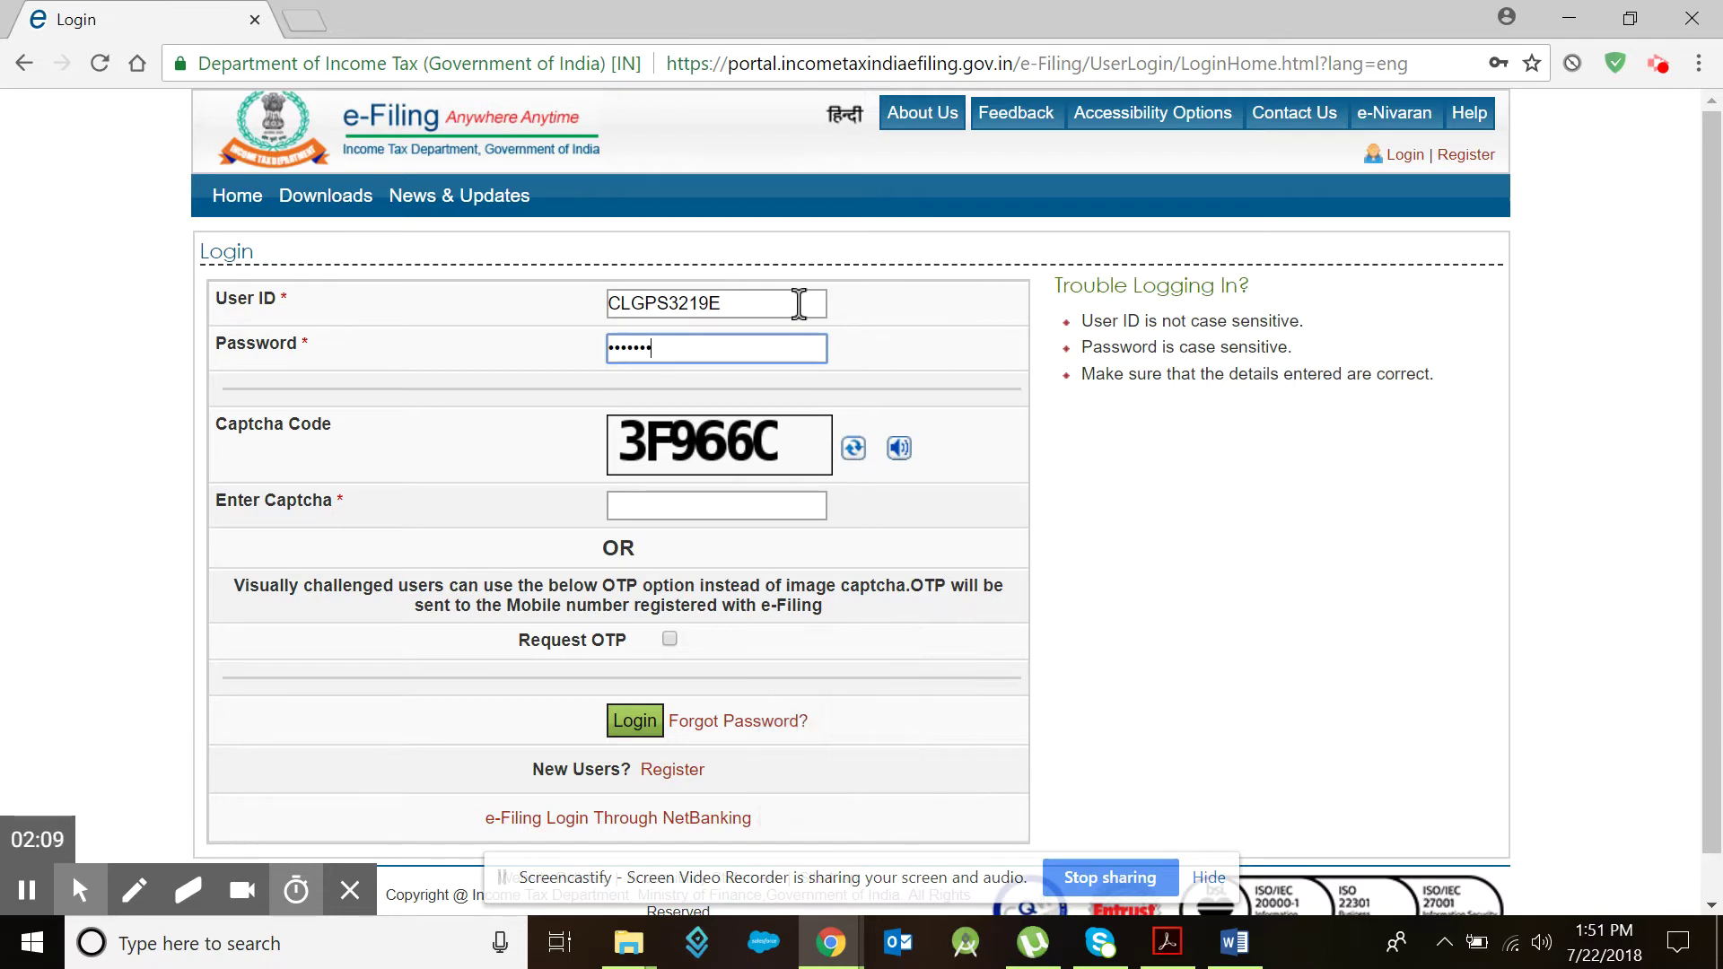
Step: Enter the captcha code and sign in to the taxpayer dashboard
left_click(665, 504)
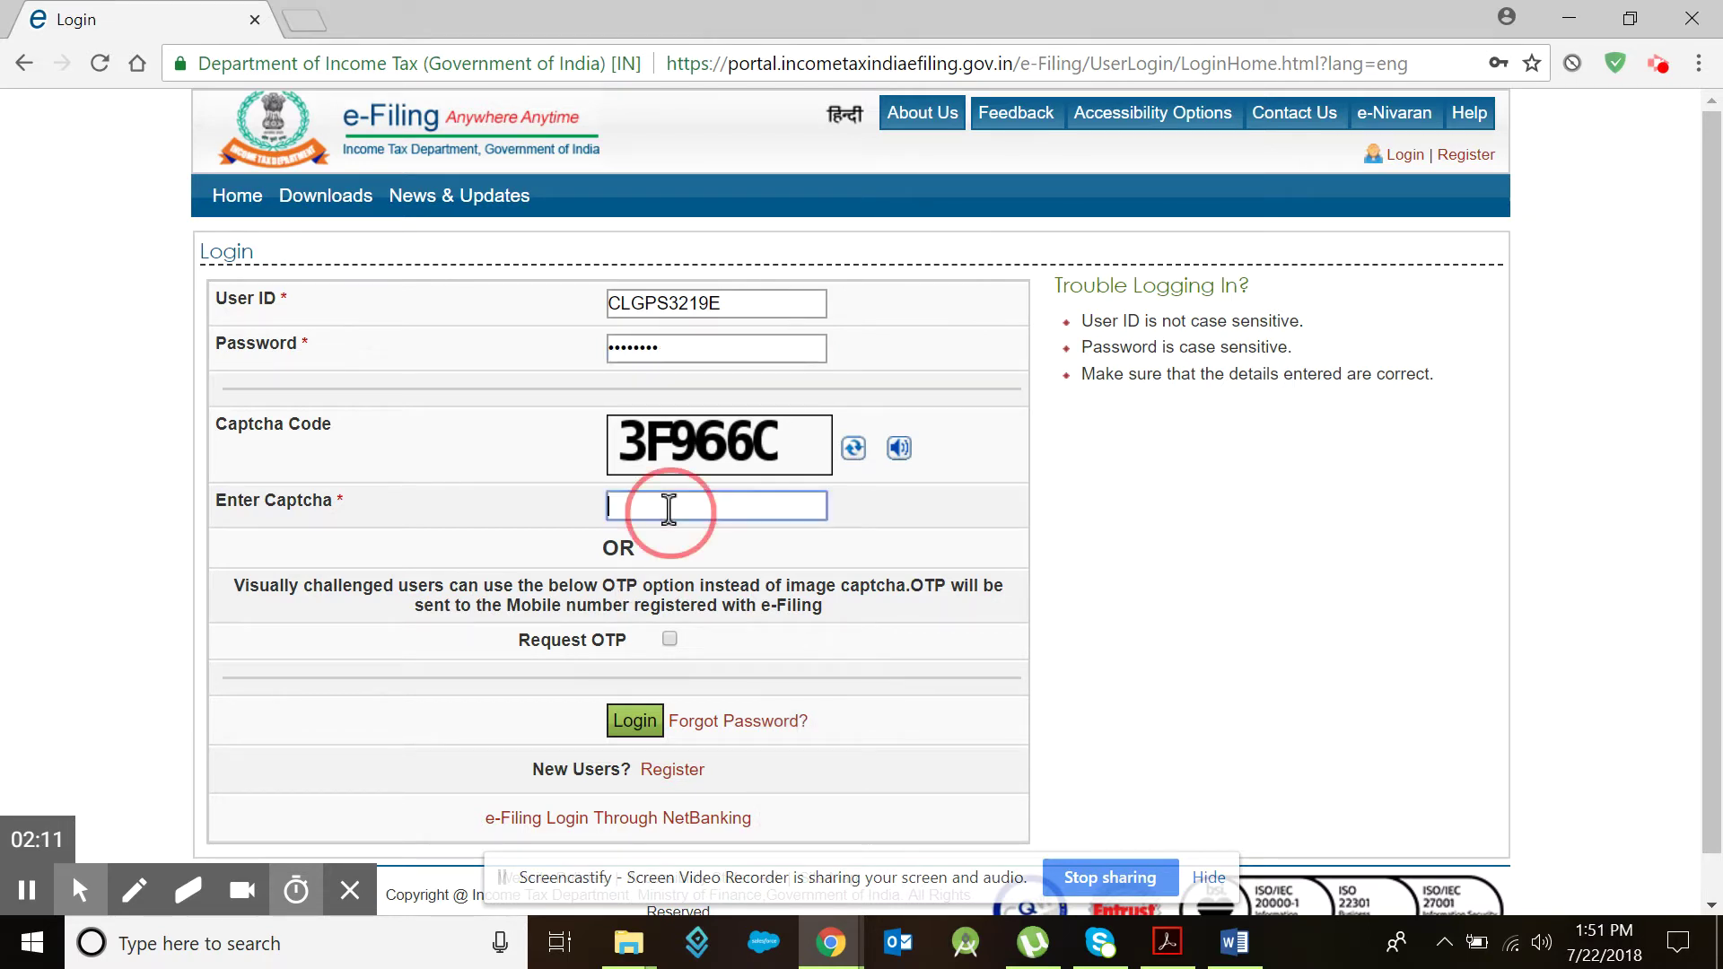
key("Caps_Lock")
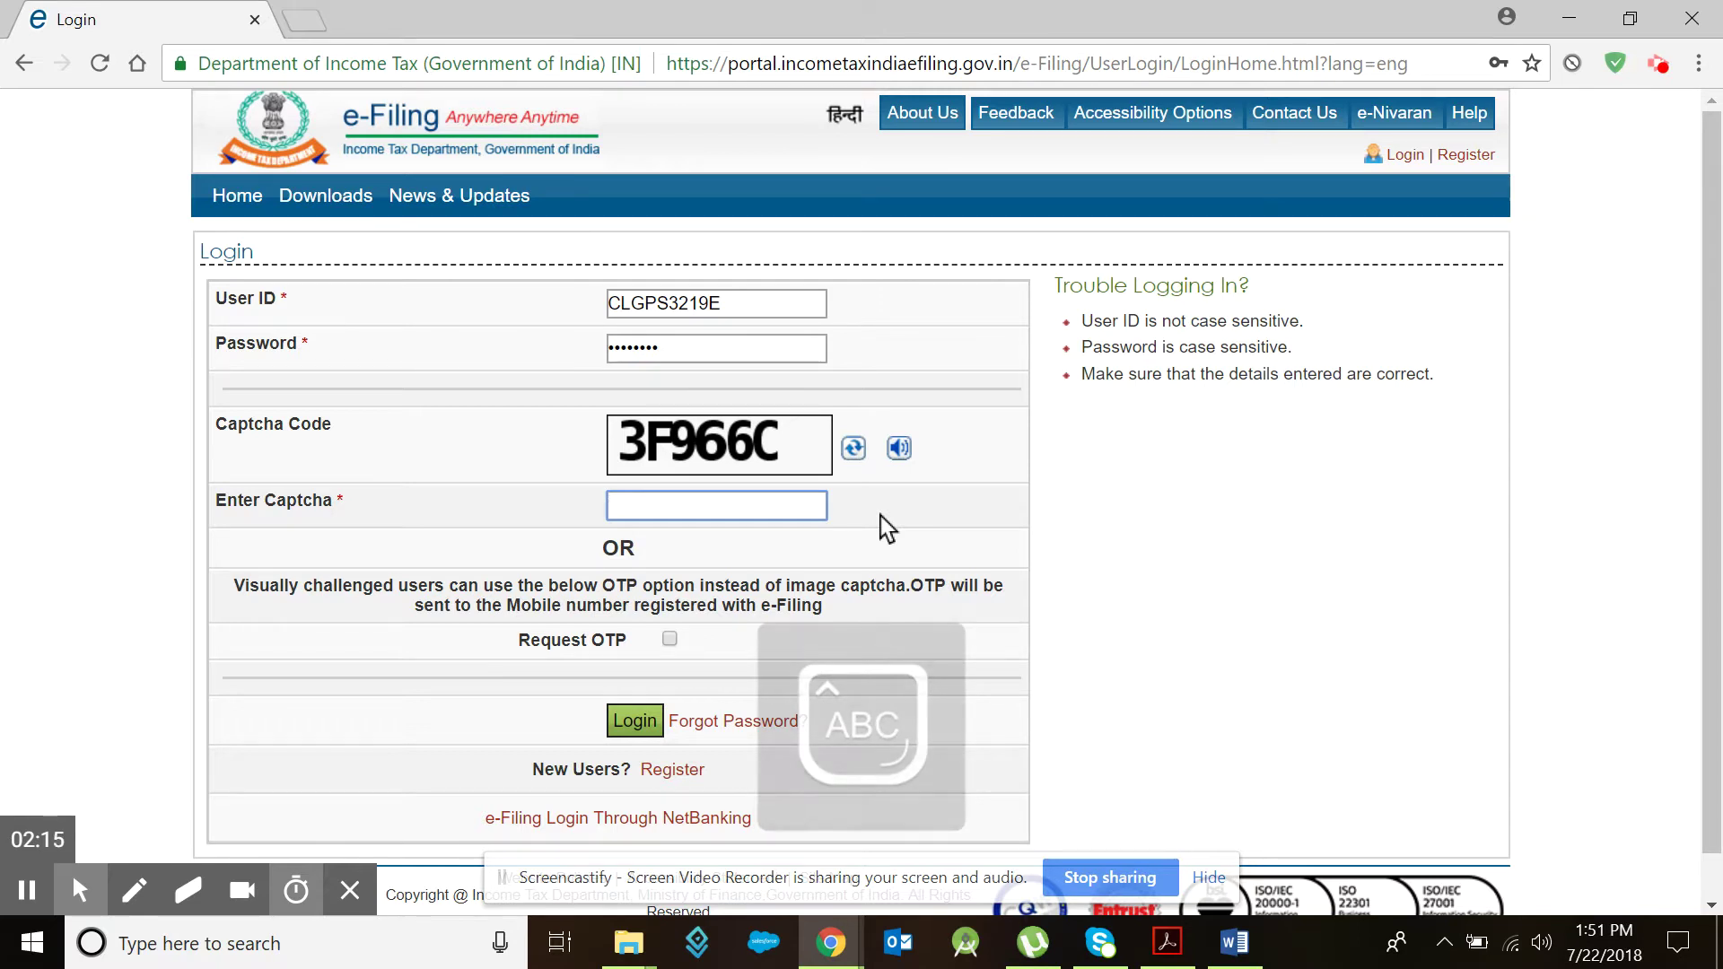
type("3F")
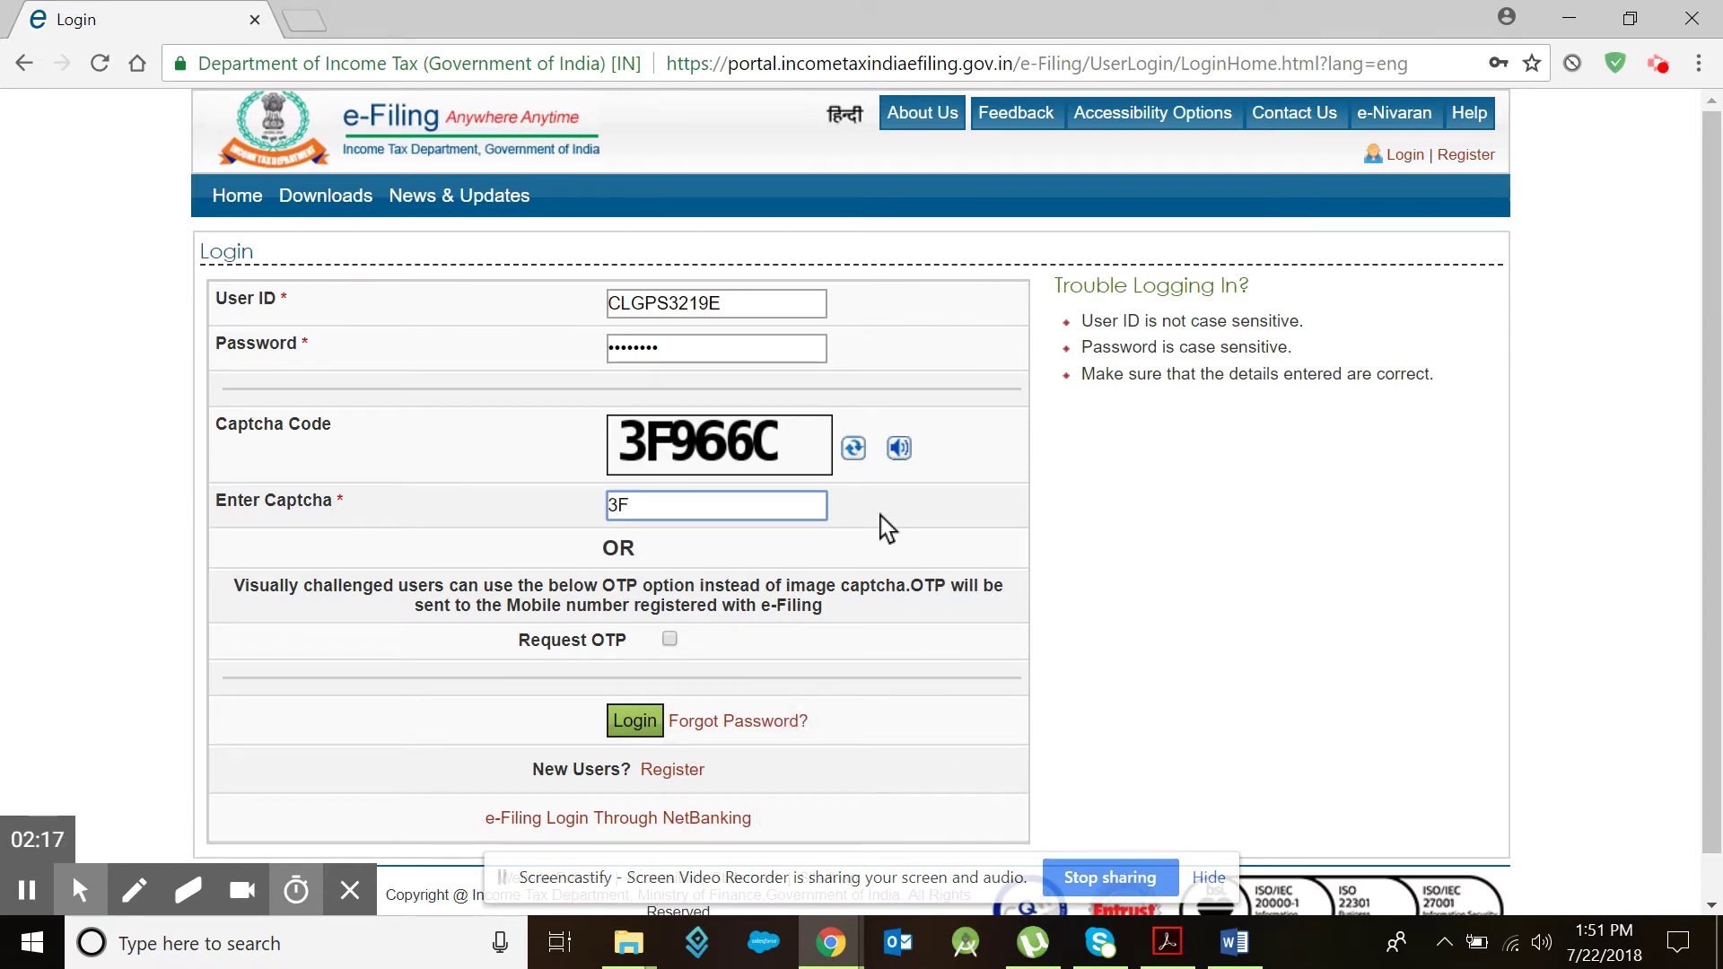
type("966C")
left_click(646, 722)
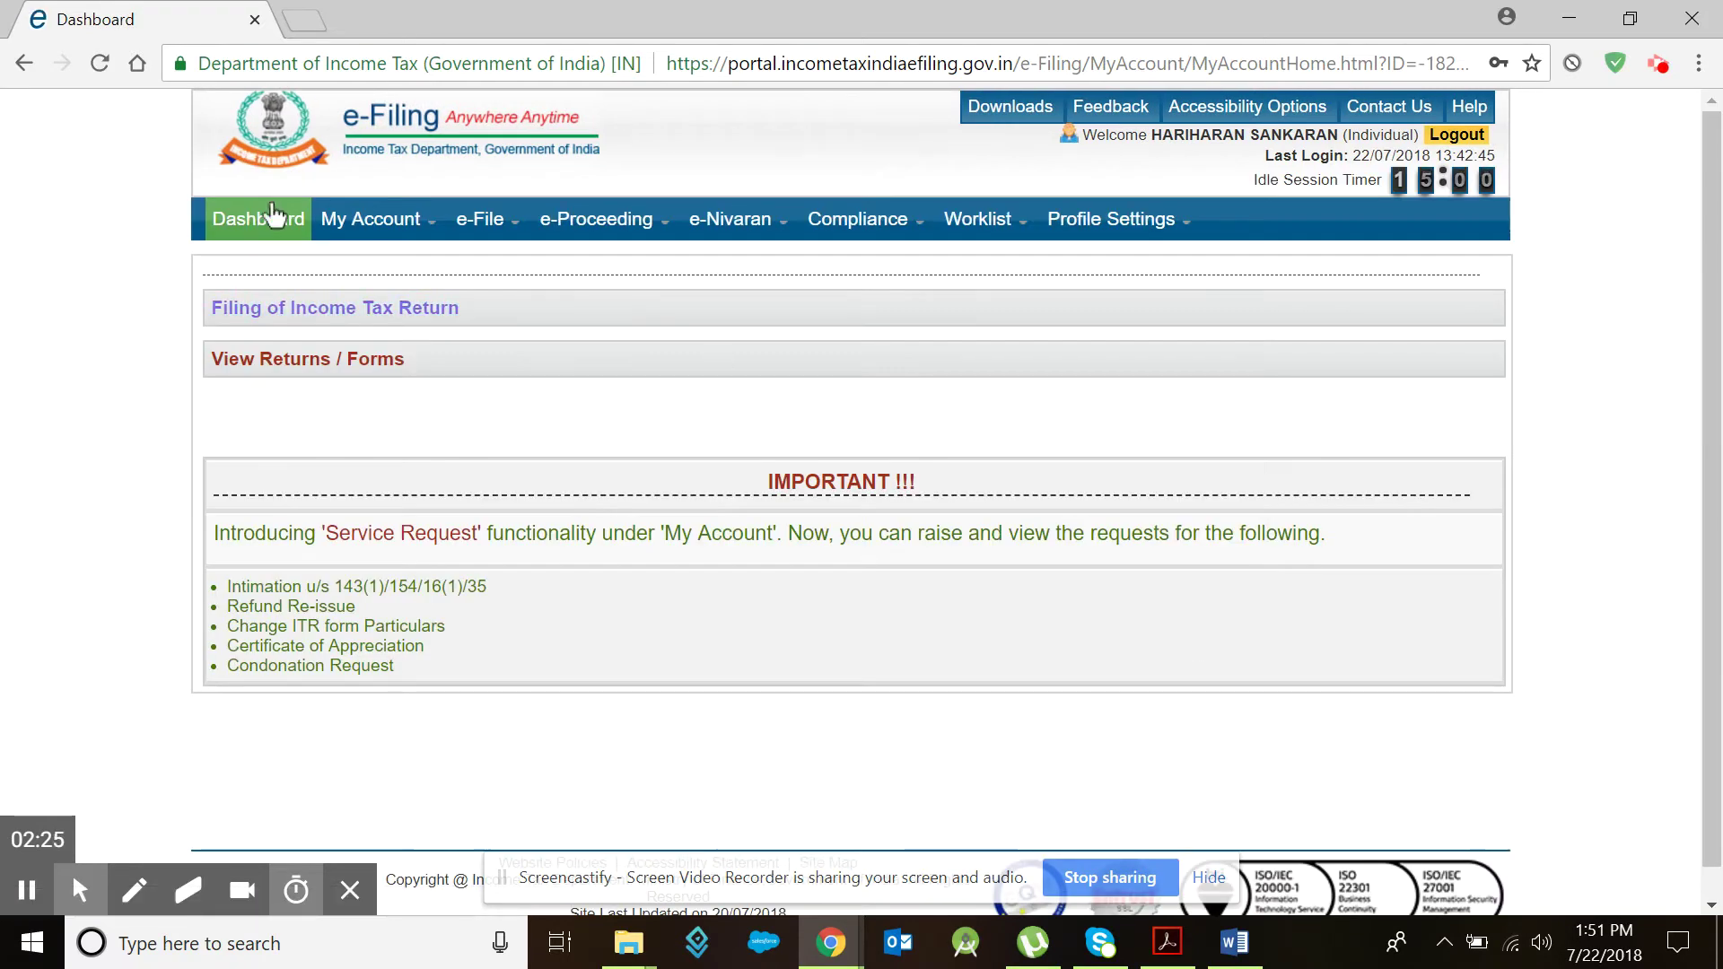
Step: Start a return for assessment year 2018-19 using ITR-1, Prepare and Submit Online
left_click(357, 308)
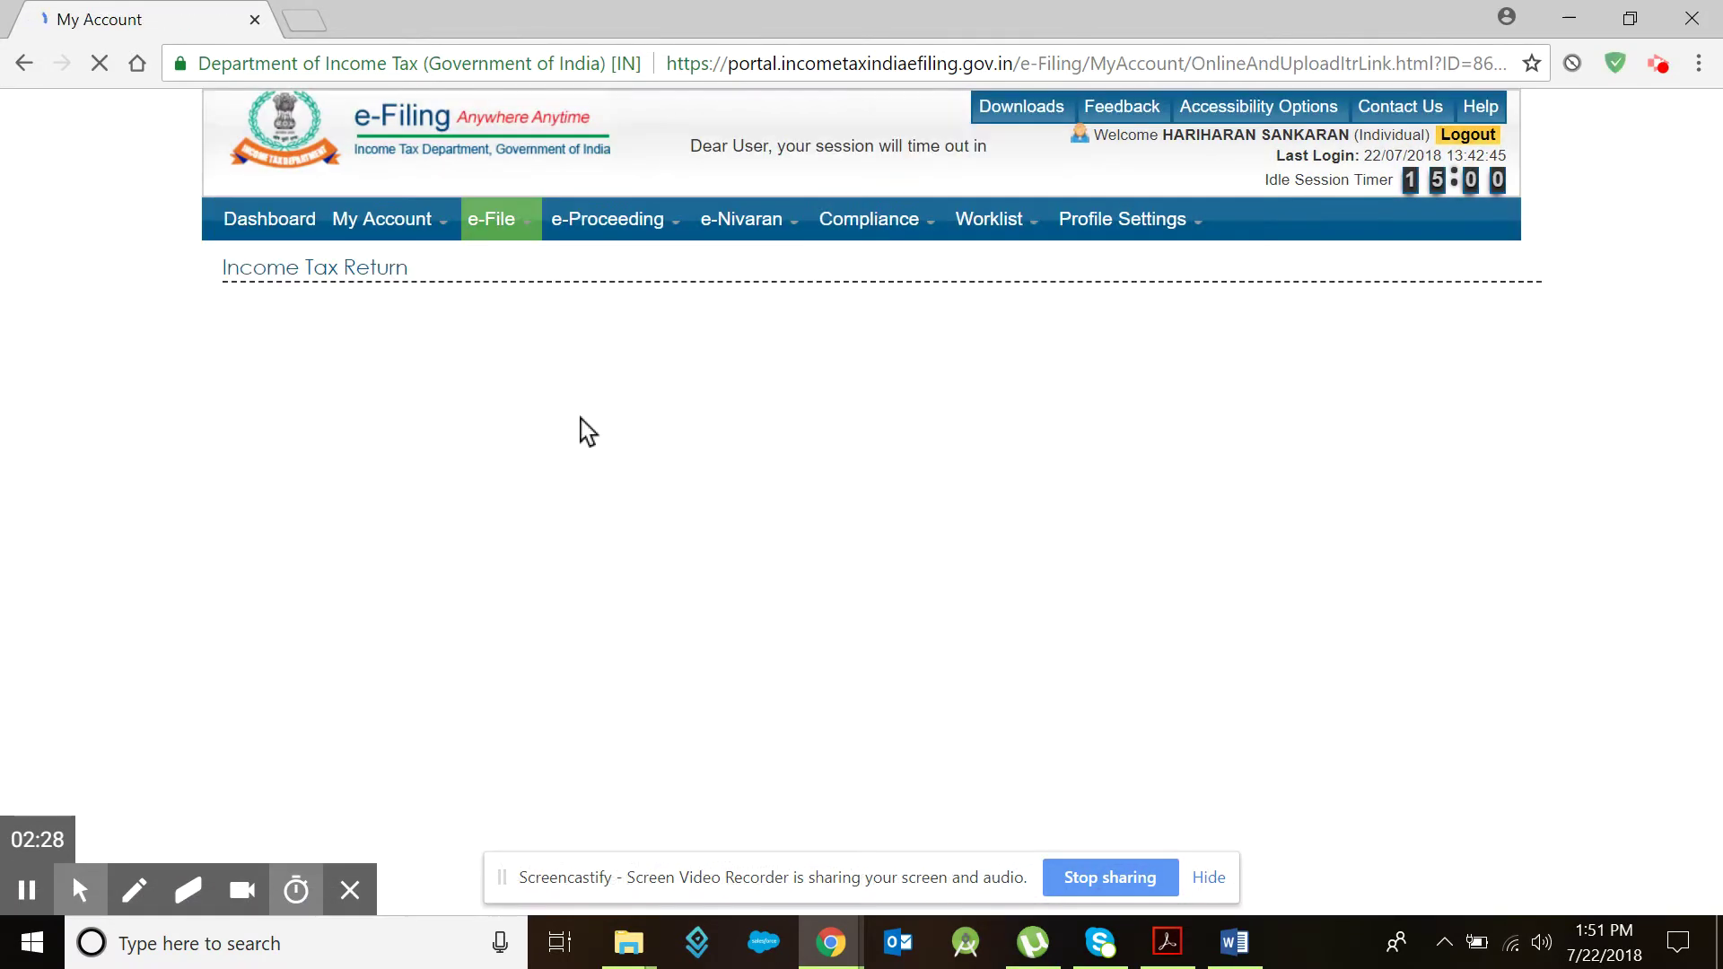
left_click(967, 395)
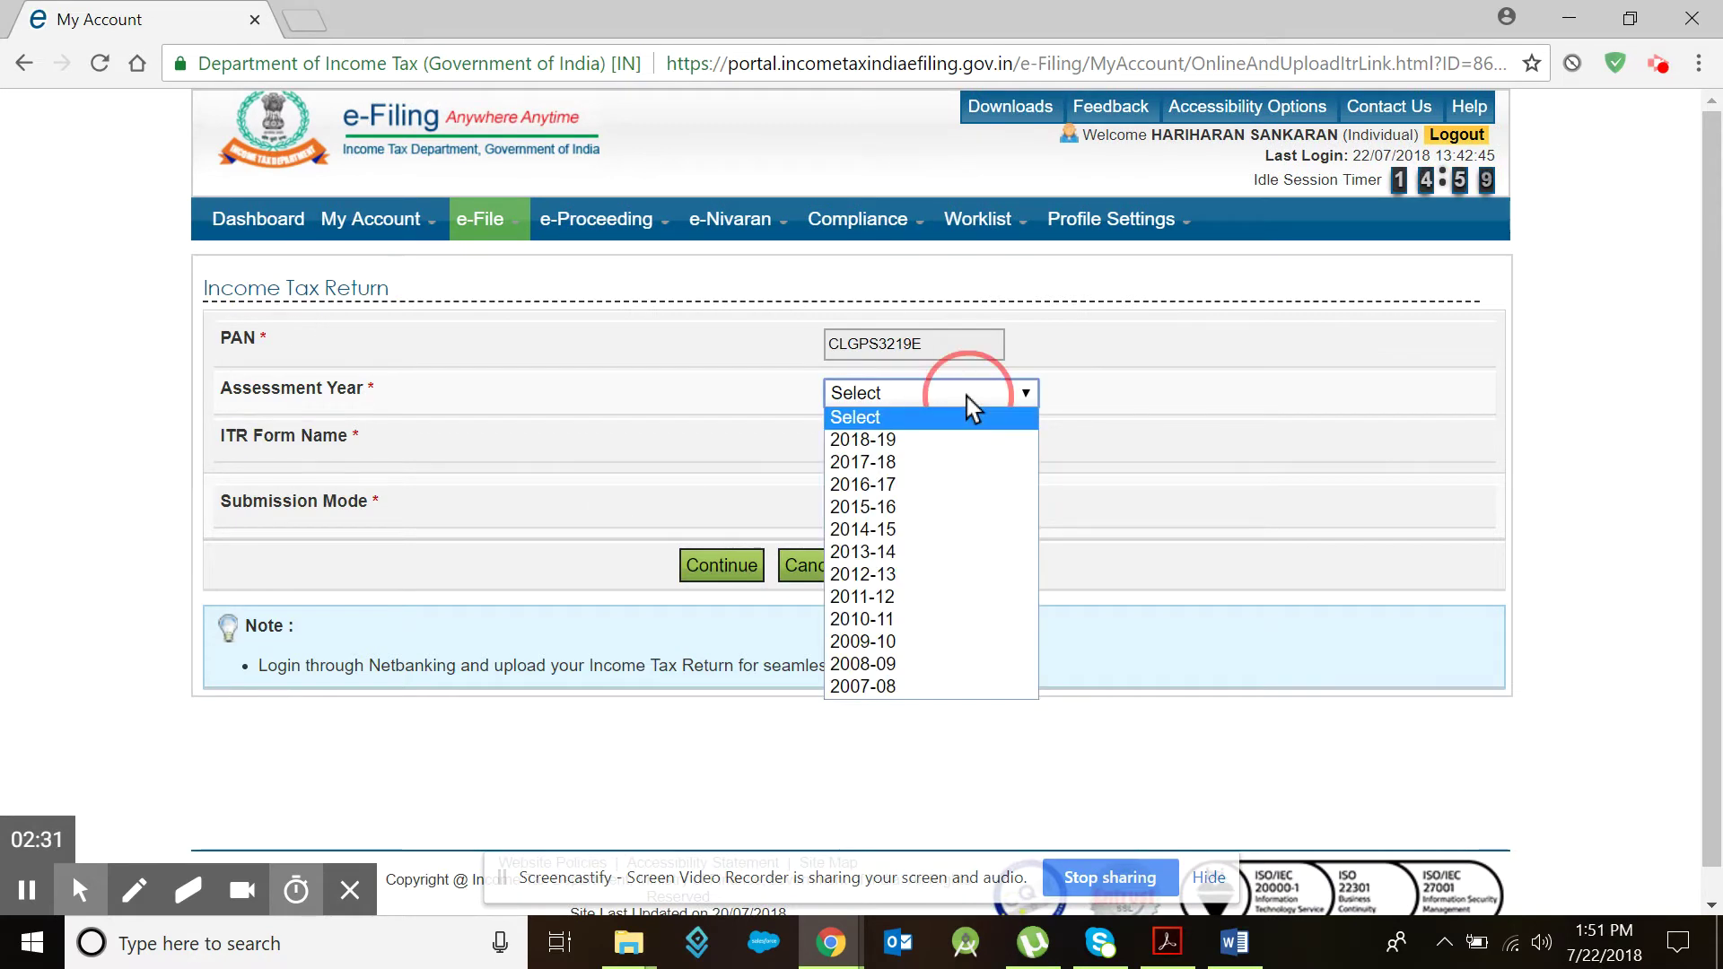
left_click(907, 439)
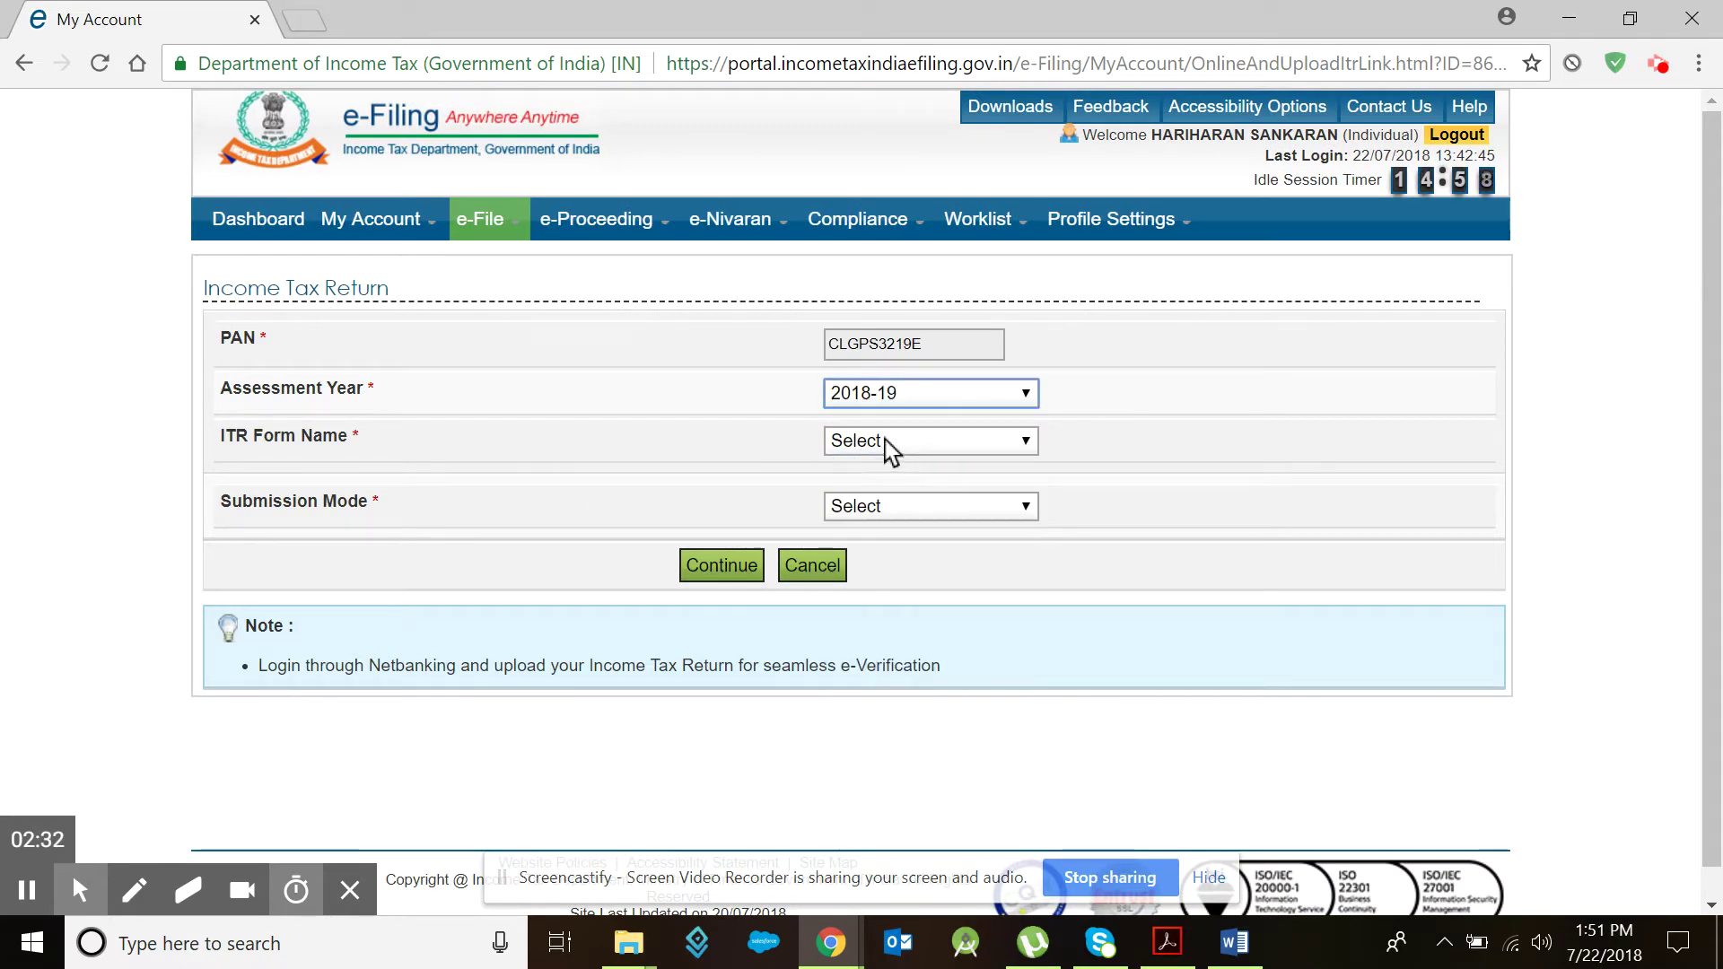
left_click(944, 440)
left_click(875, 488)
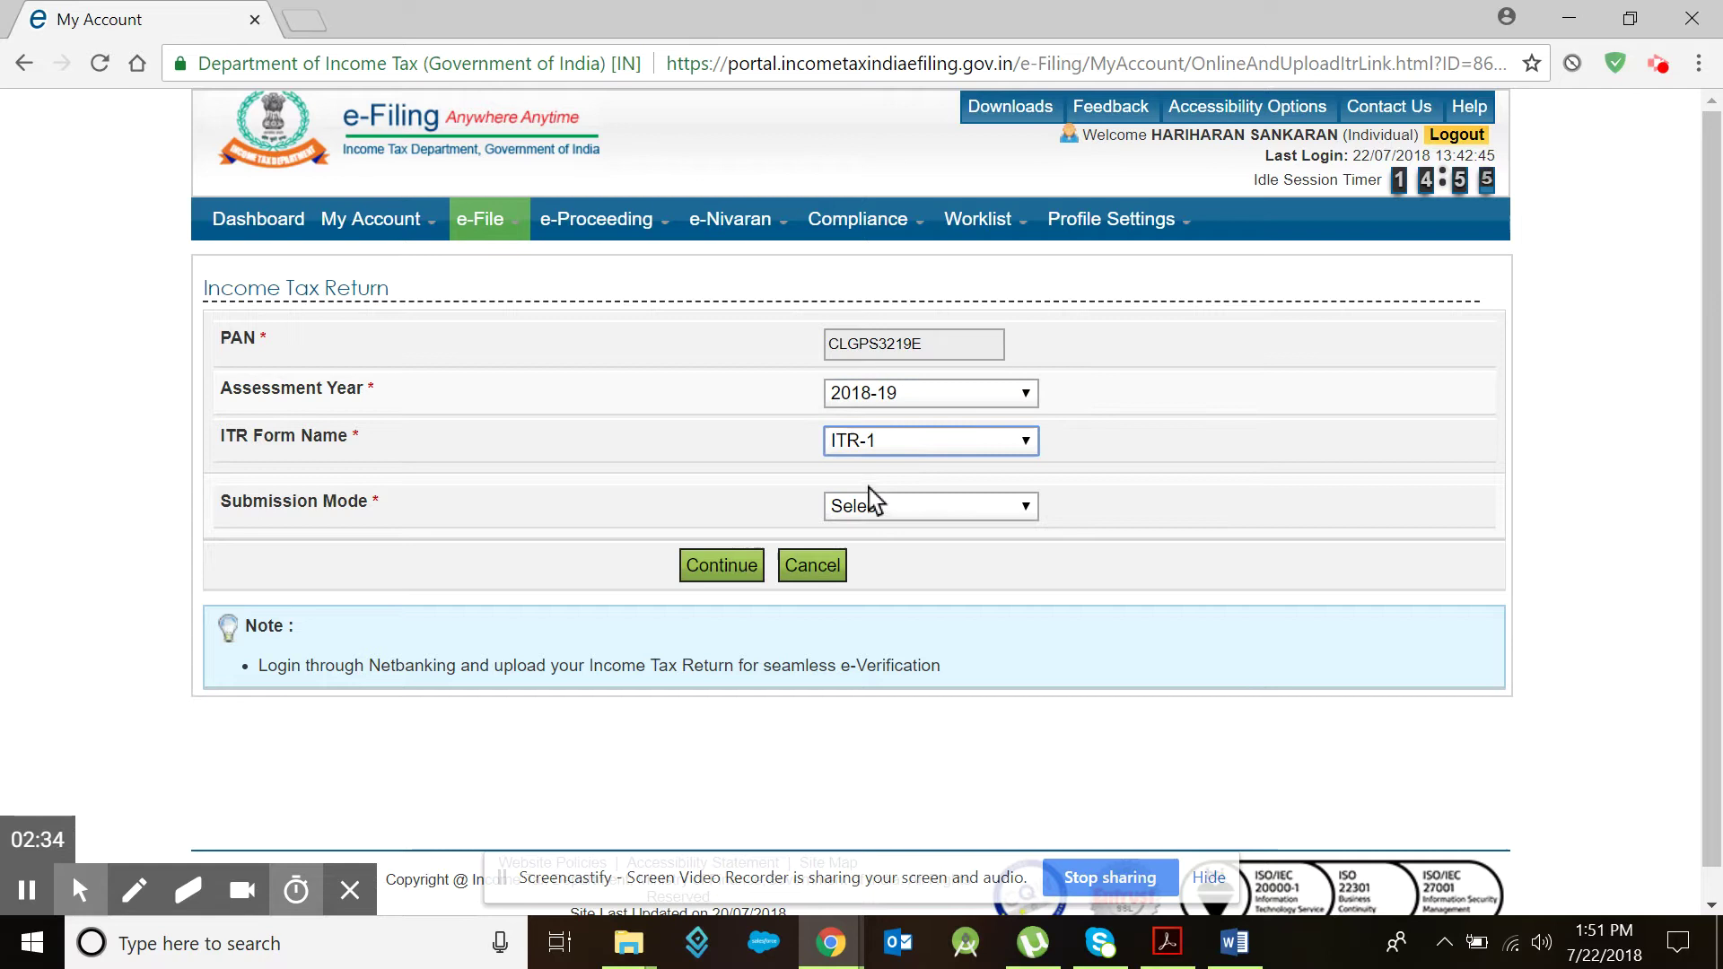
left_click(978, 507)
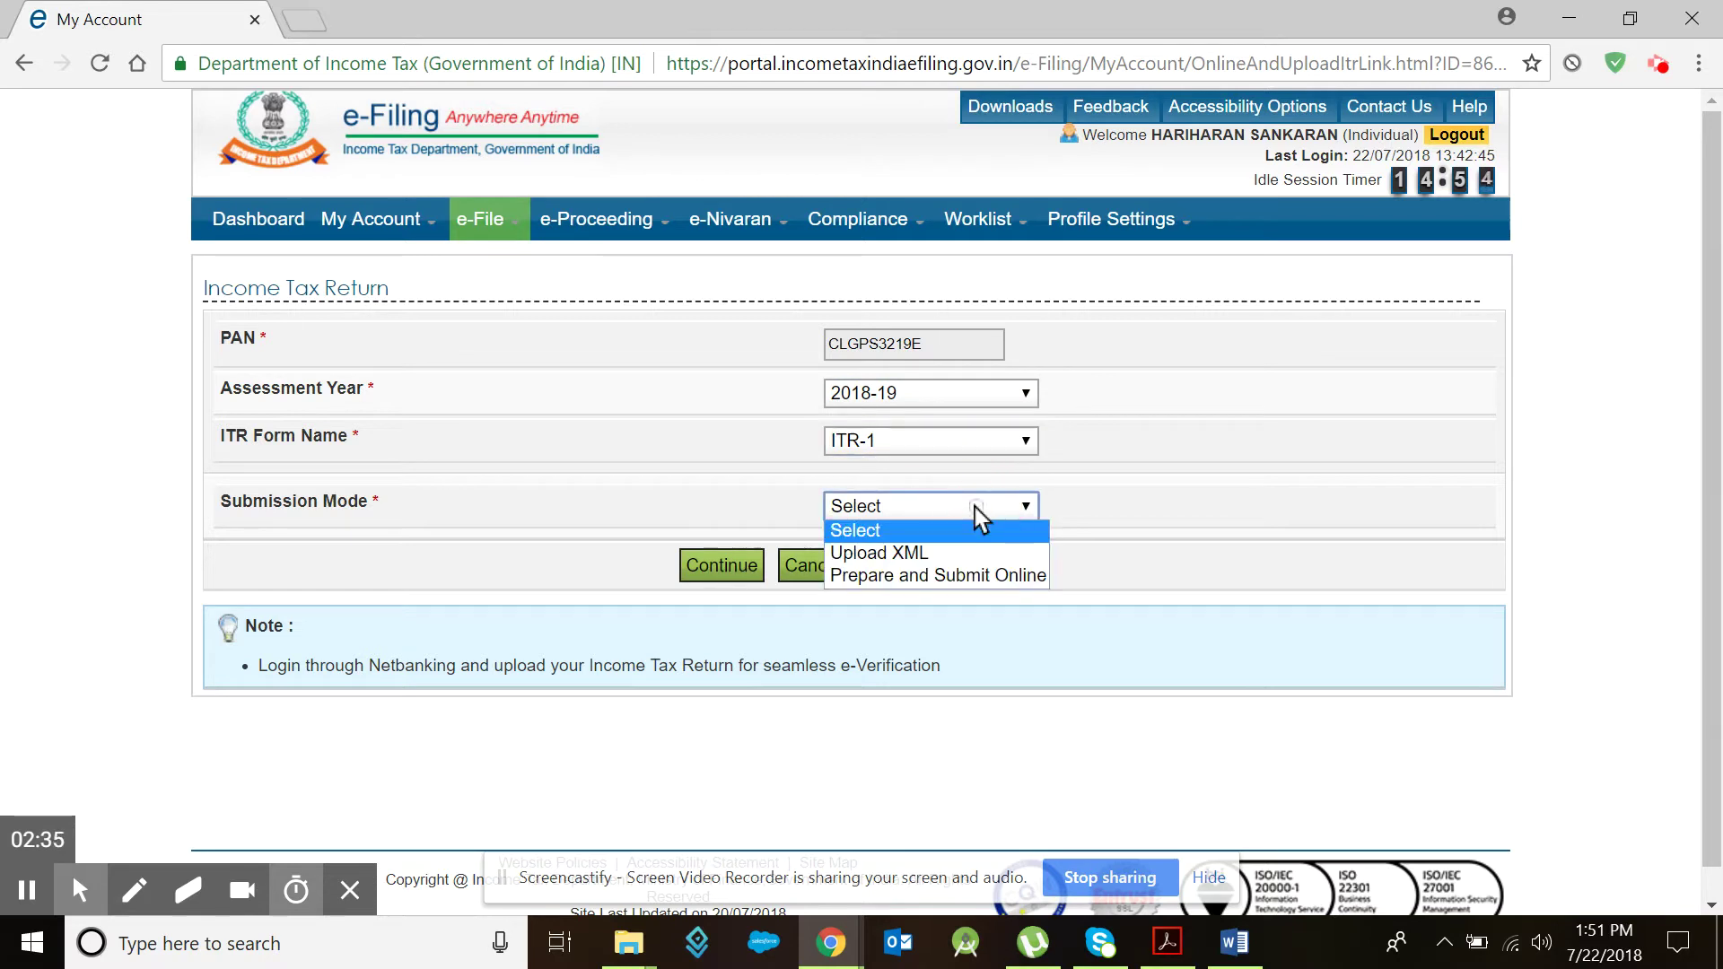
left_click(913, 578)
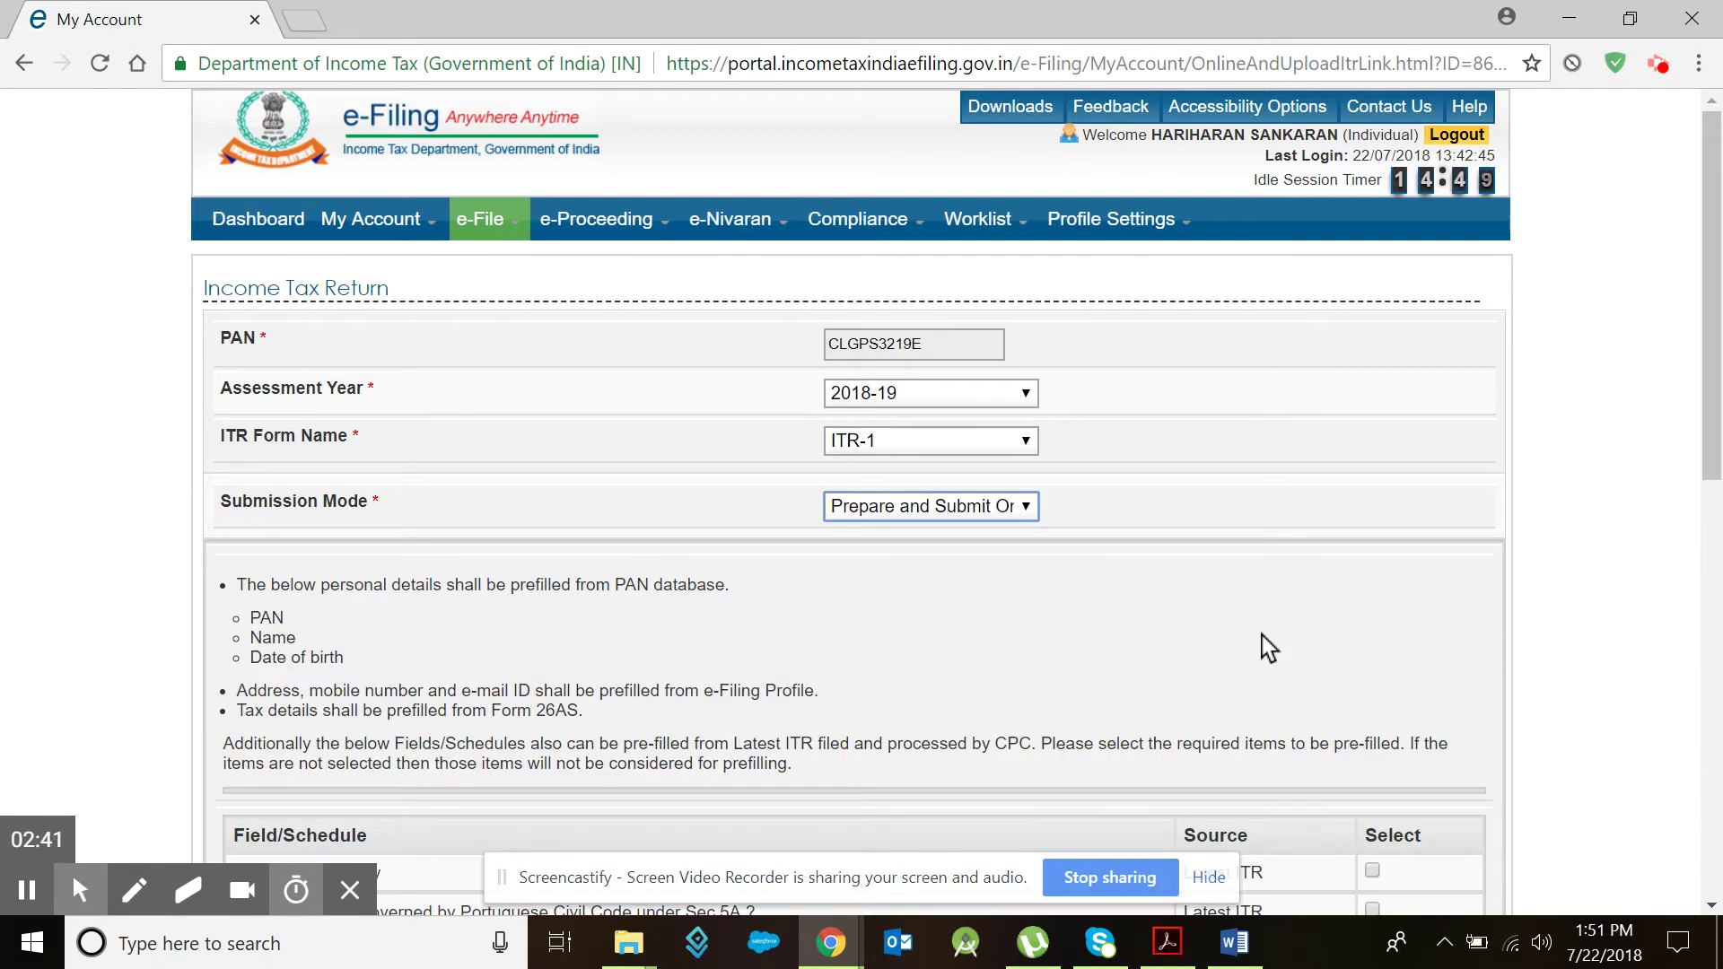
scroll(1251, 637, "down", 9)
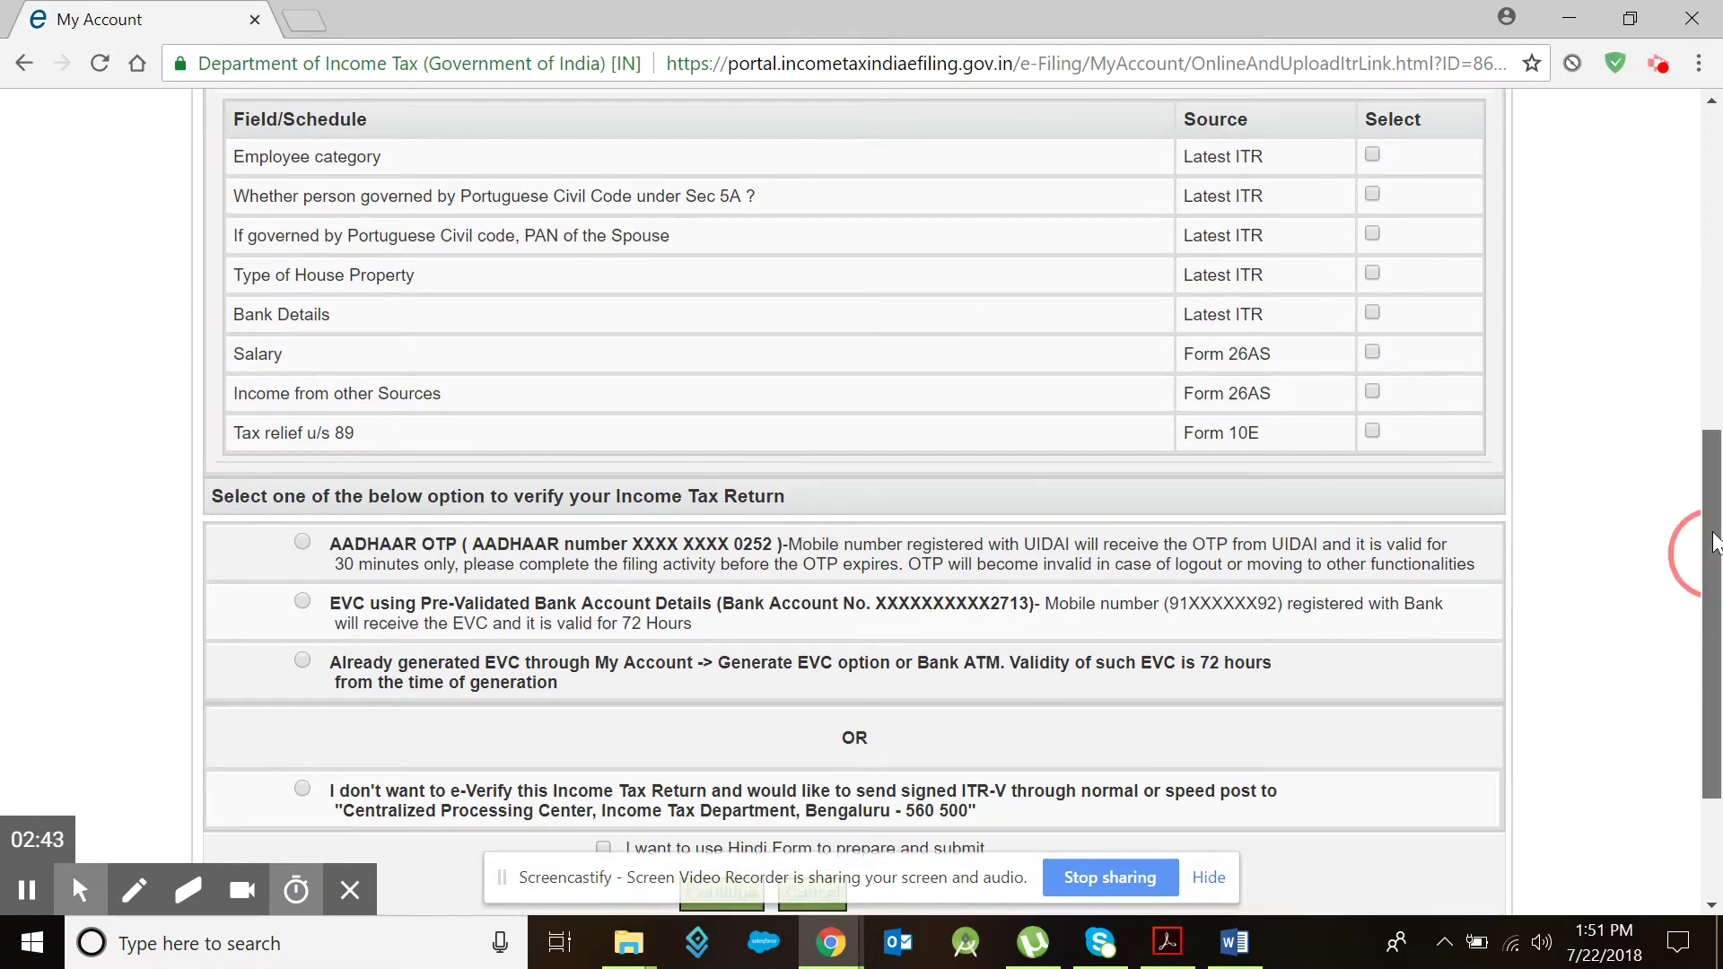
scroll(1711, 539, "up", 1)
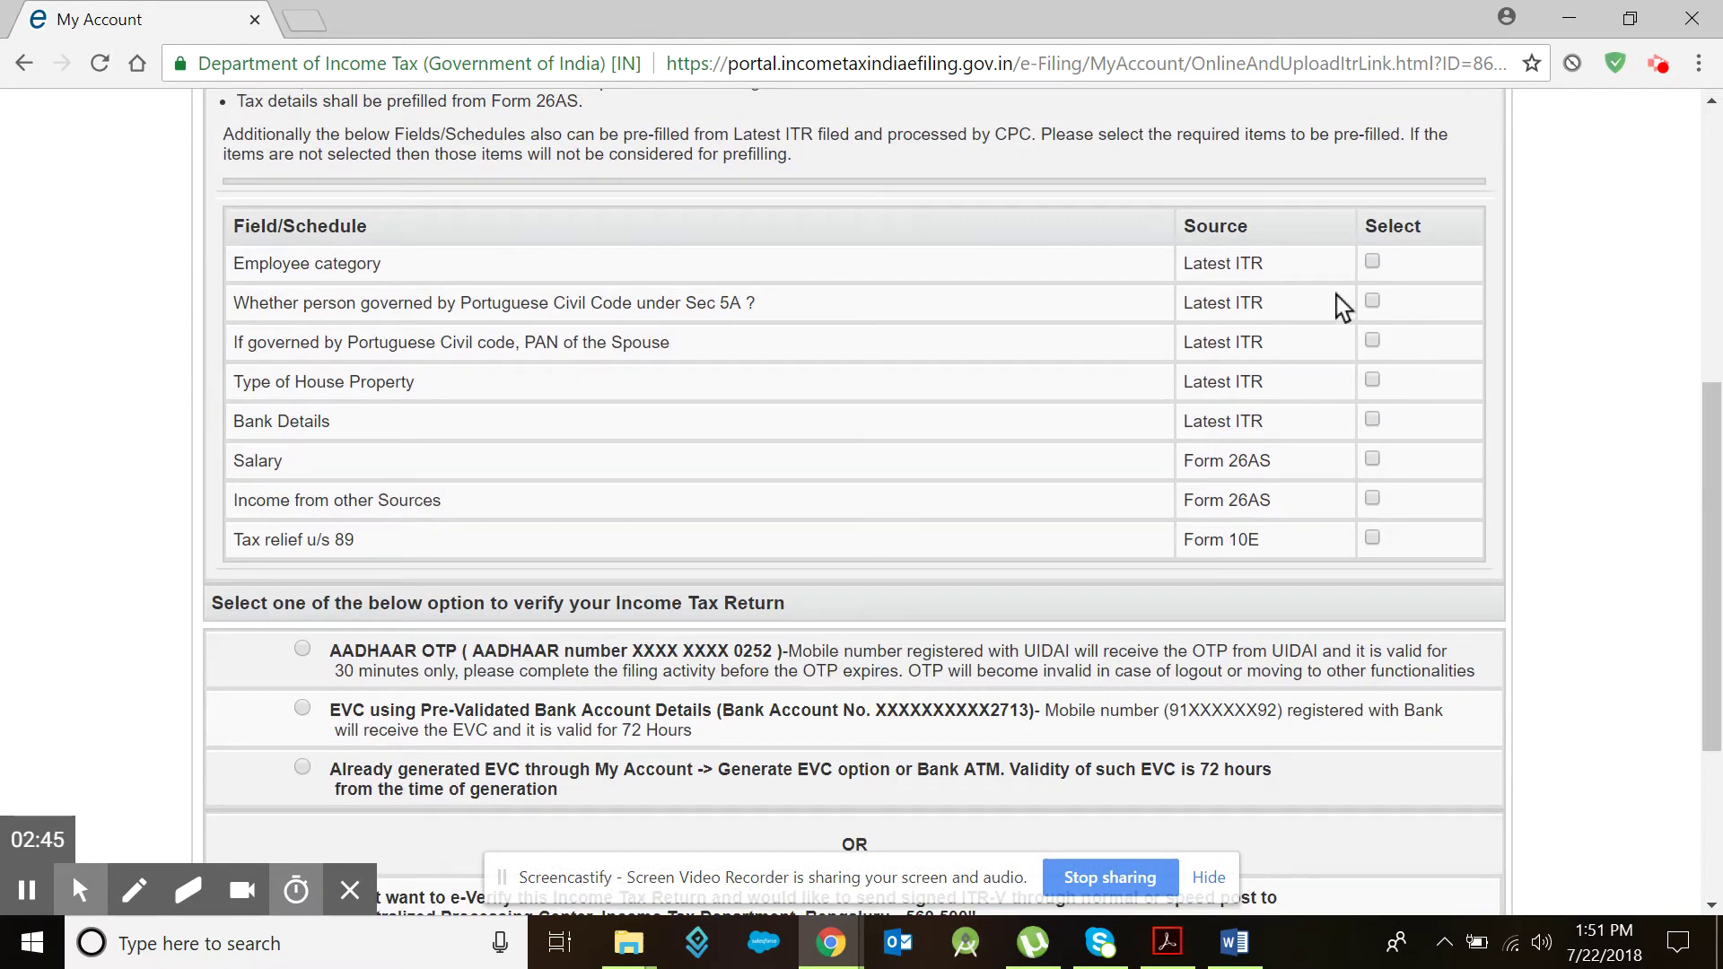
Step: Prefill the Employee category, choose AADHAAR OTP verification, and continue to the ITR-1 form
left_click(1373, 261)
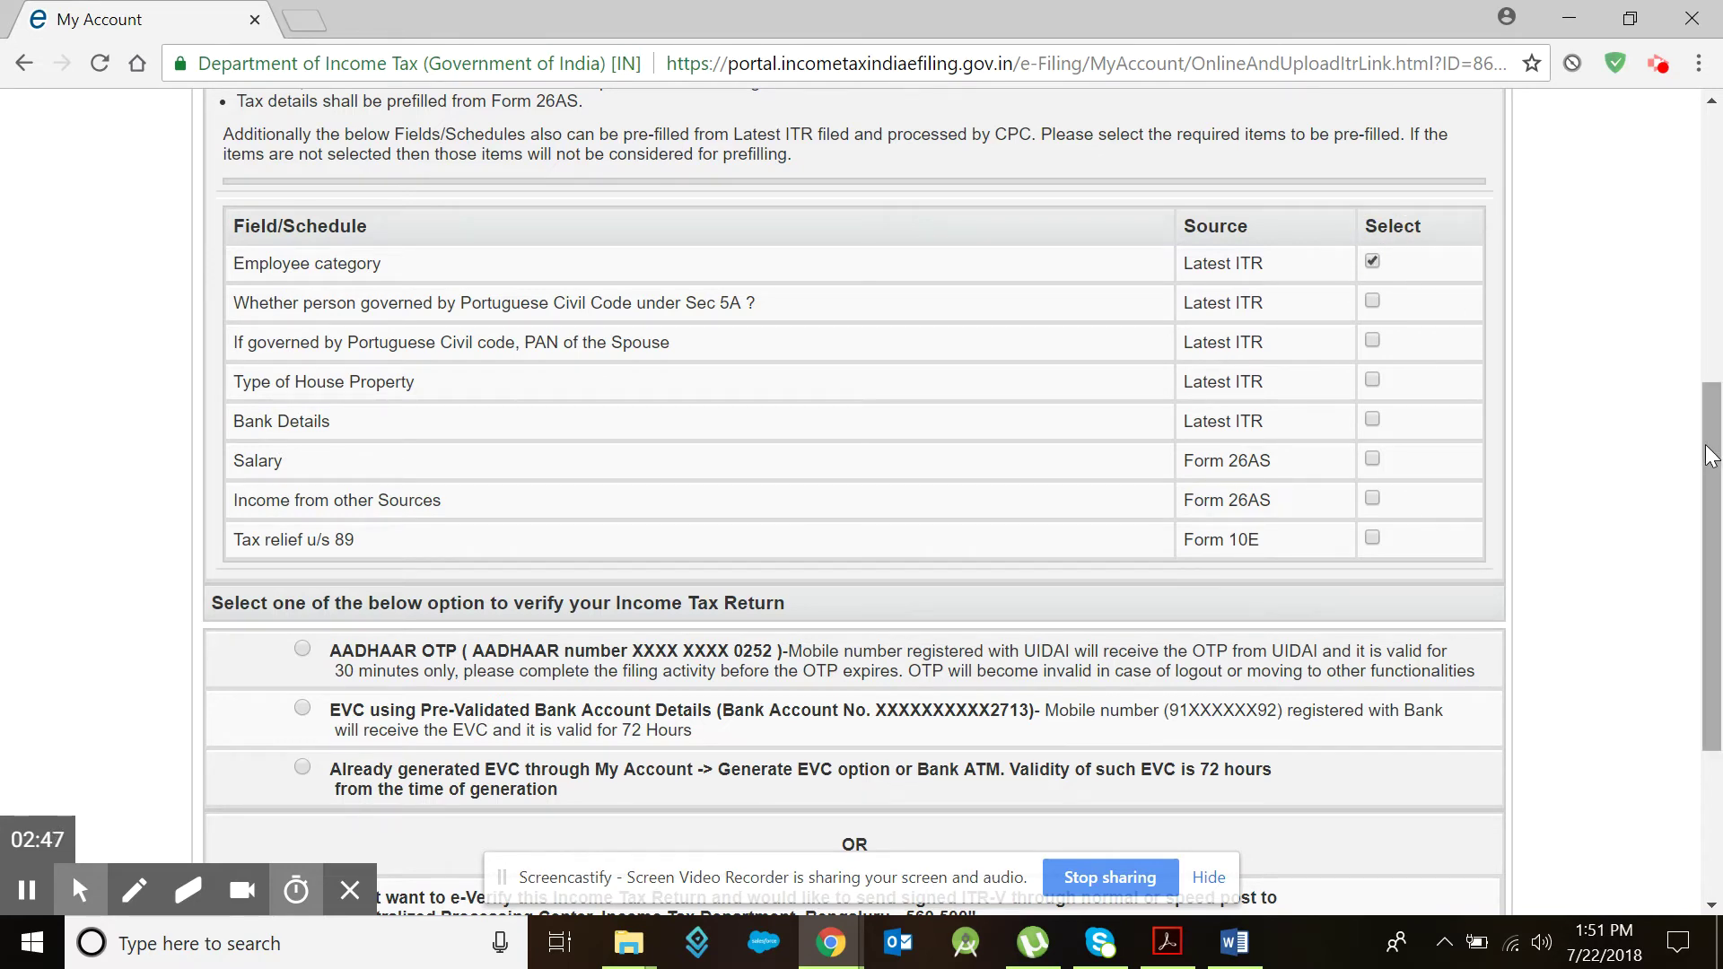
left_click_drag(1711, 474, 1716, 574)
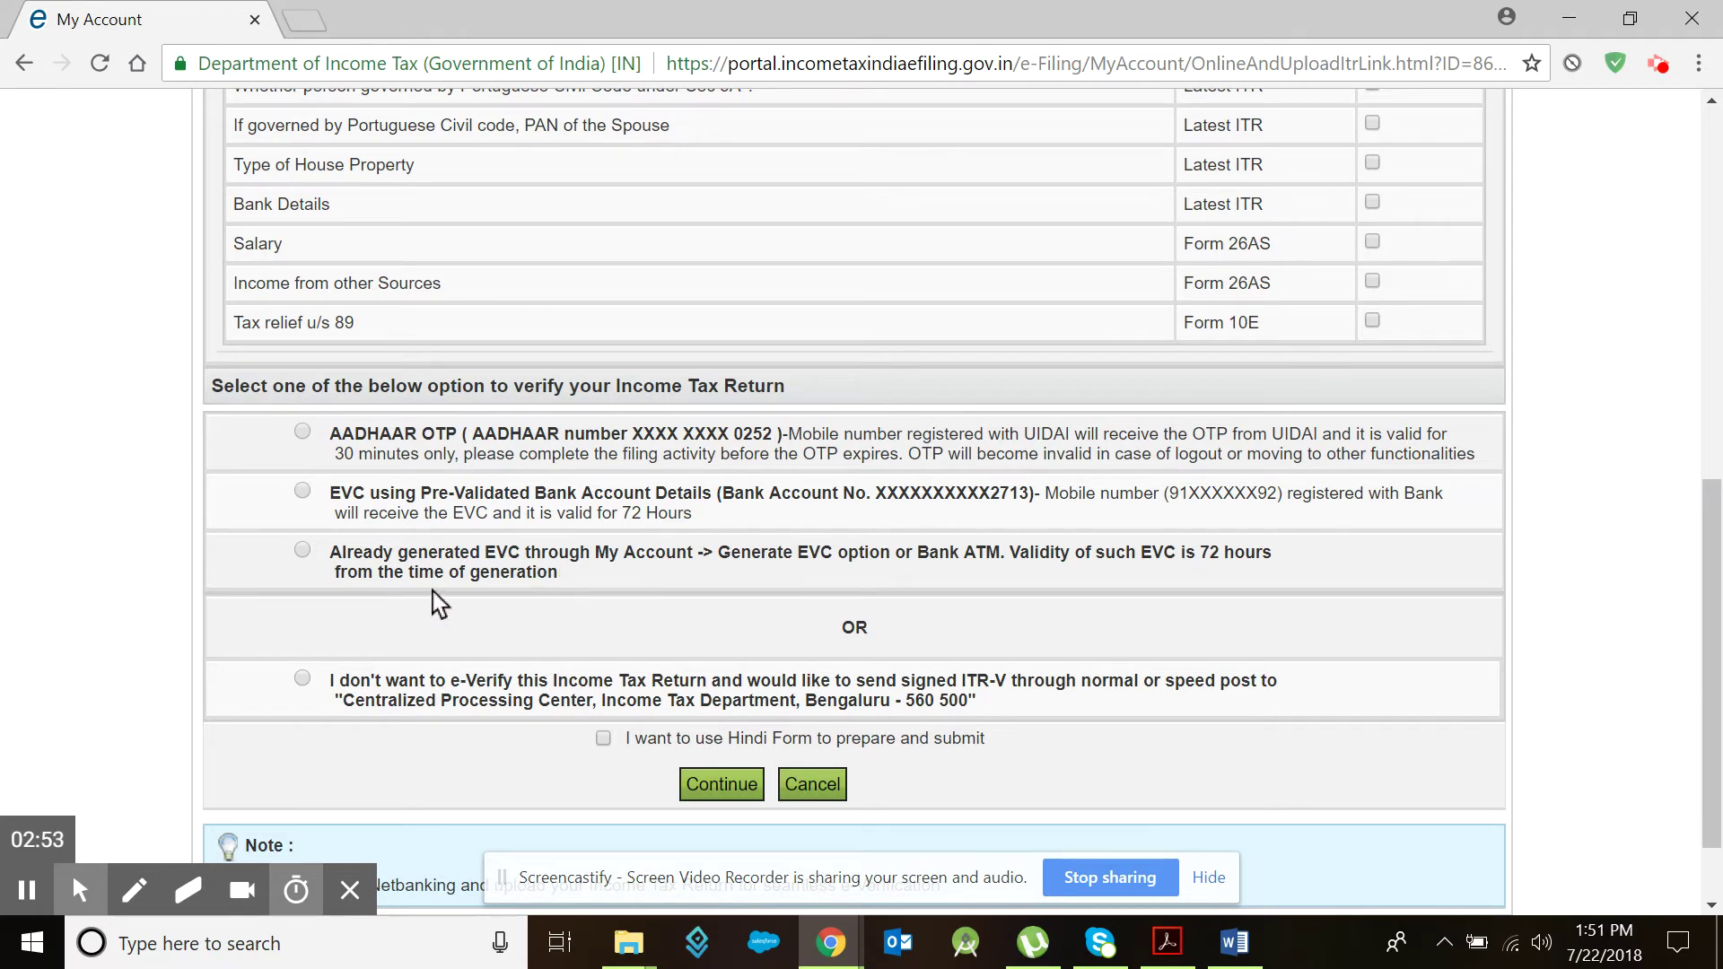
left_click(301, 433)
left_click(745, 782)
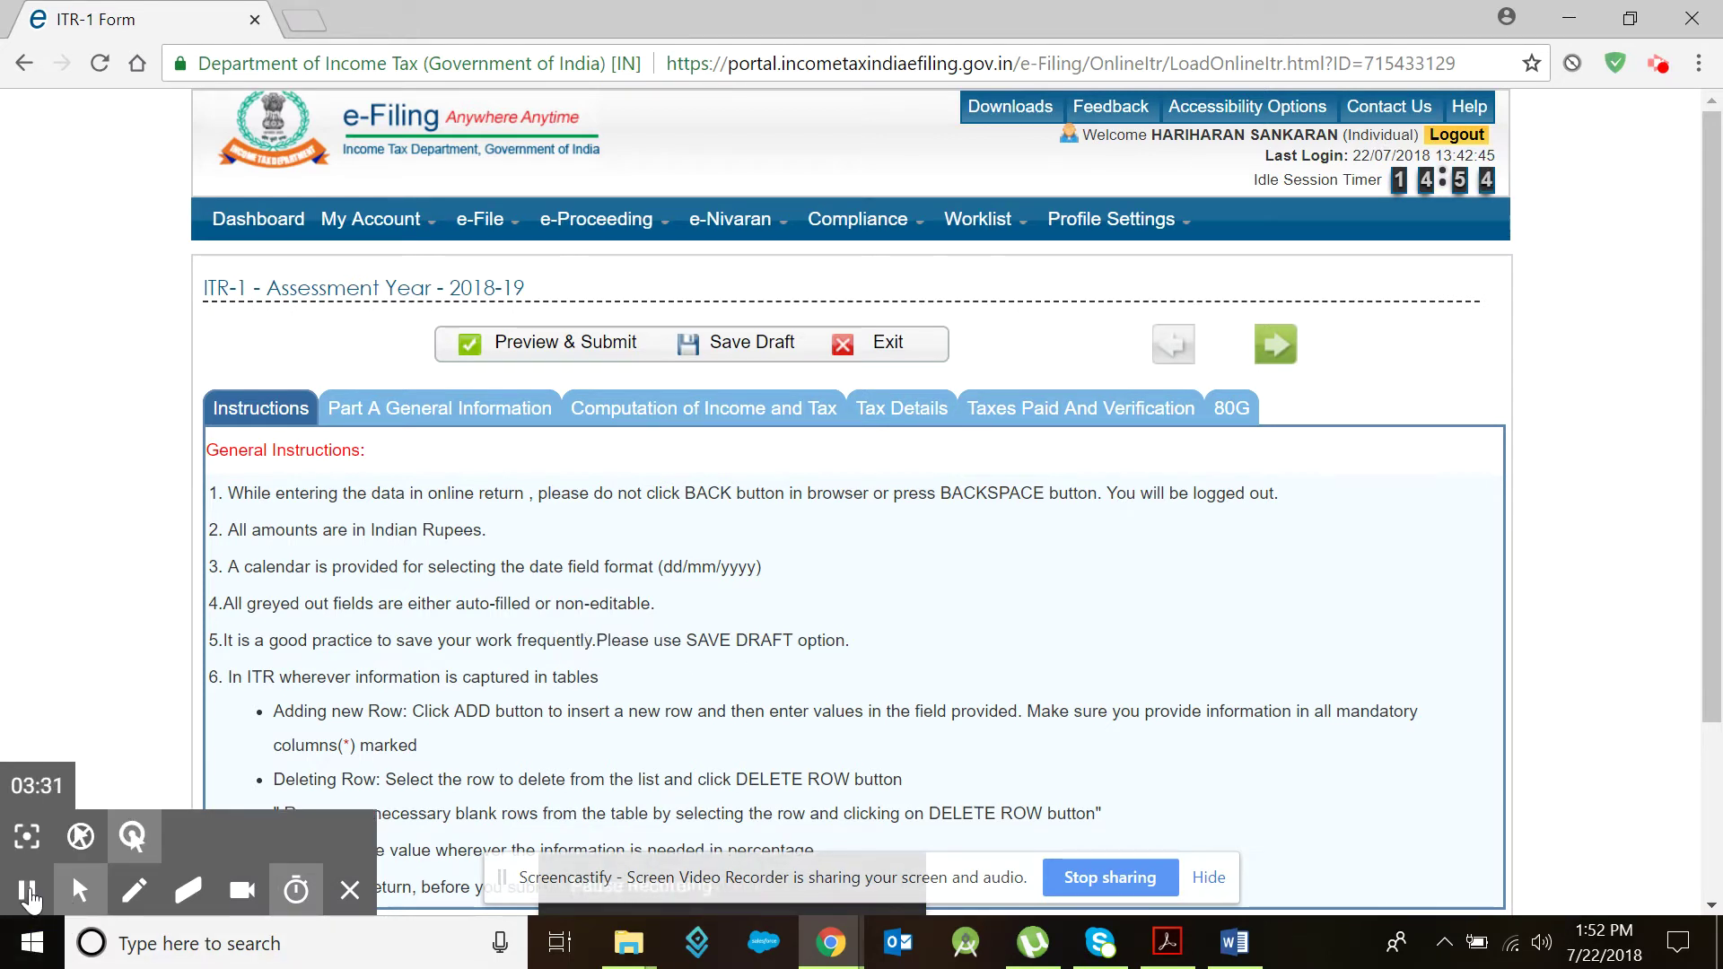
Step: Advance past the Instructions and Part A General Information to Computation of Income and Tax
left_click(26, 890)
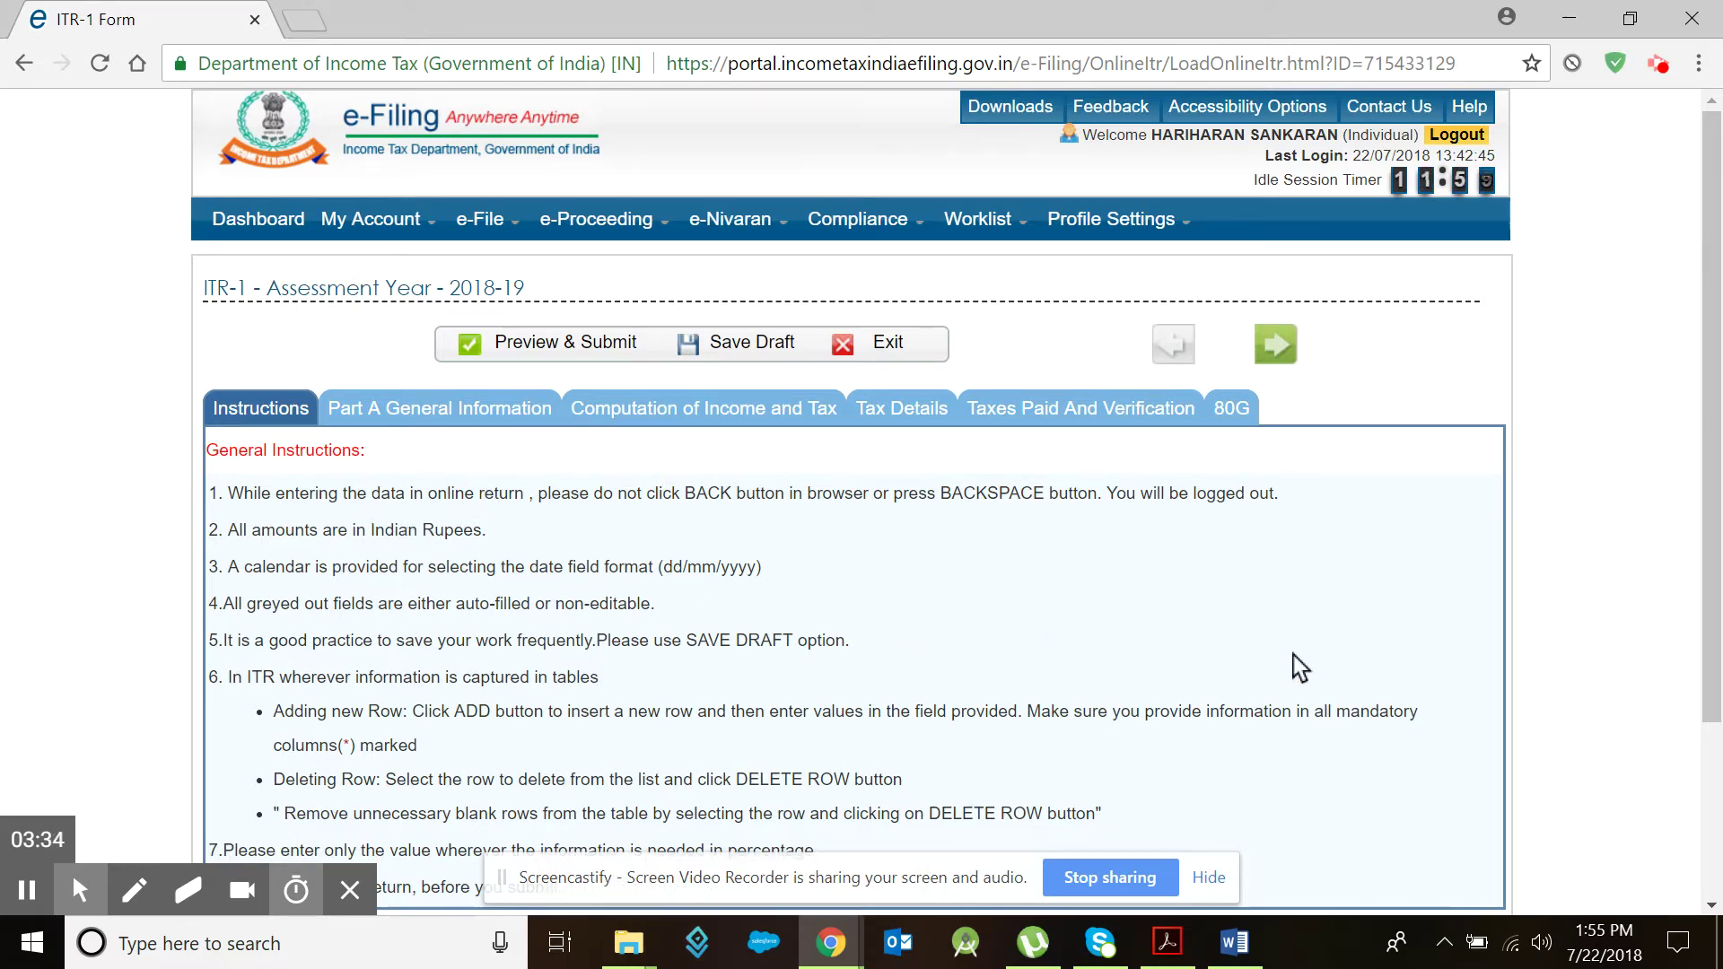
scroll(967, 628, "down", 3)
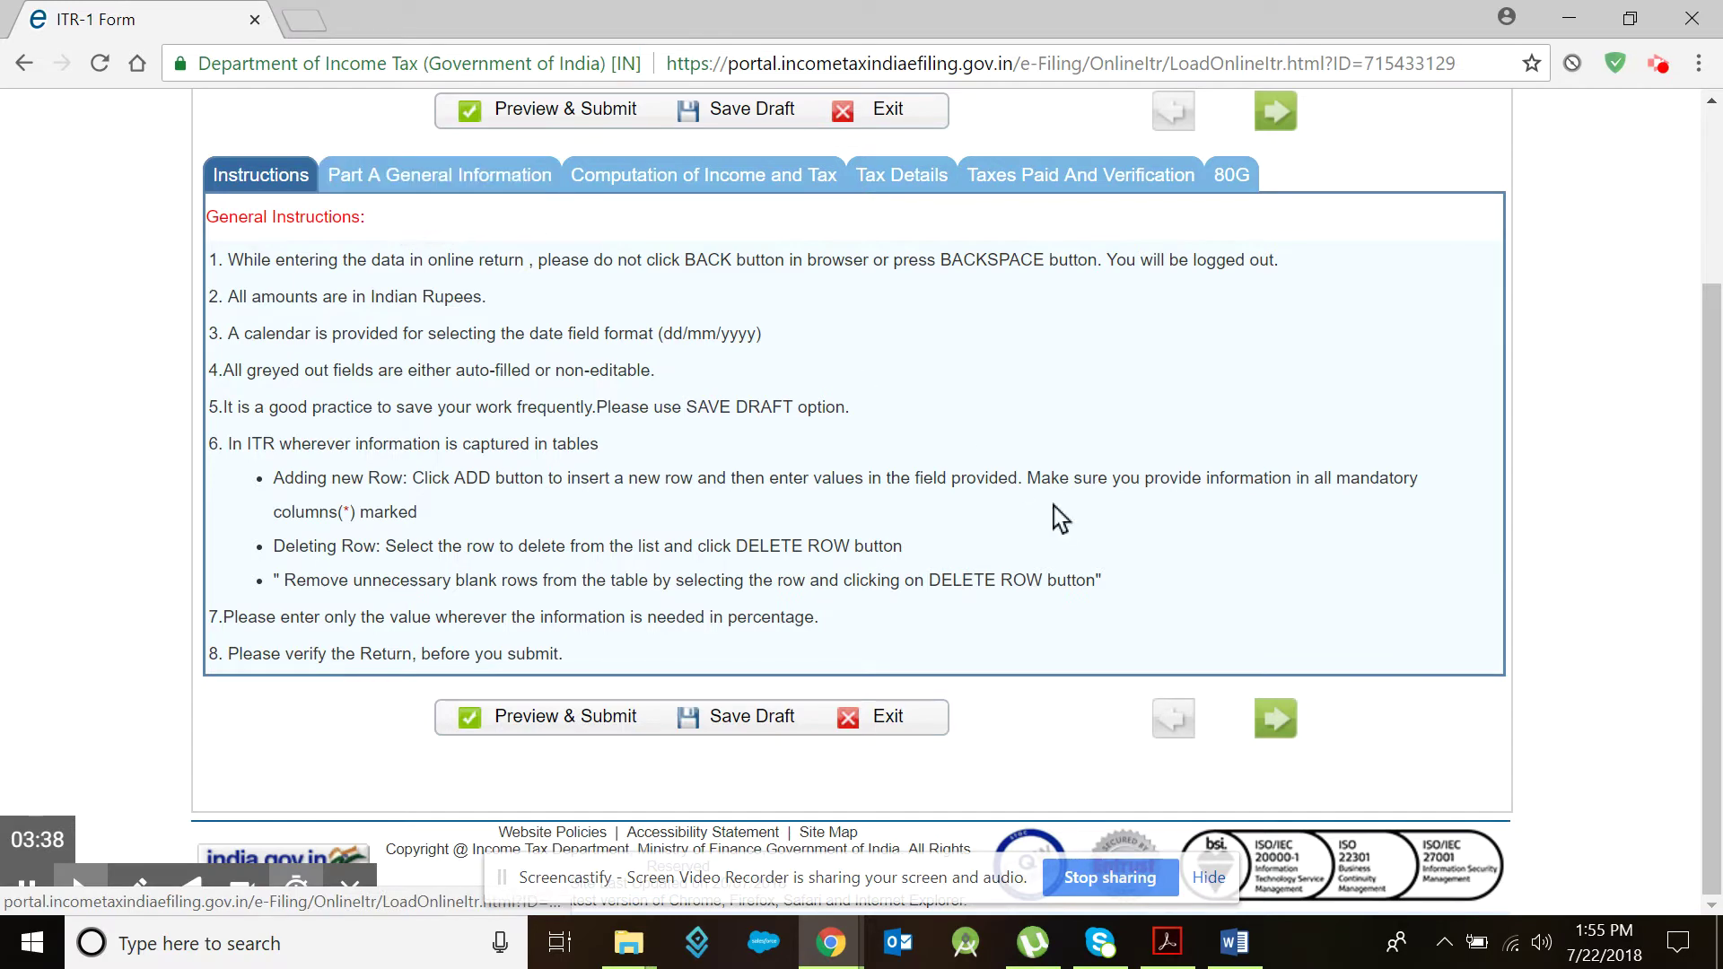
left_click(1274, 727)
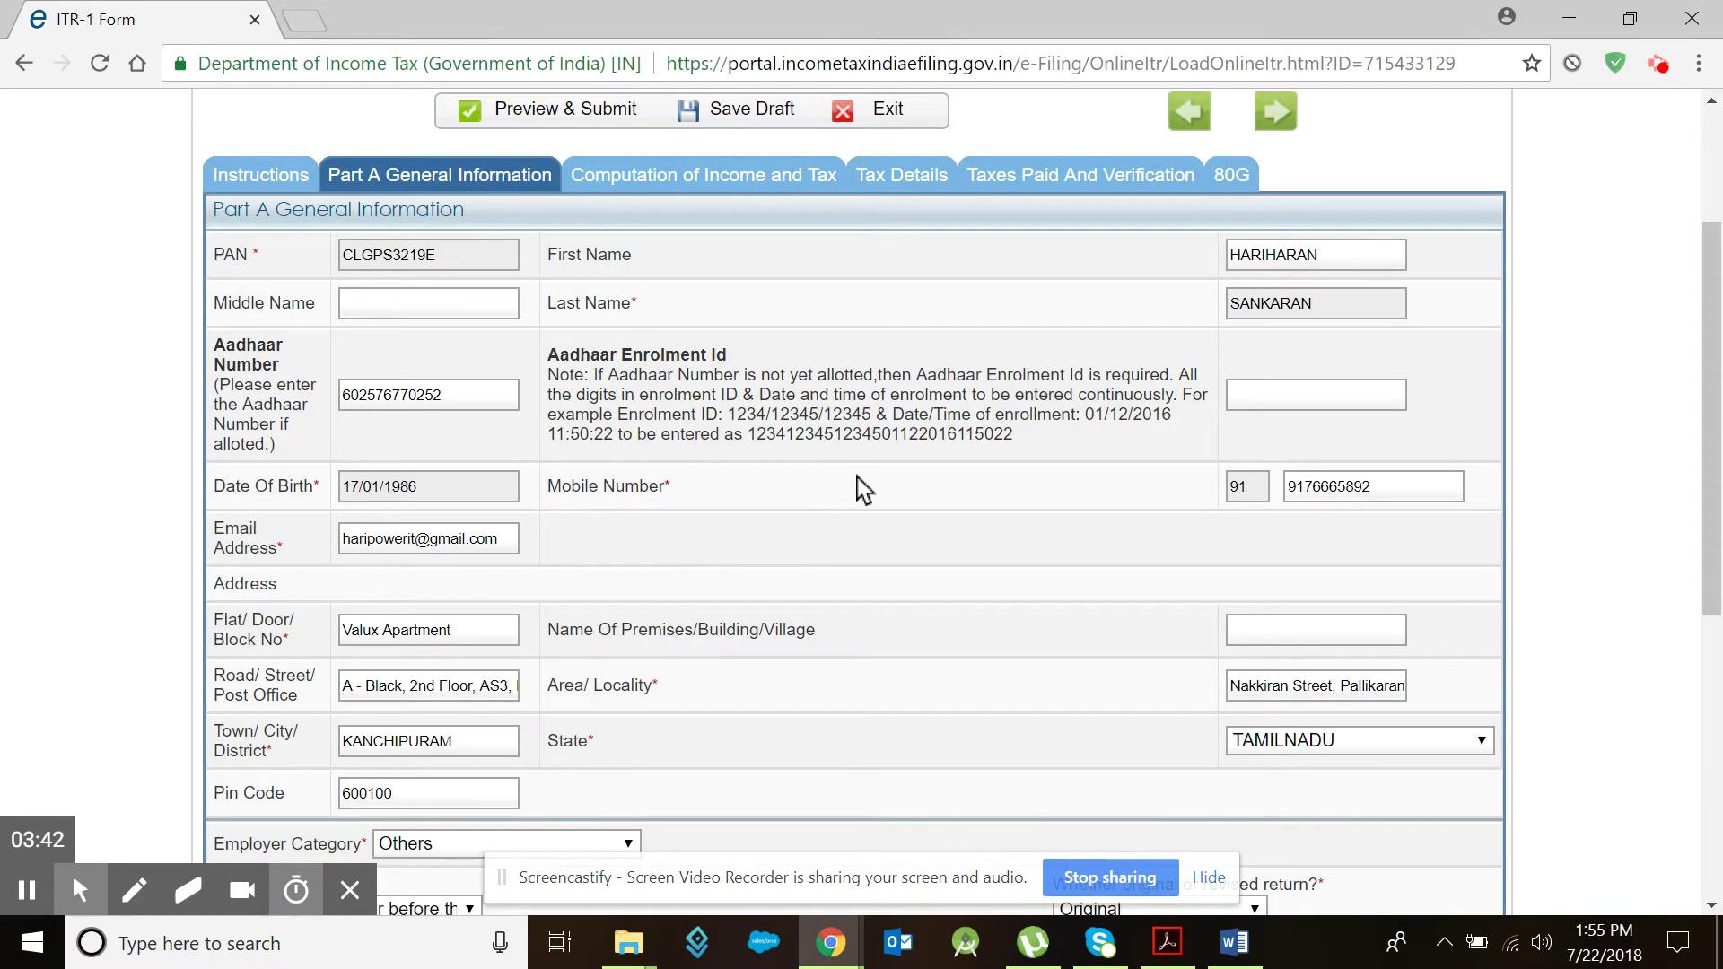
scroll(821, 444, "down", 5)
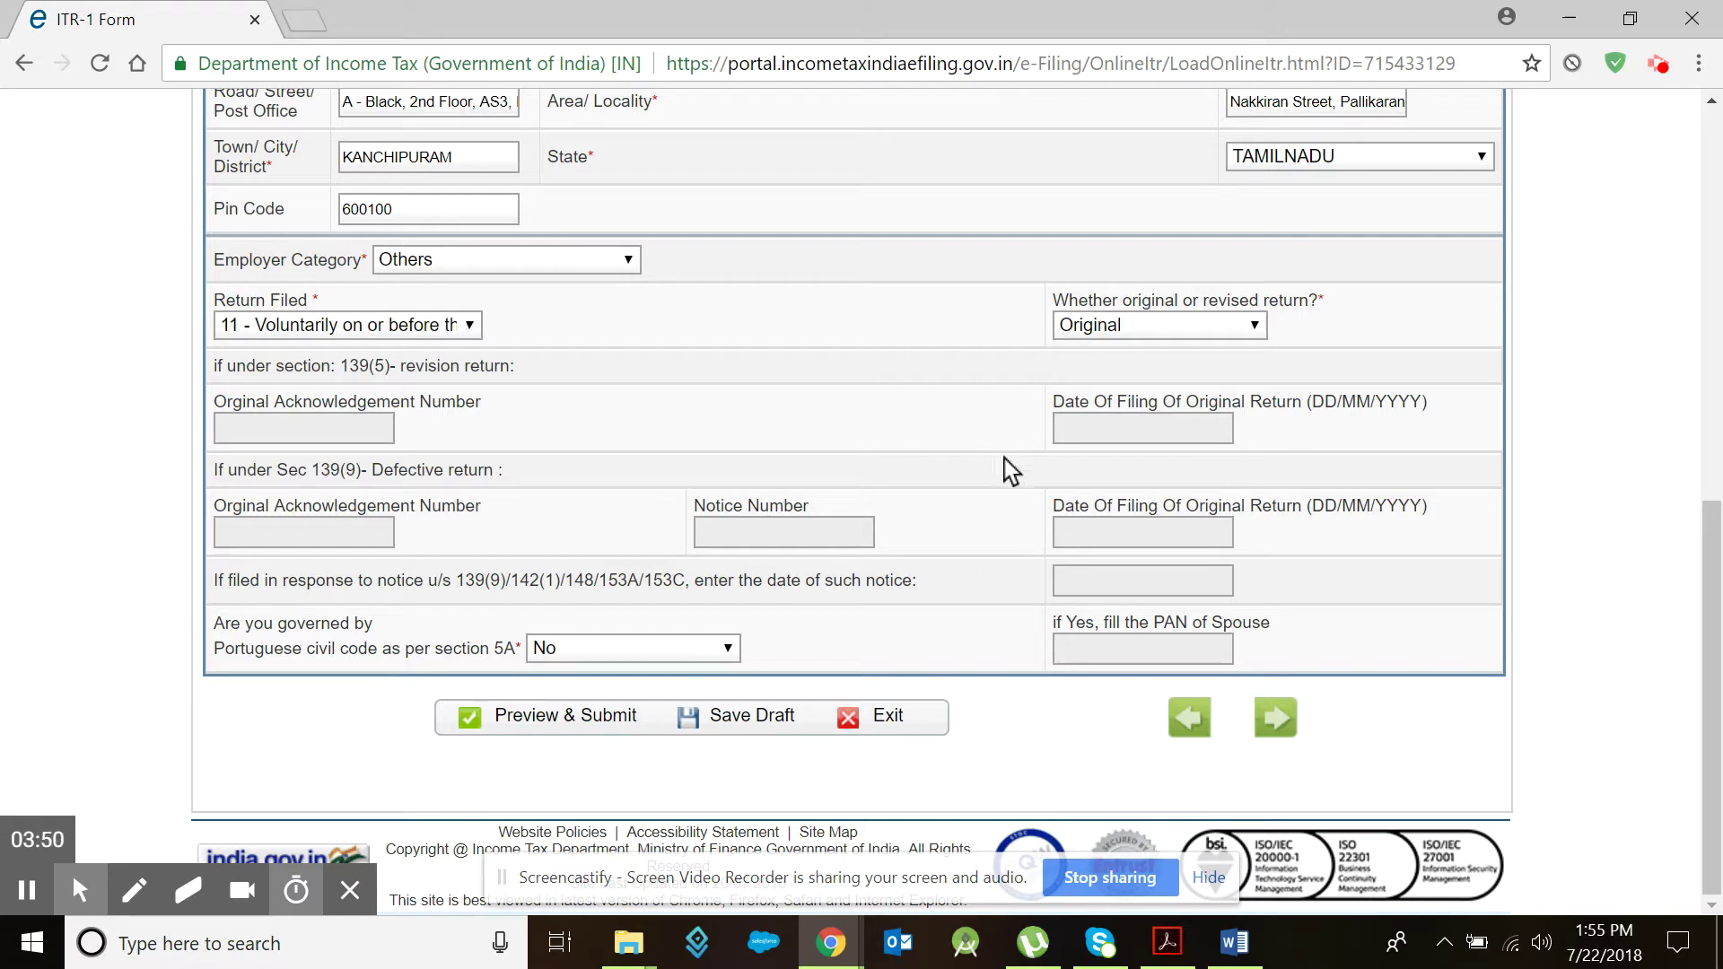
left_click(1277, 718)
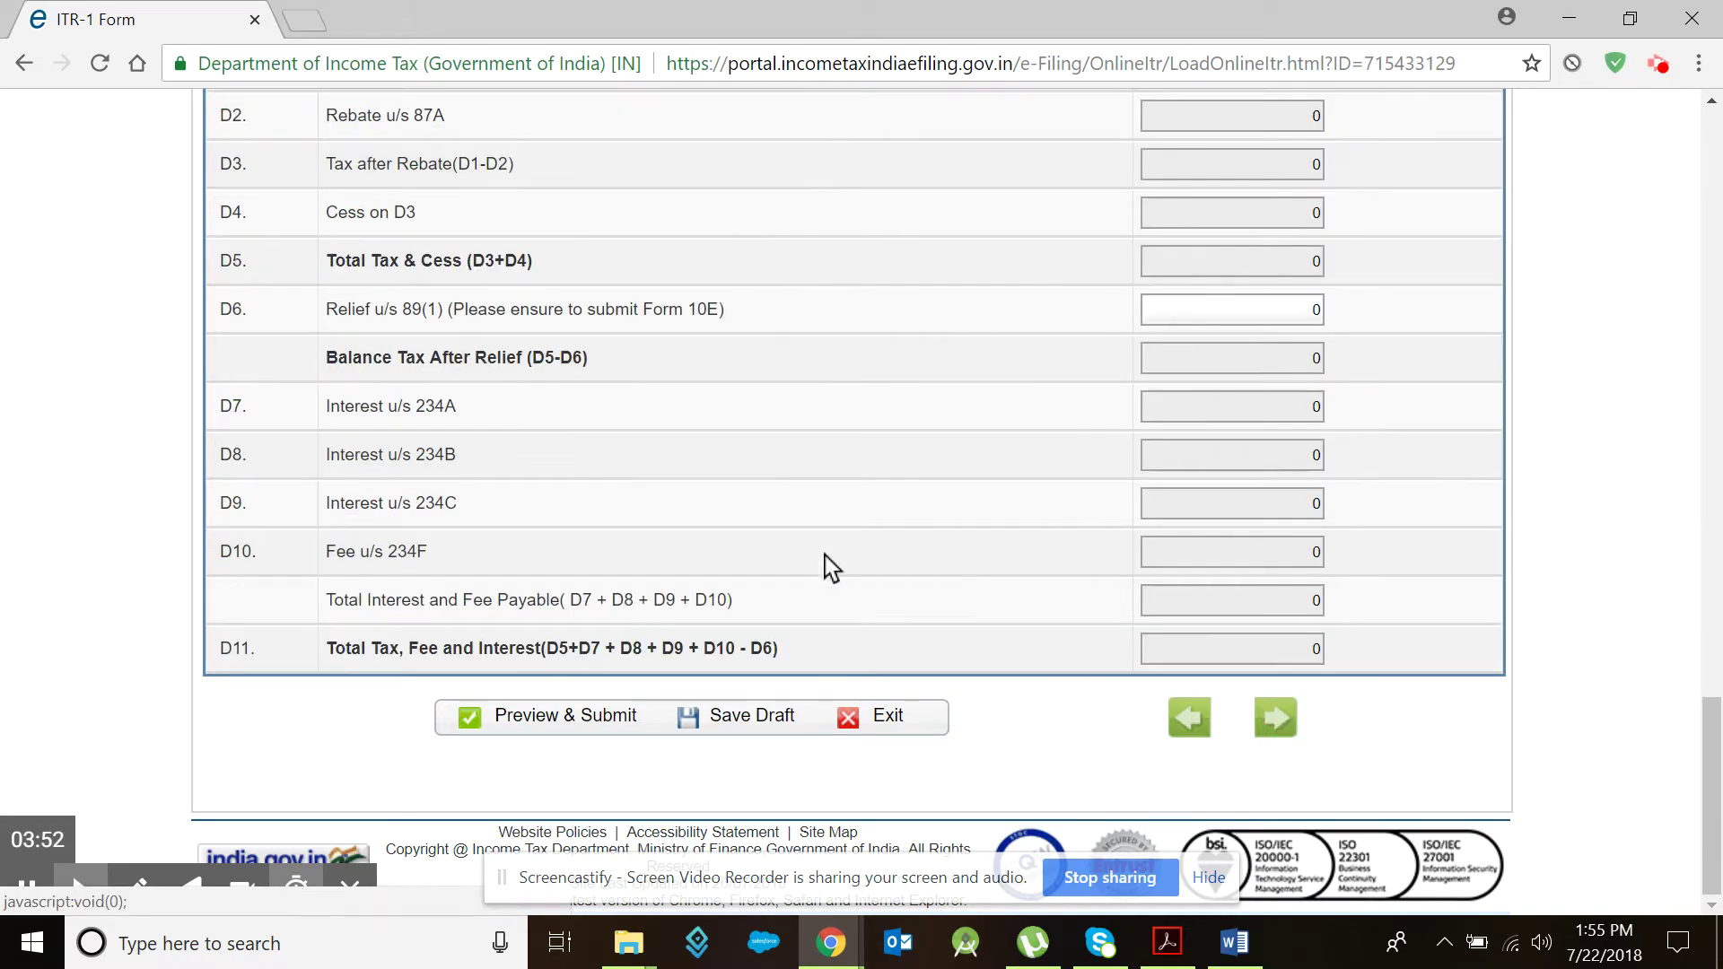
Step: Select the Salary (i) field and bring up the Form 16 salary breakdown showing 920680.00
scroll(835, 556, "up", 4)
scroll(844, 549, "up", 15)
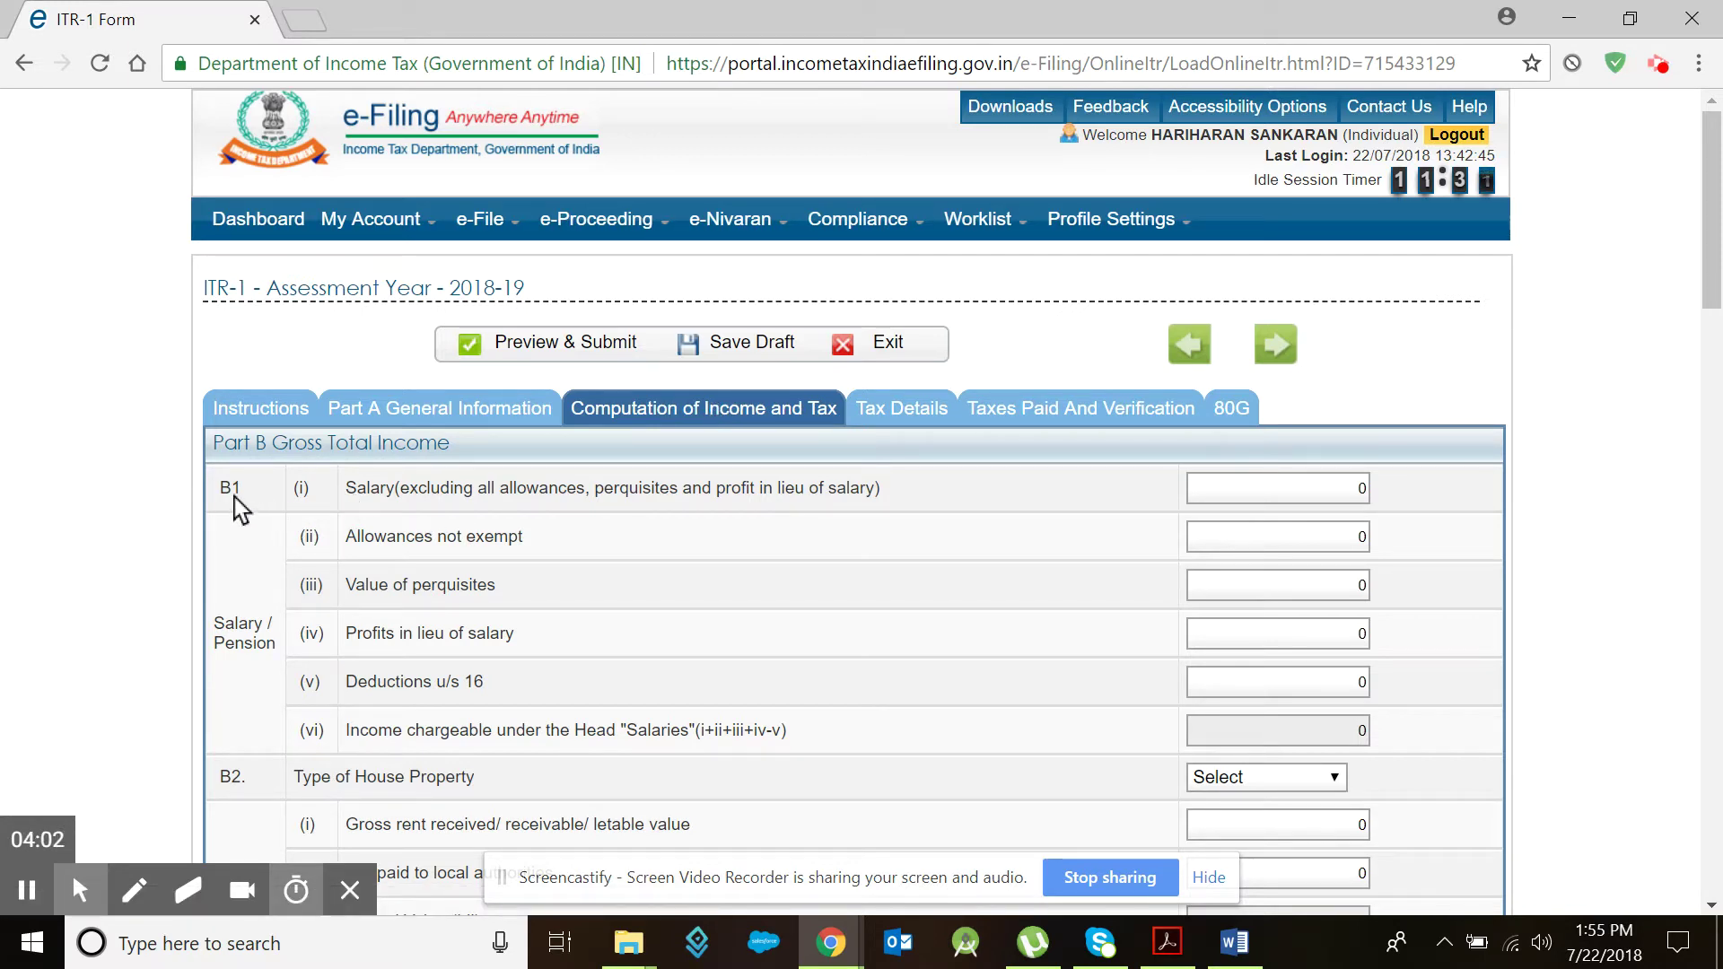
left_click(1349, 485)
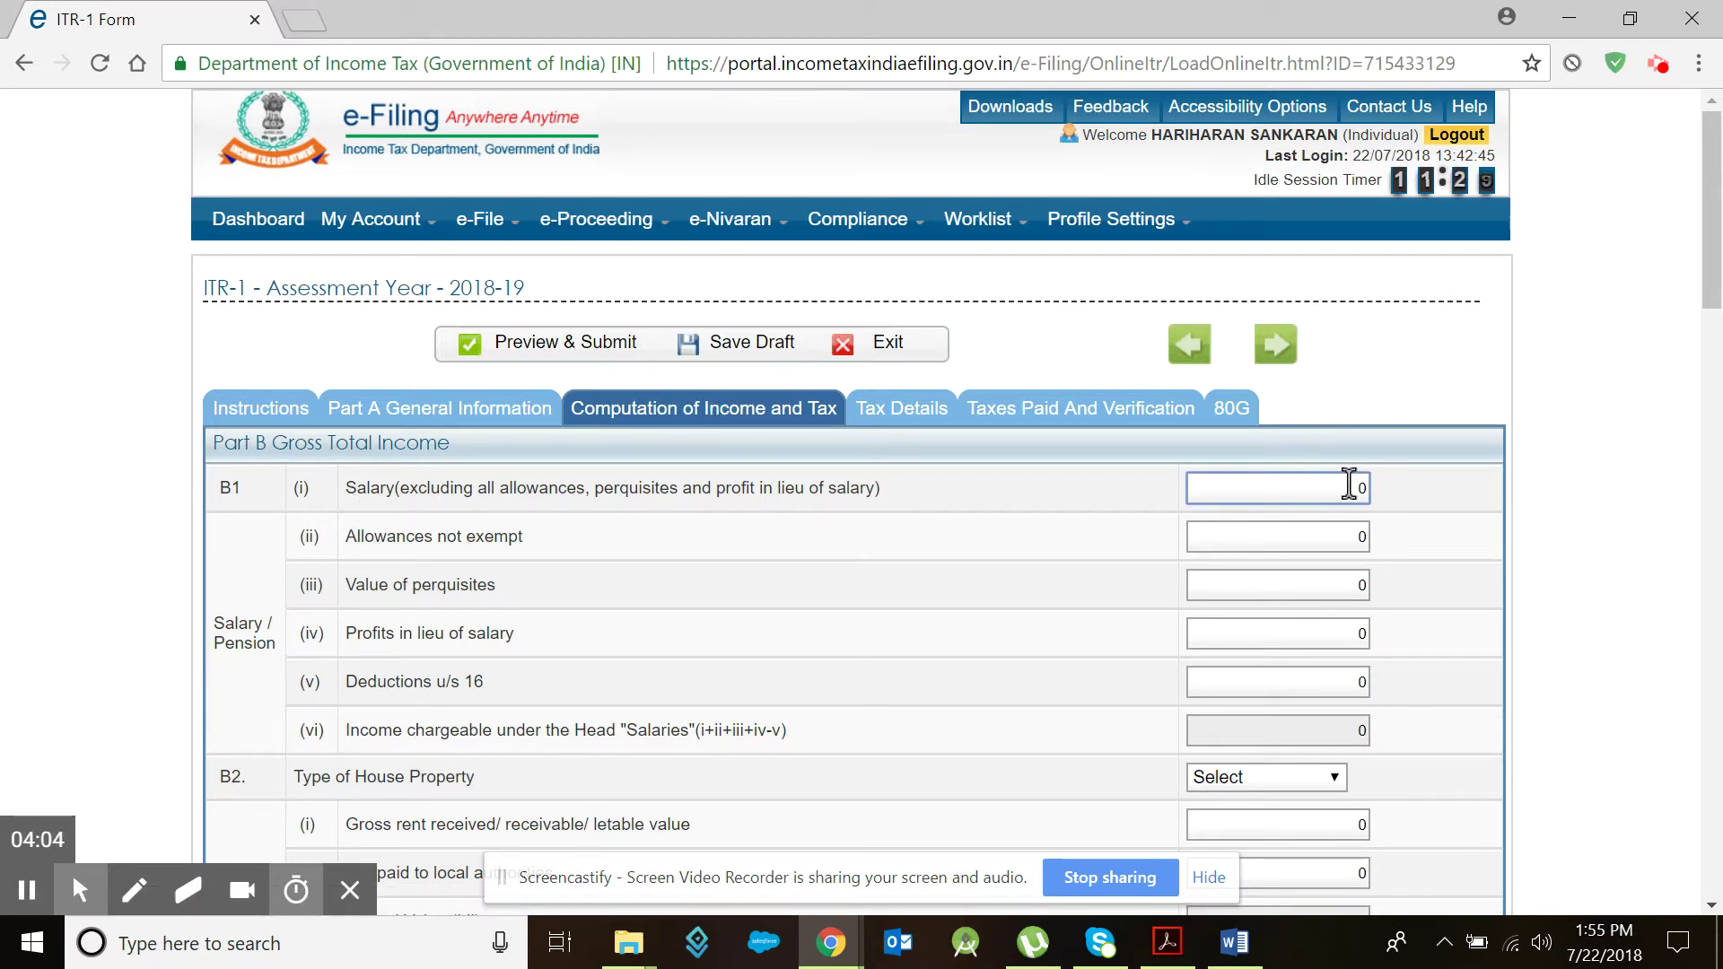
left_click(1177, 953)
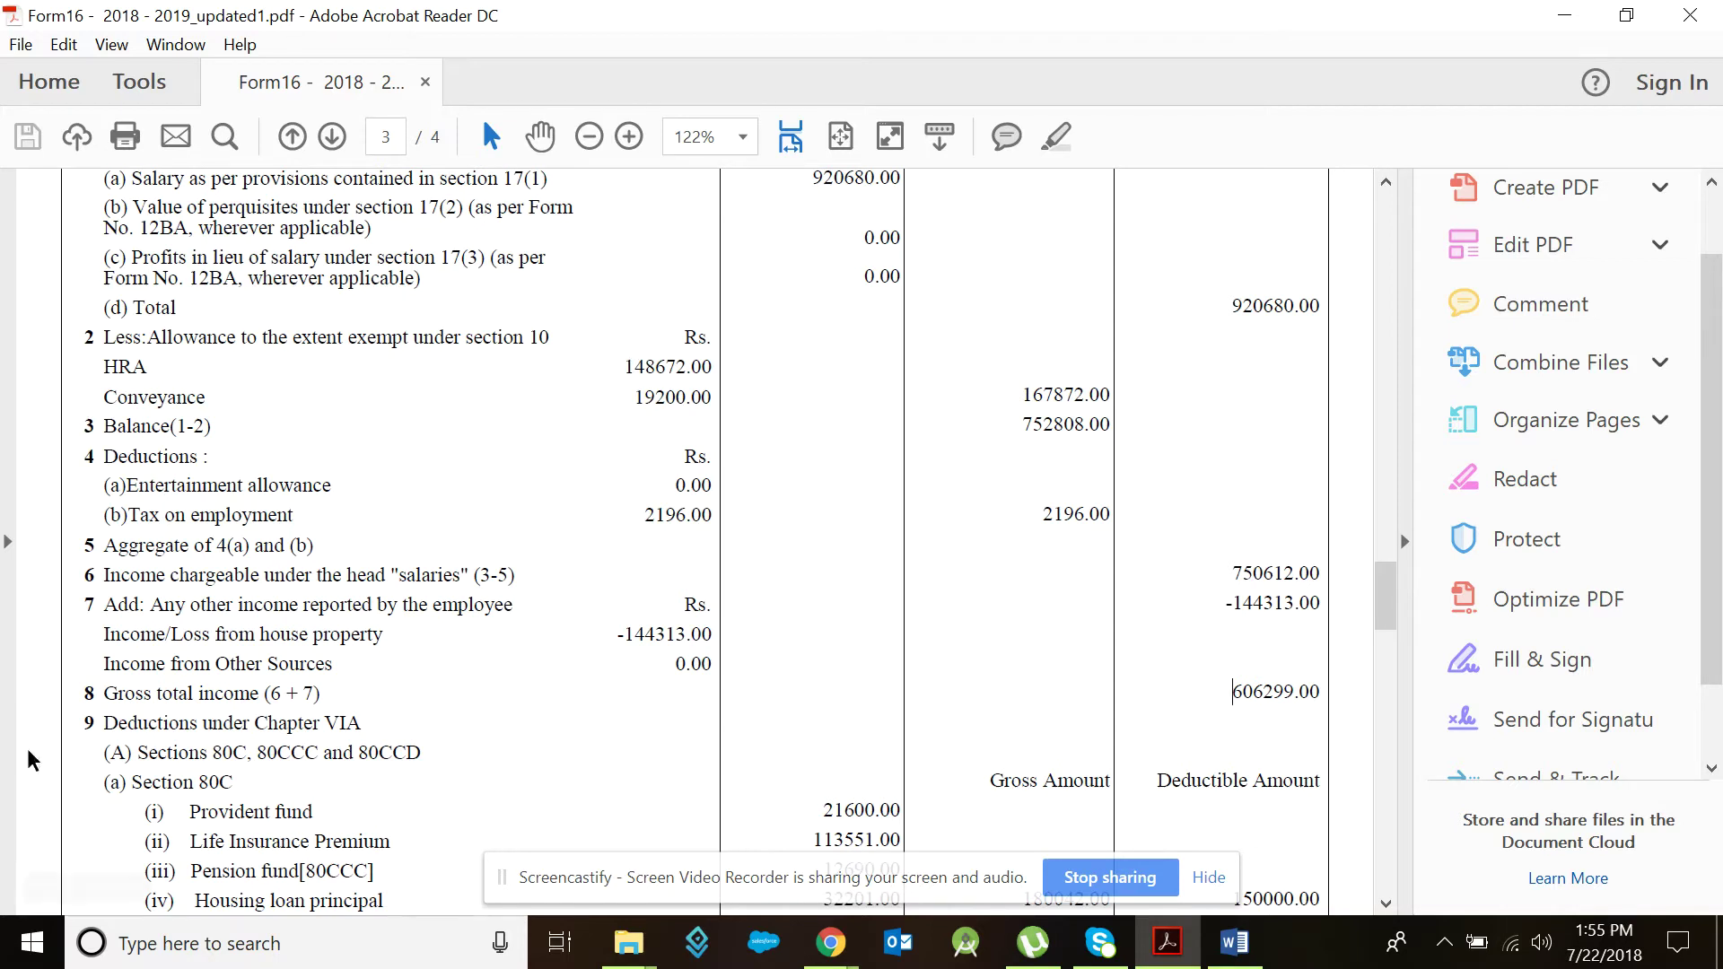
Step: Highlight Form 16's row 8 gross total income (606299.00), then return to the ITR-1 form
left_click_drag(85, 692, 322, 693)
left_click(322, 693)
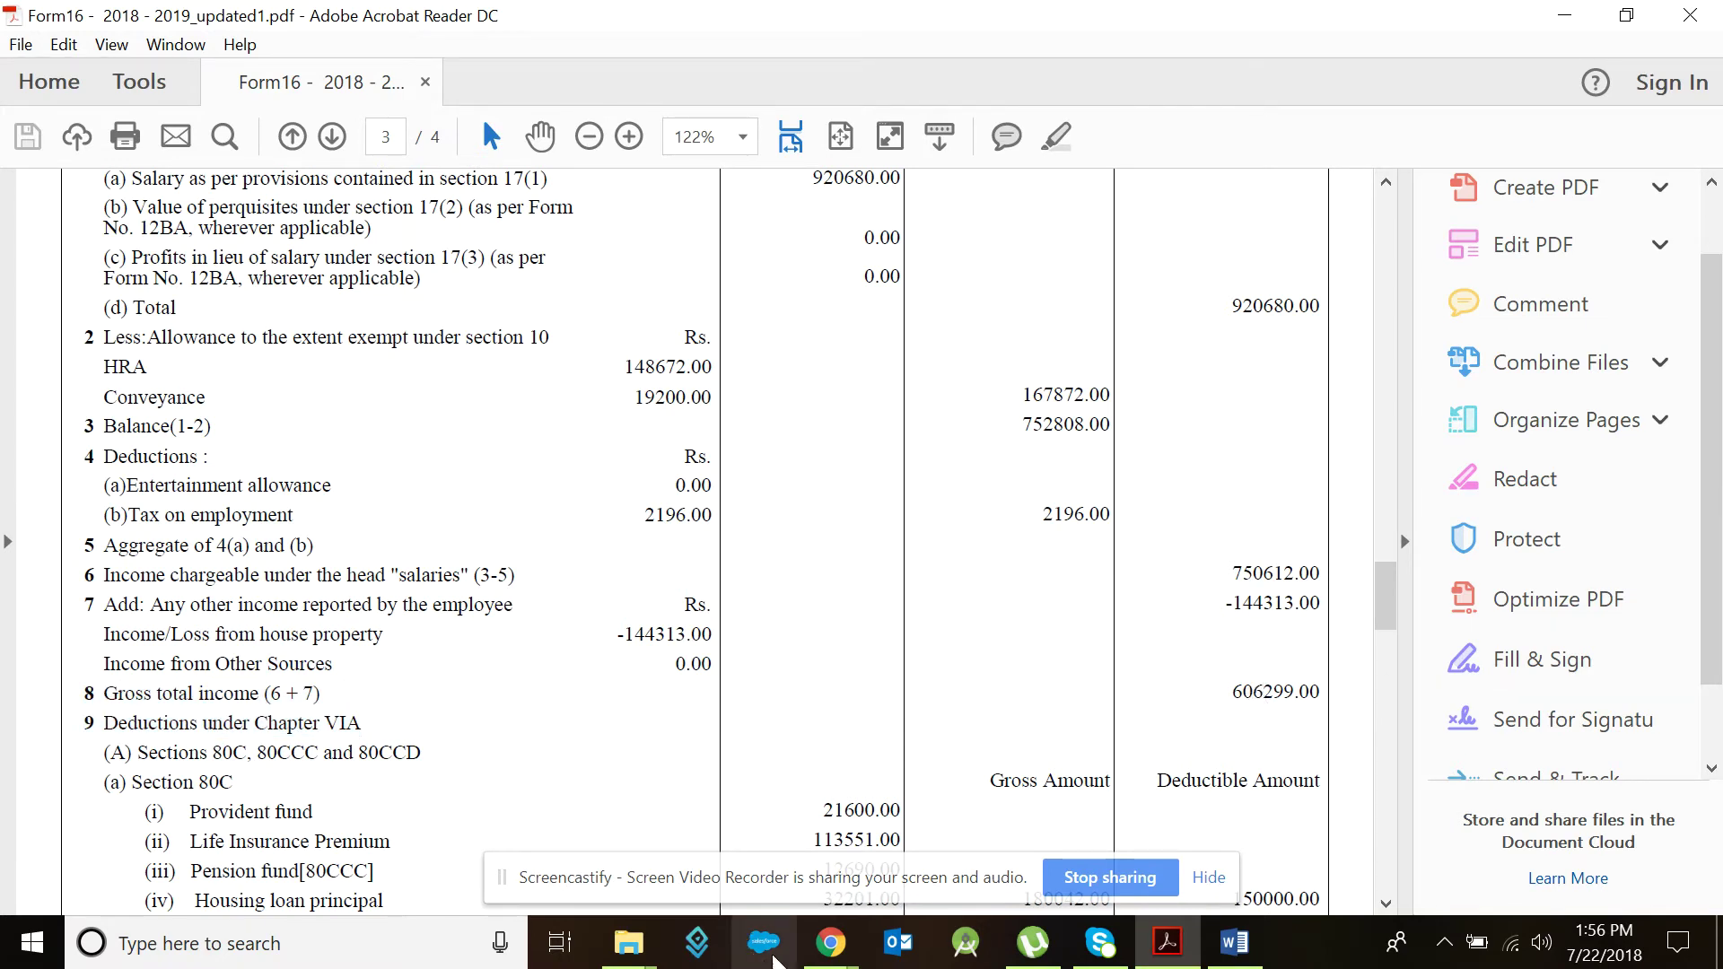
mouse_move(837, 950)
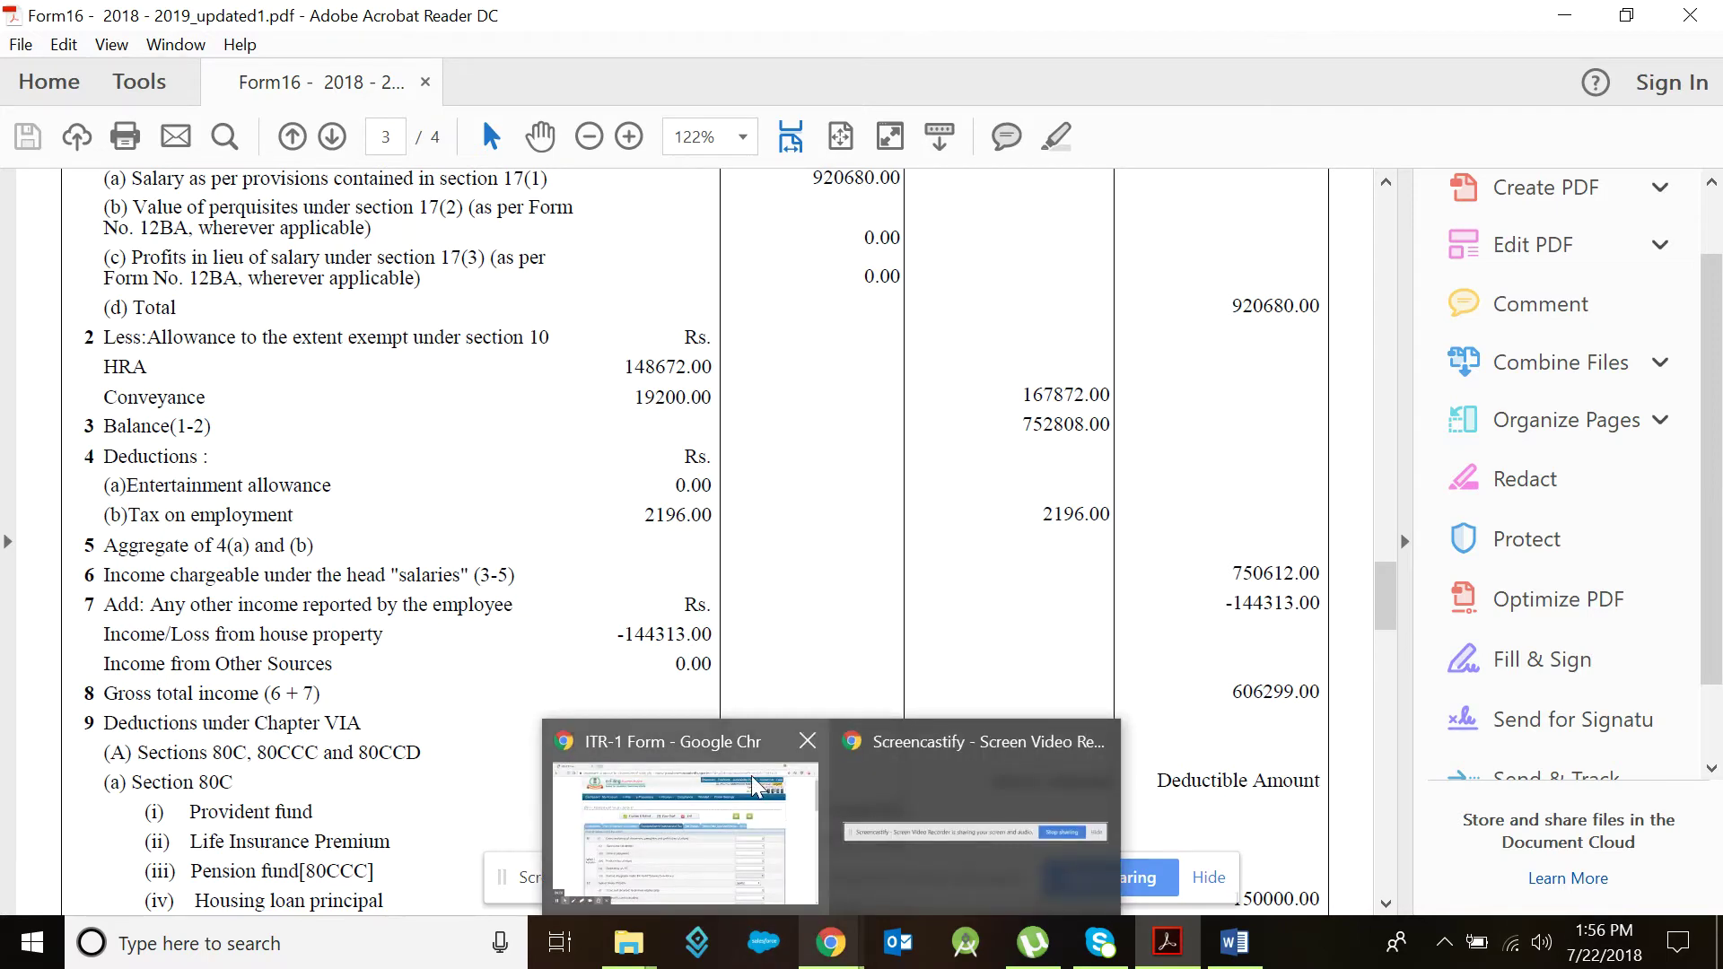
left_click(682, 830)
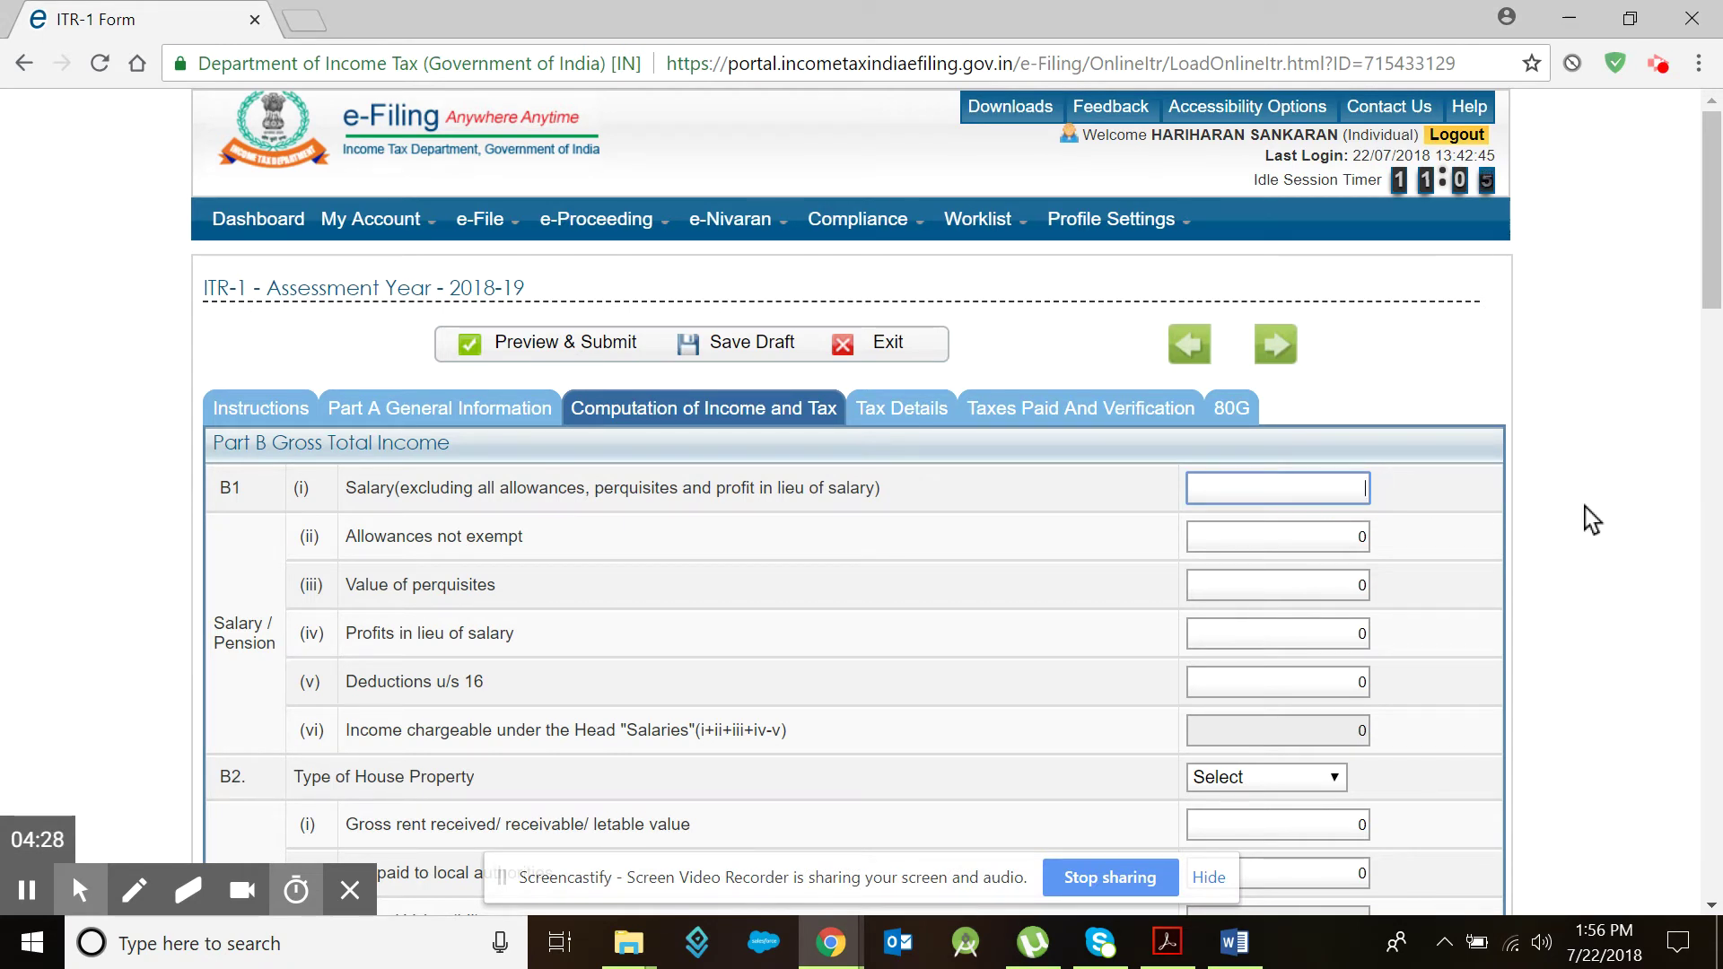
Step: Enter 606299 as Salary (i) and clear the 0 from the 80C deduction amount
type("606299")
key("Tab")
key("Tab")
key("Tab")
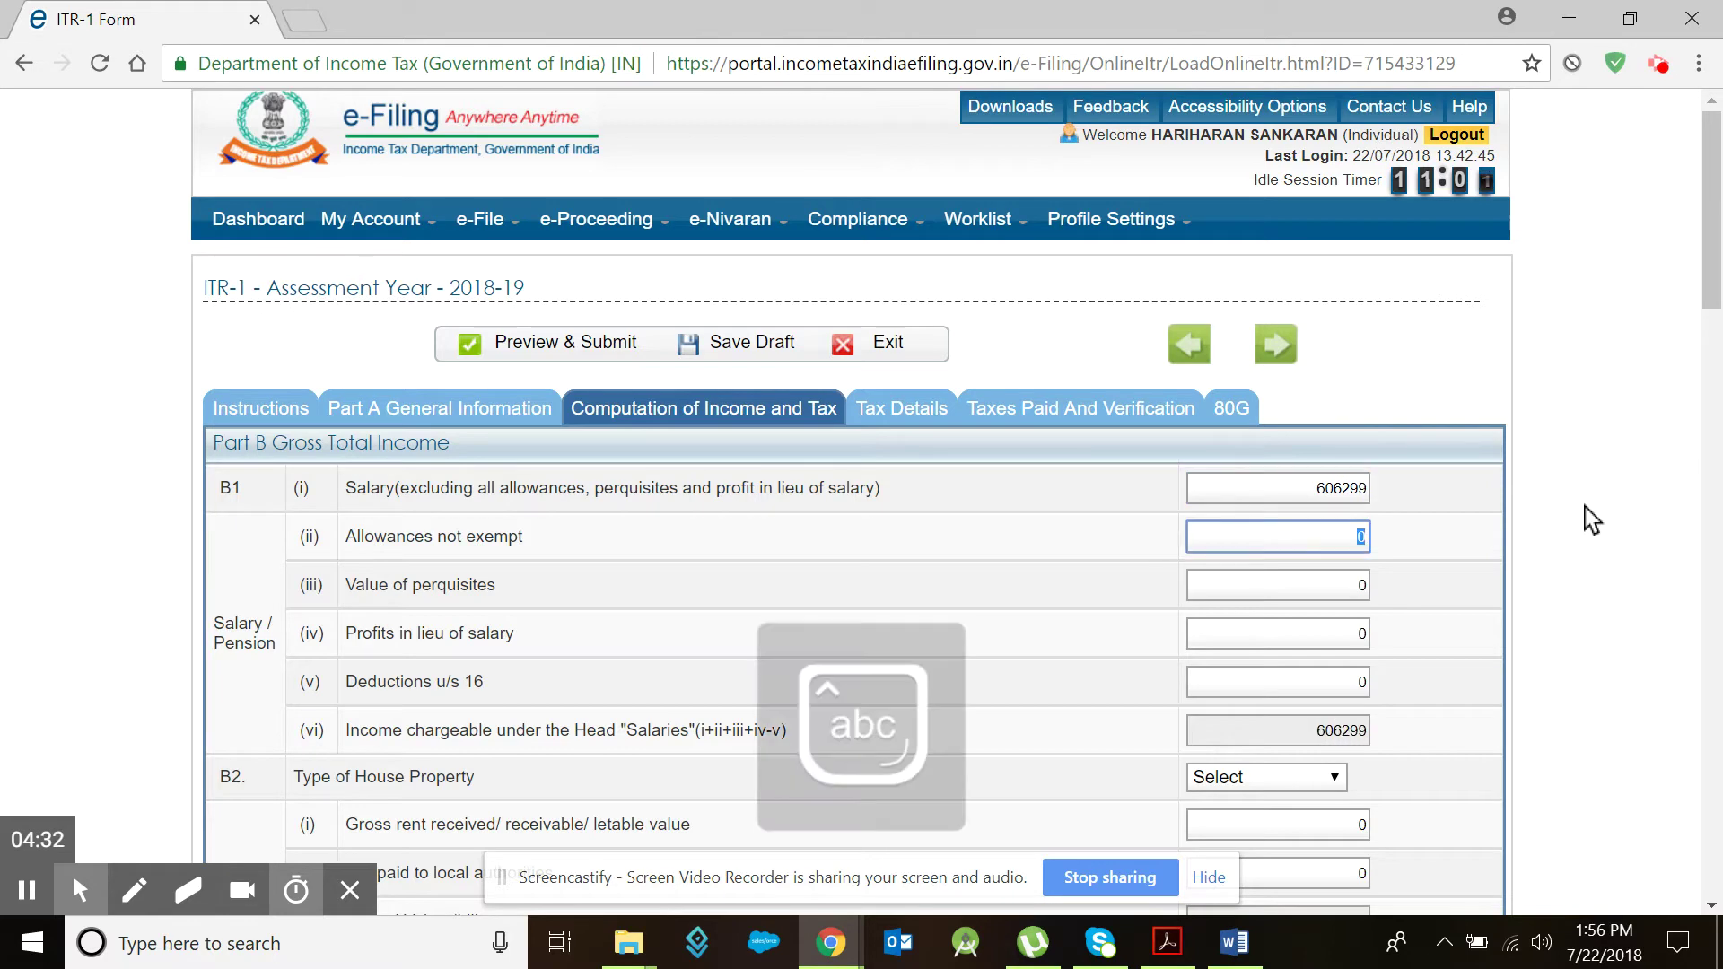
key("Tab")
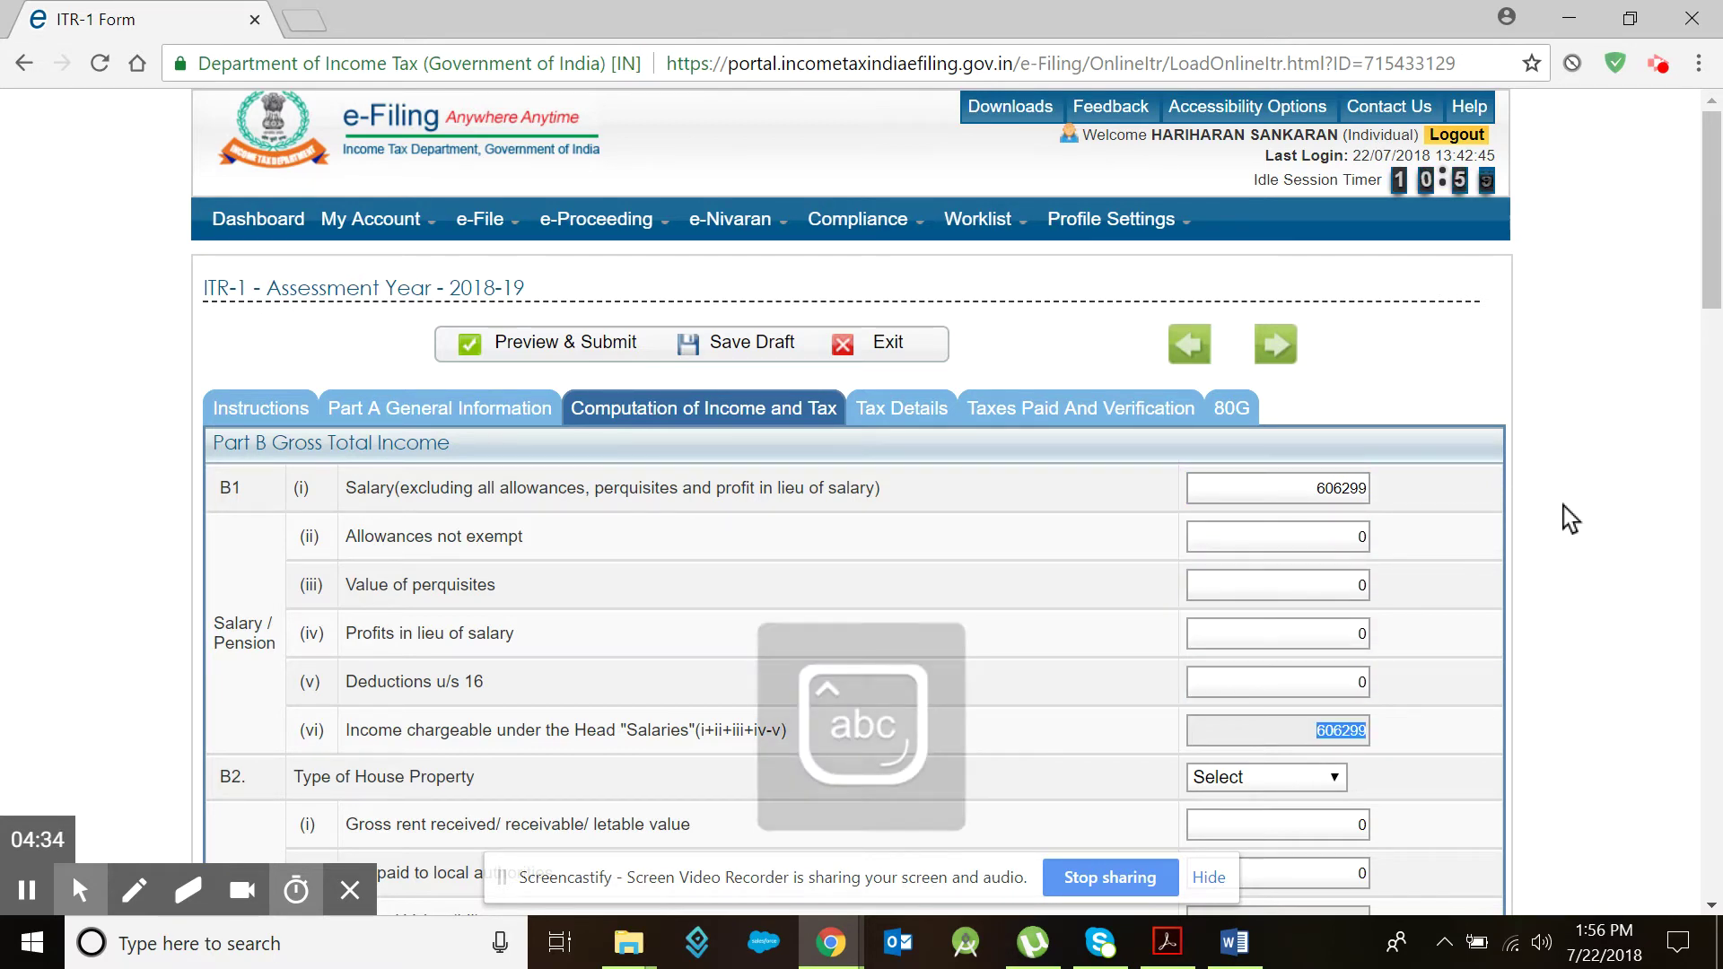
scroll(1466, 540, "down", 8)
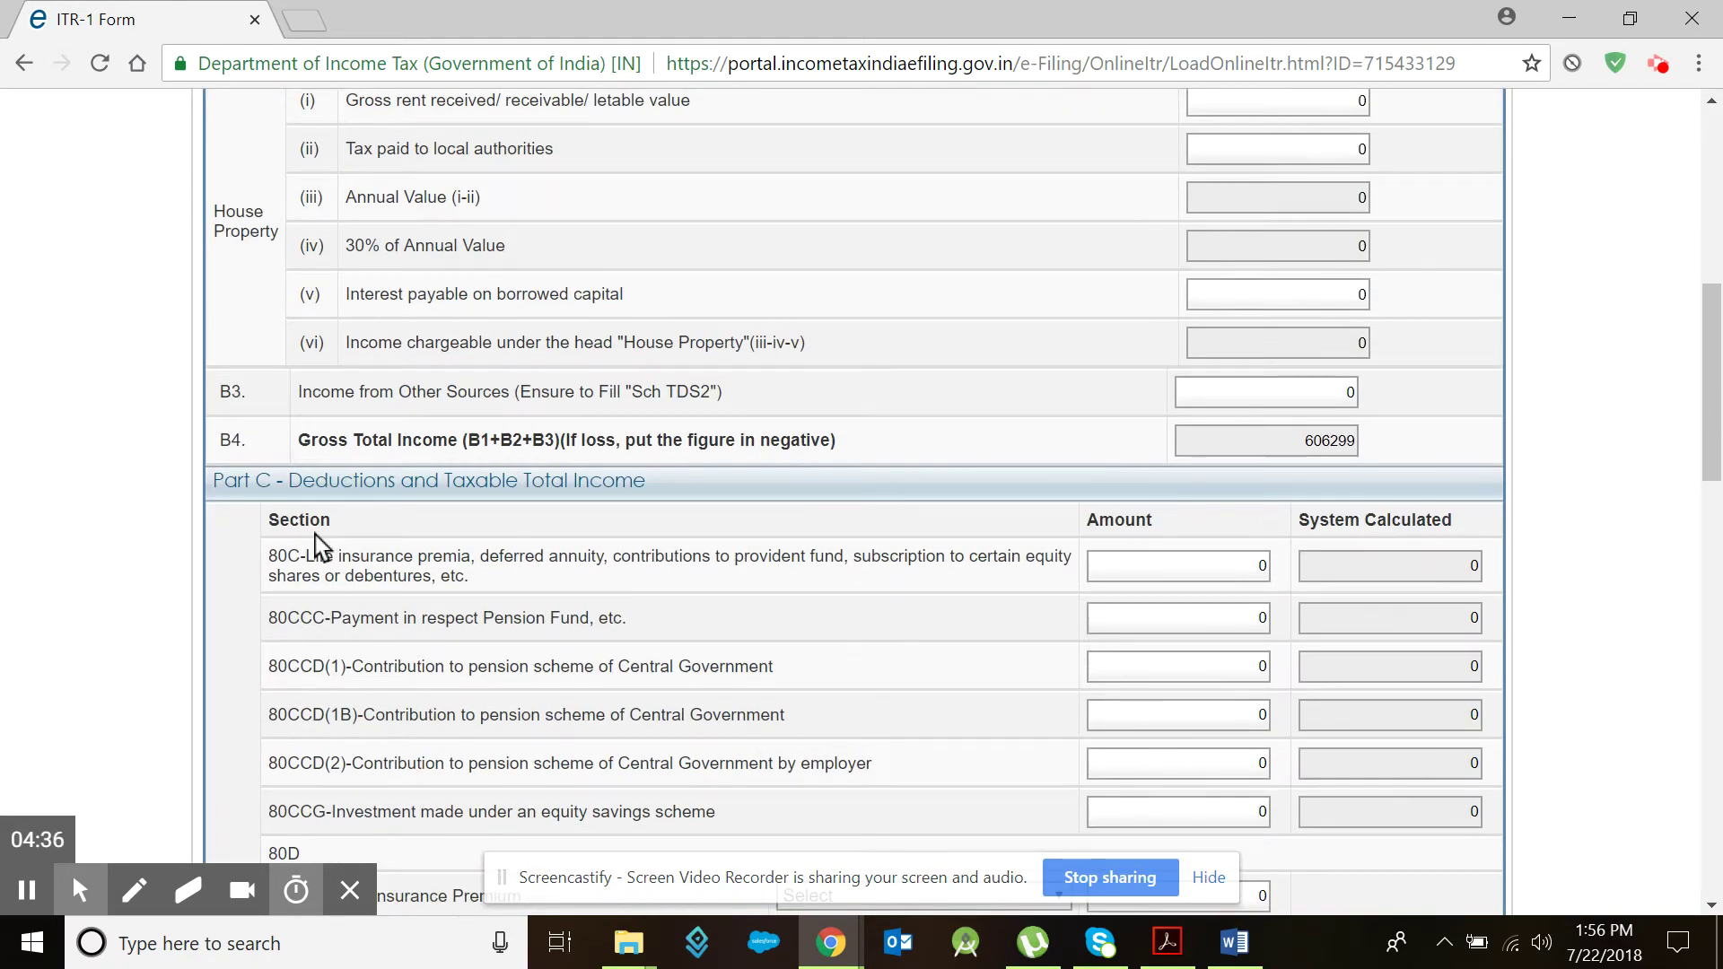
left_click(1252, 566)
key("BackSpace")
Step: Claim 150000 as the 80C deduction amount
type("150000")
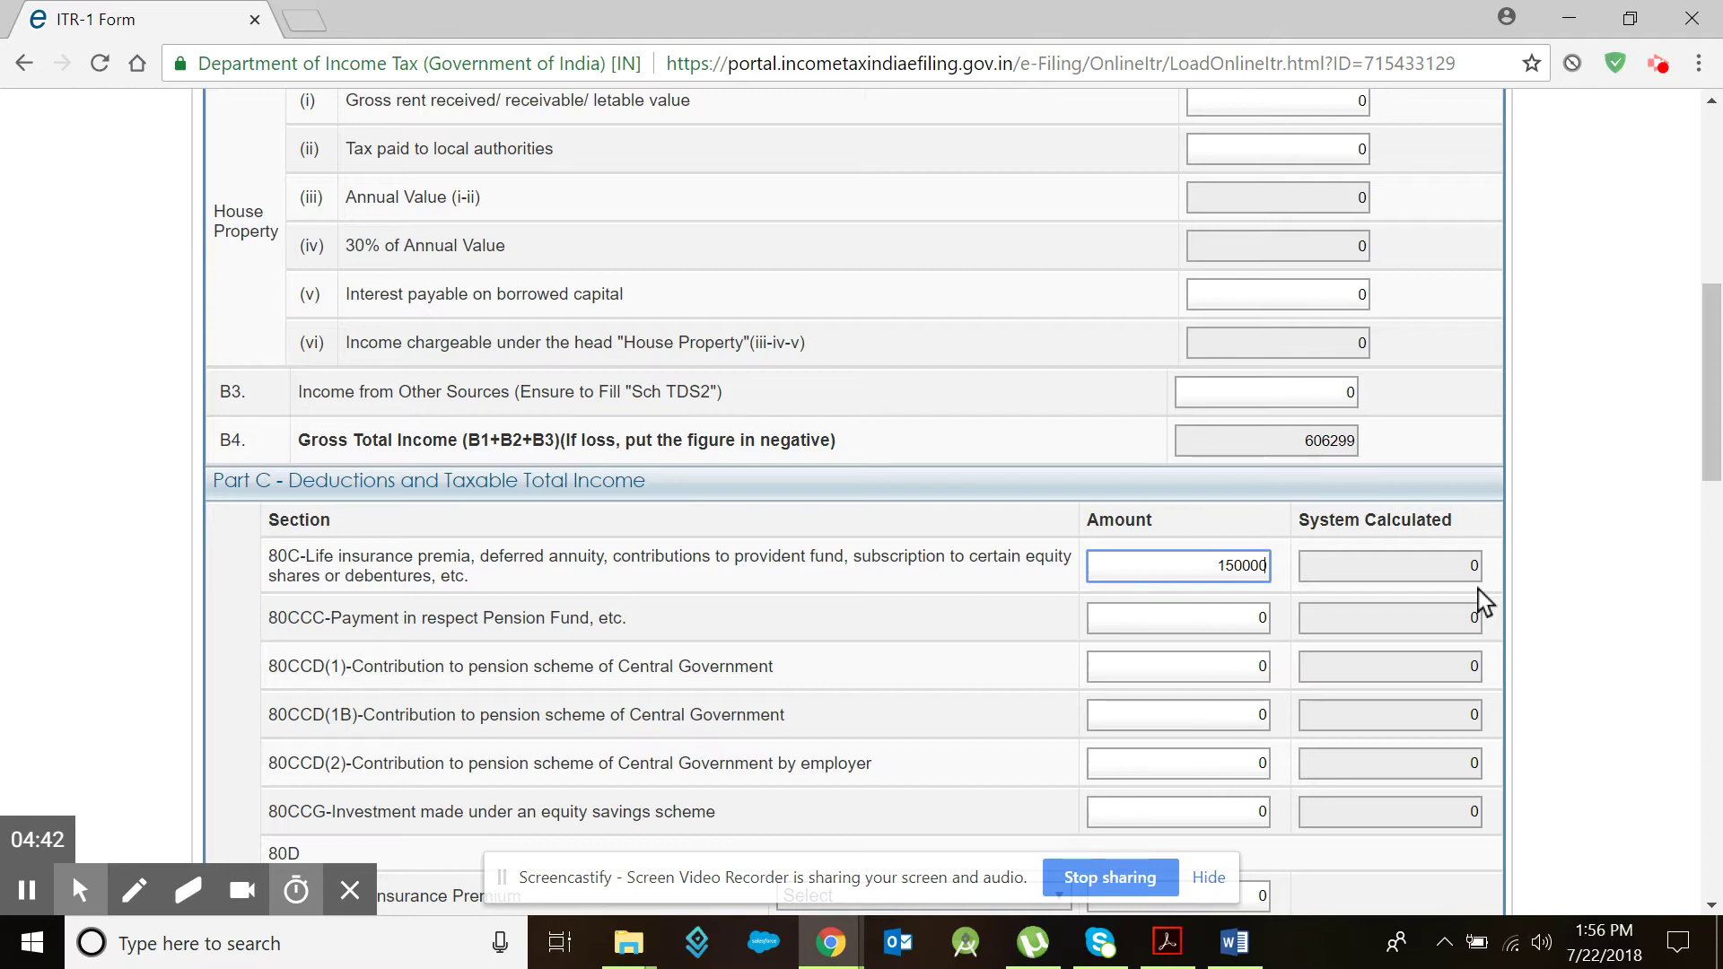
key("Tab")
key("Tab")
key("Tab")
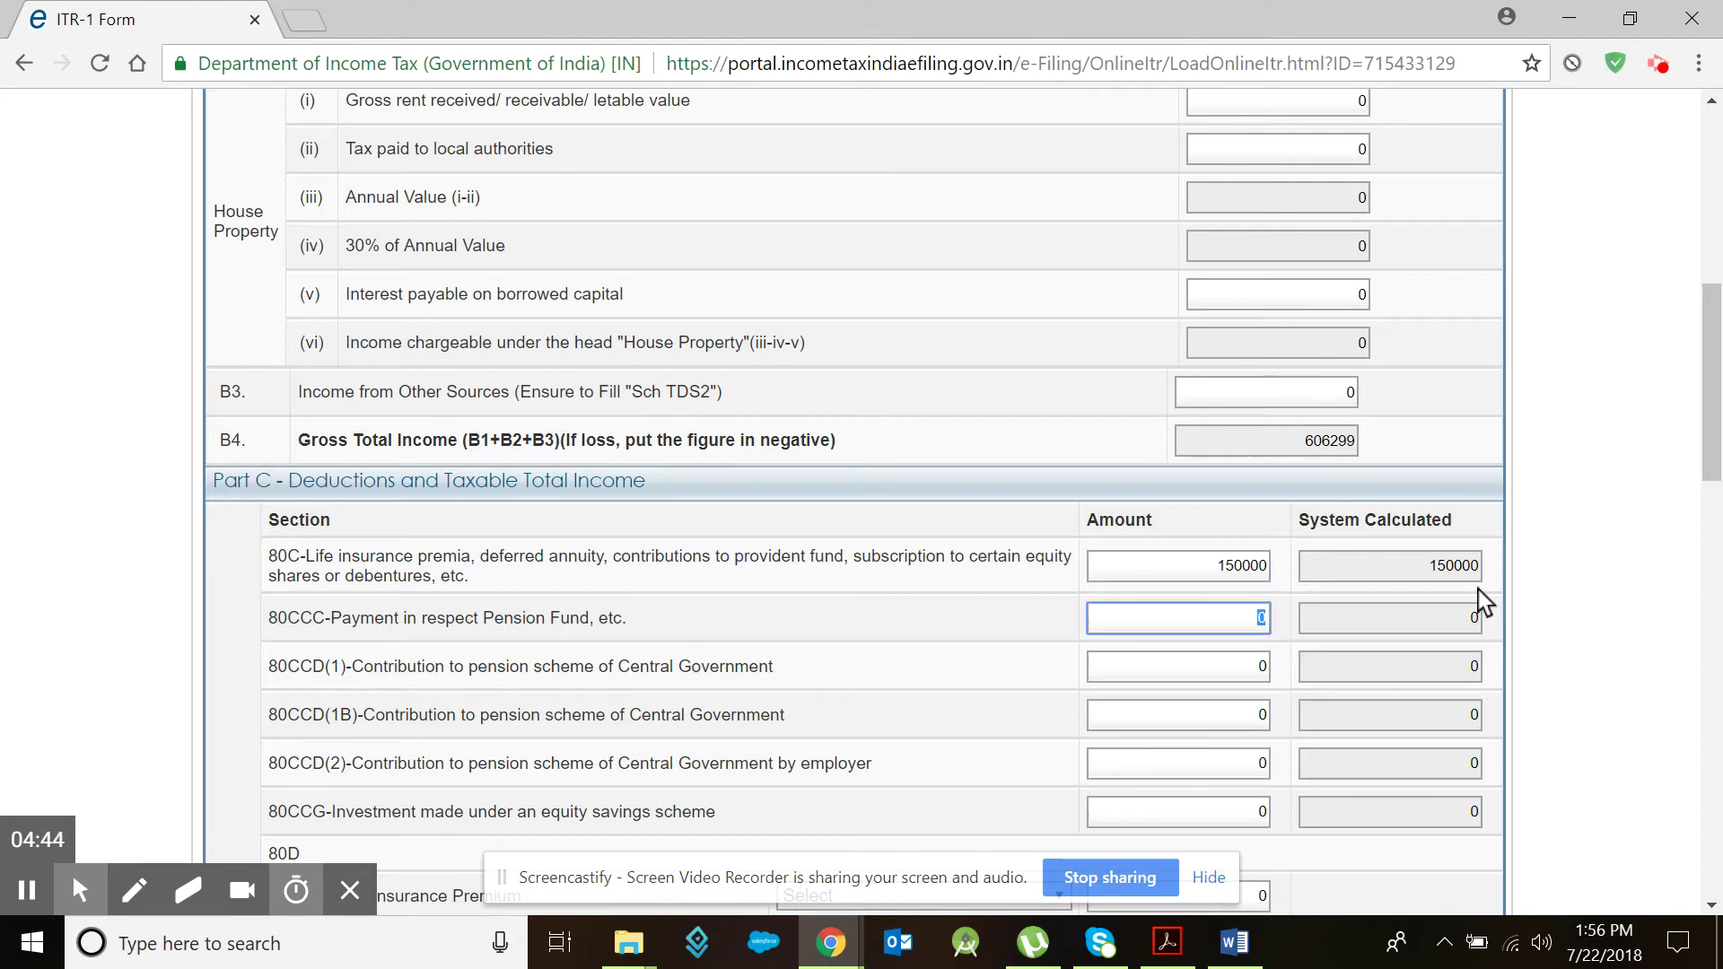
key("Tab")
key("Tab")
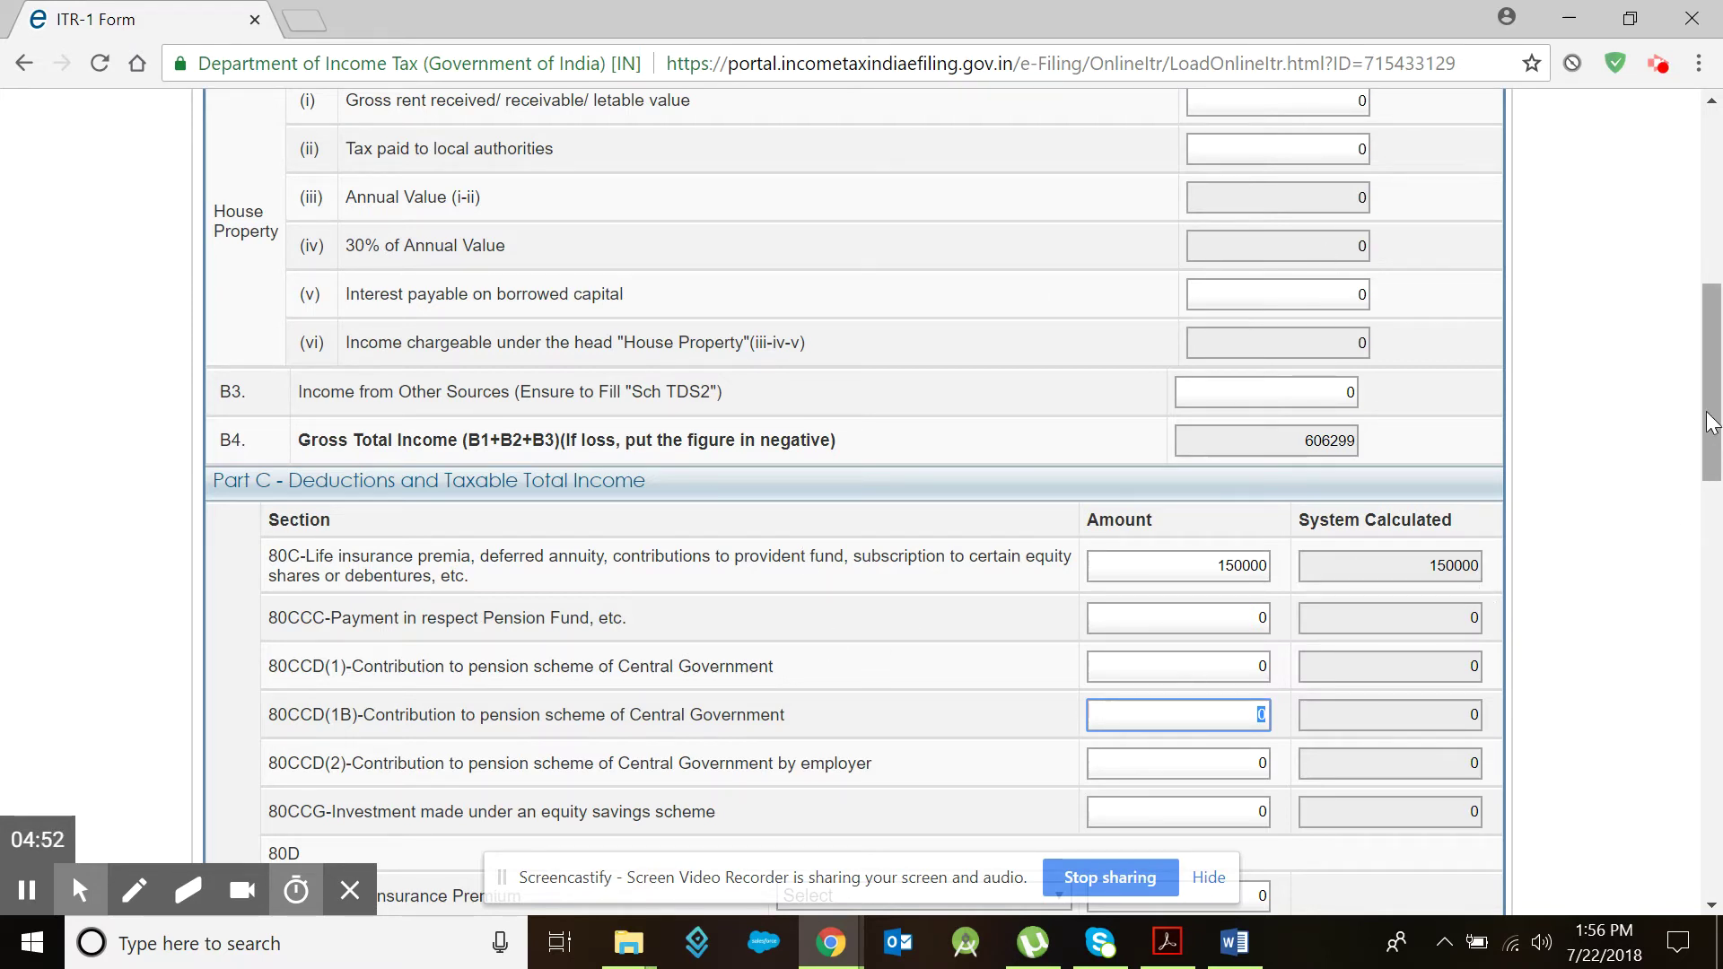
left_click_drag(1712, 421, 1714, 550)
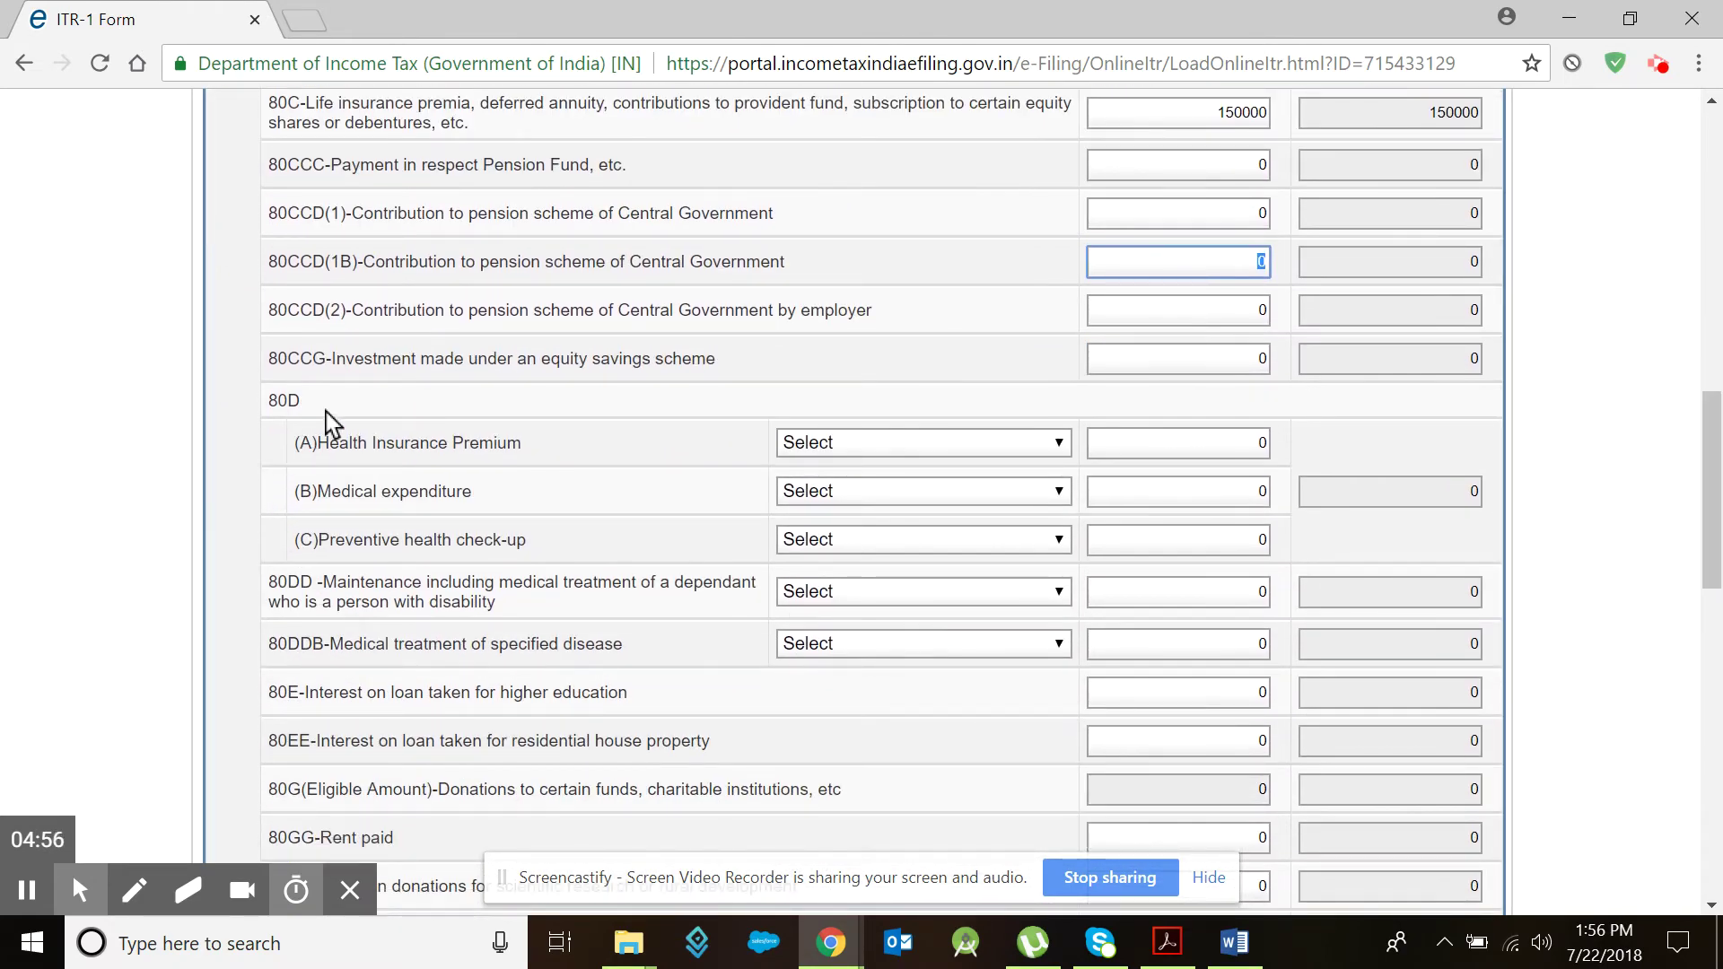
Step: Claim a 25000 Self and Family health insurance premium under 80D, bringing tax payable to 9337
left_click(969, 460)
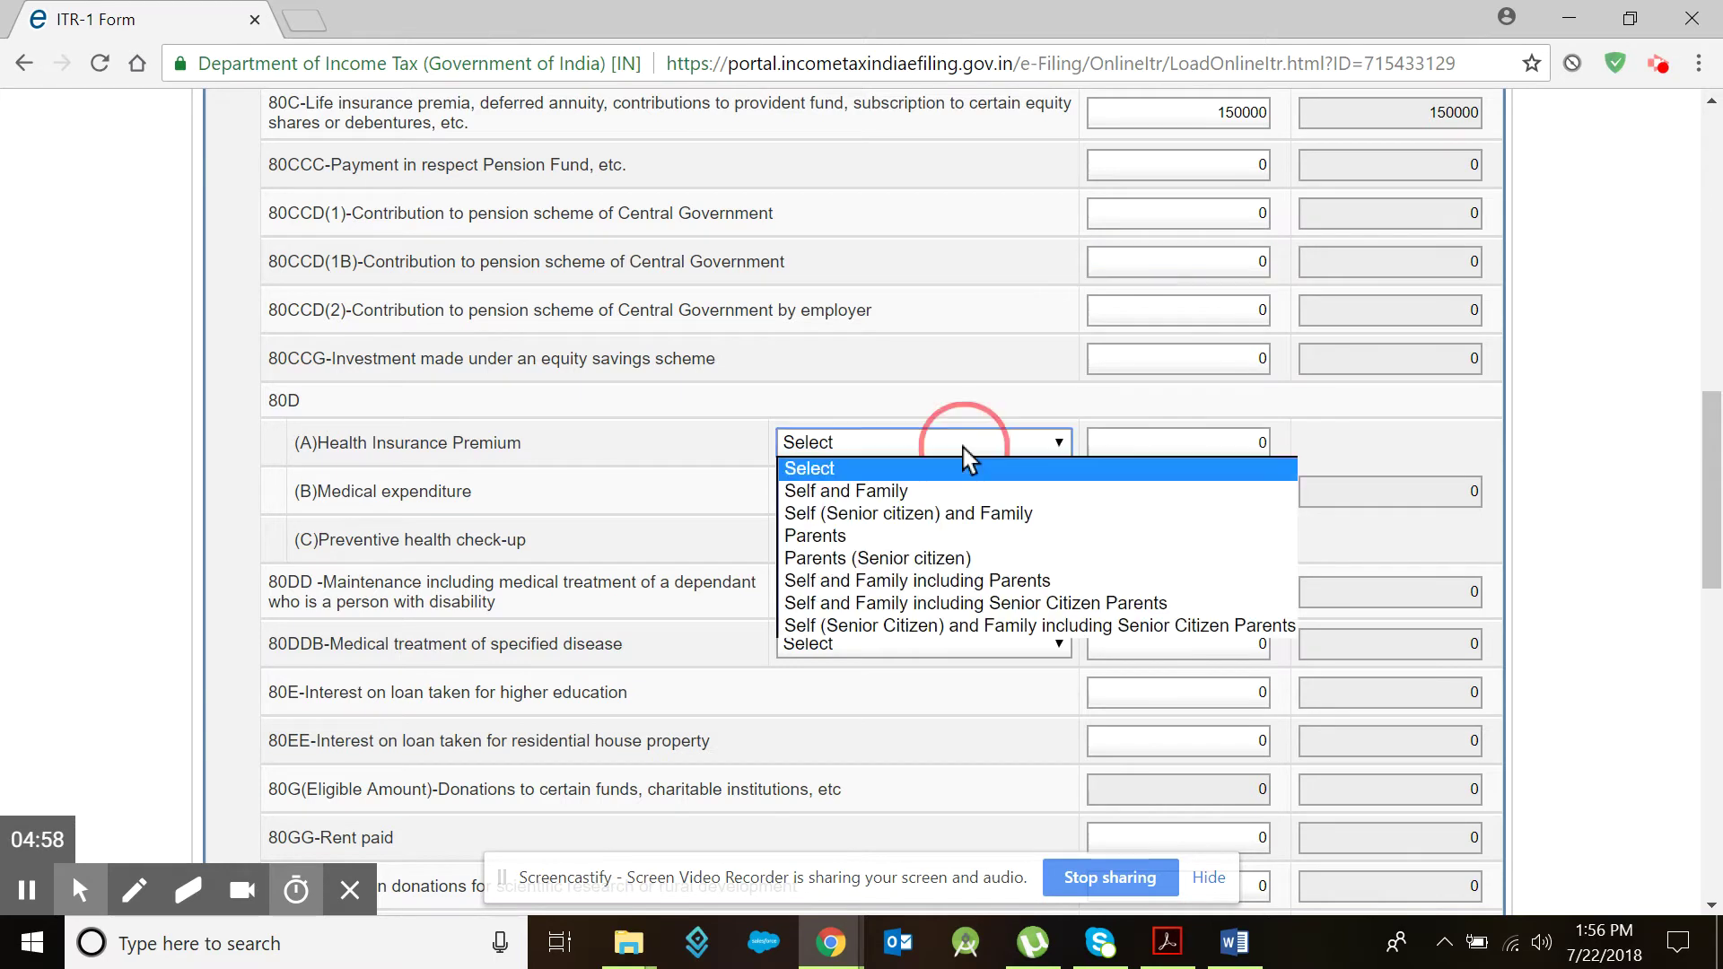
left_click(902, 494)
left_click(1161, 443)
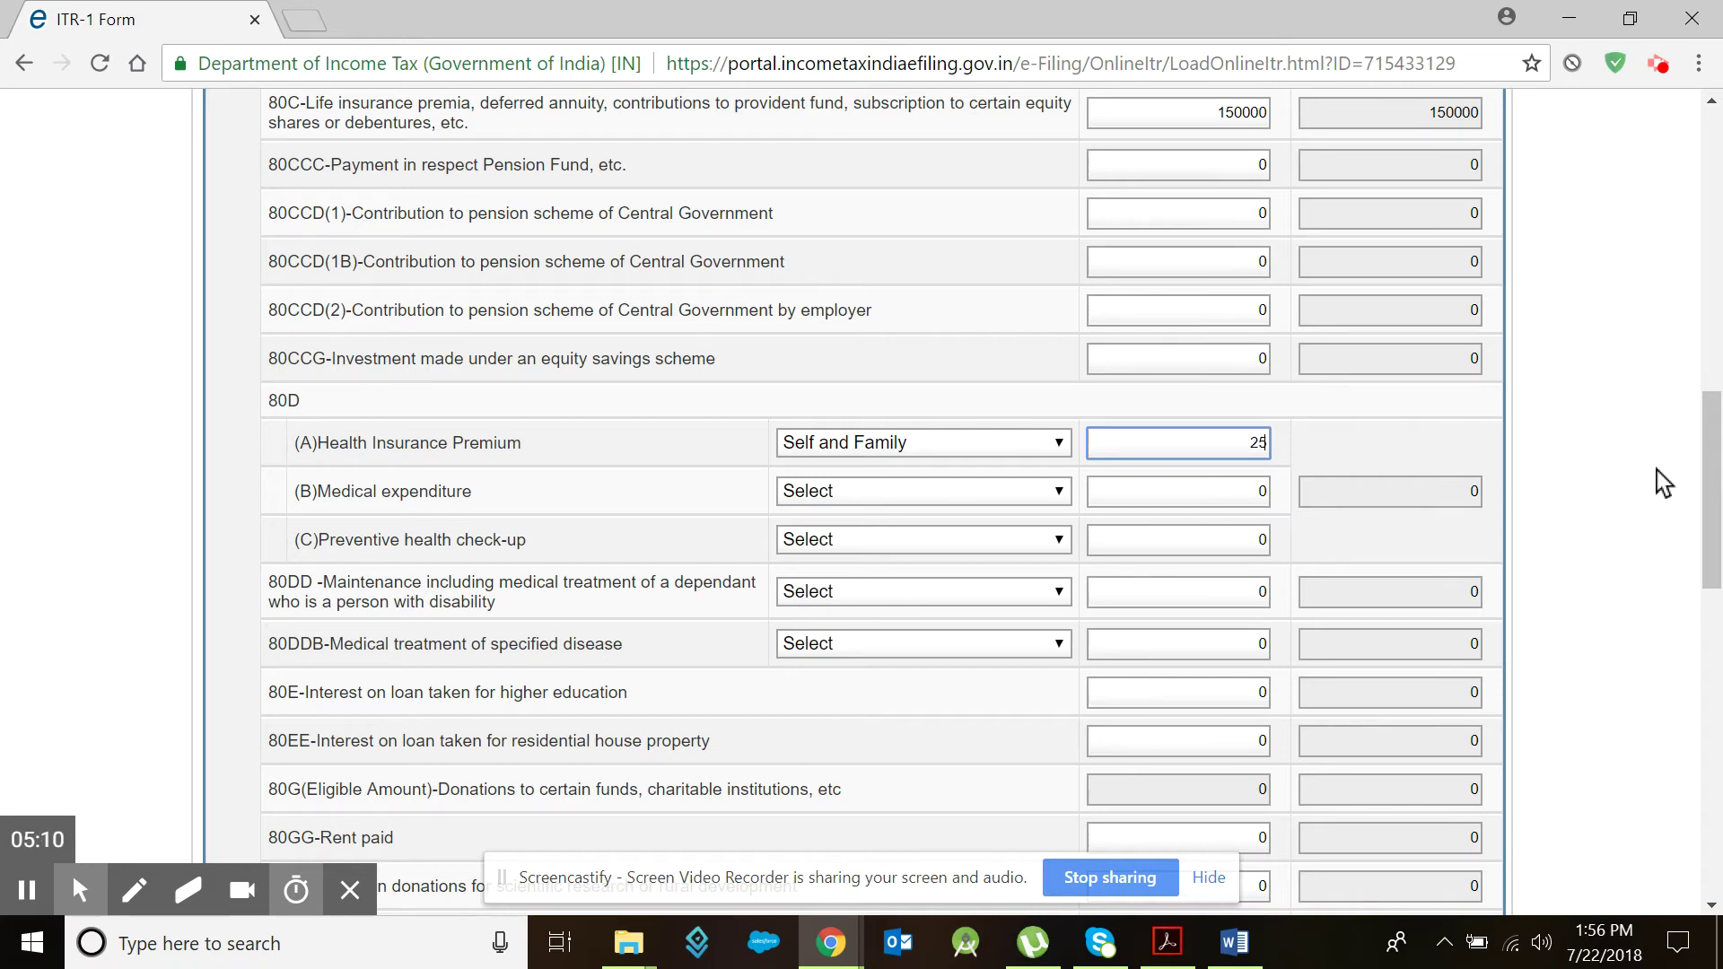
type("0")
key("Tab")
key("Tab")
key("Tab")
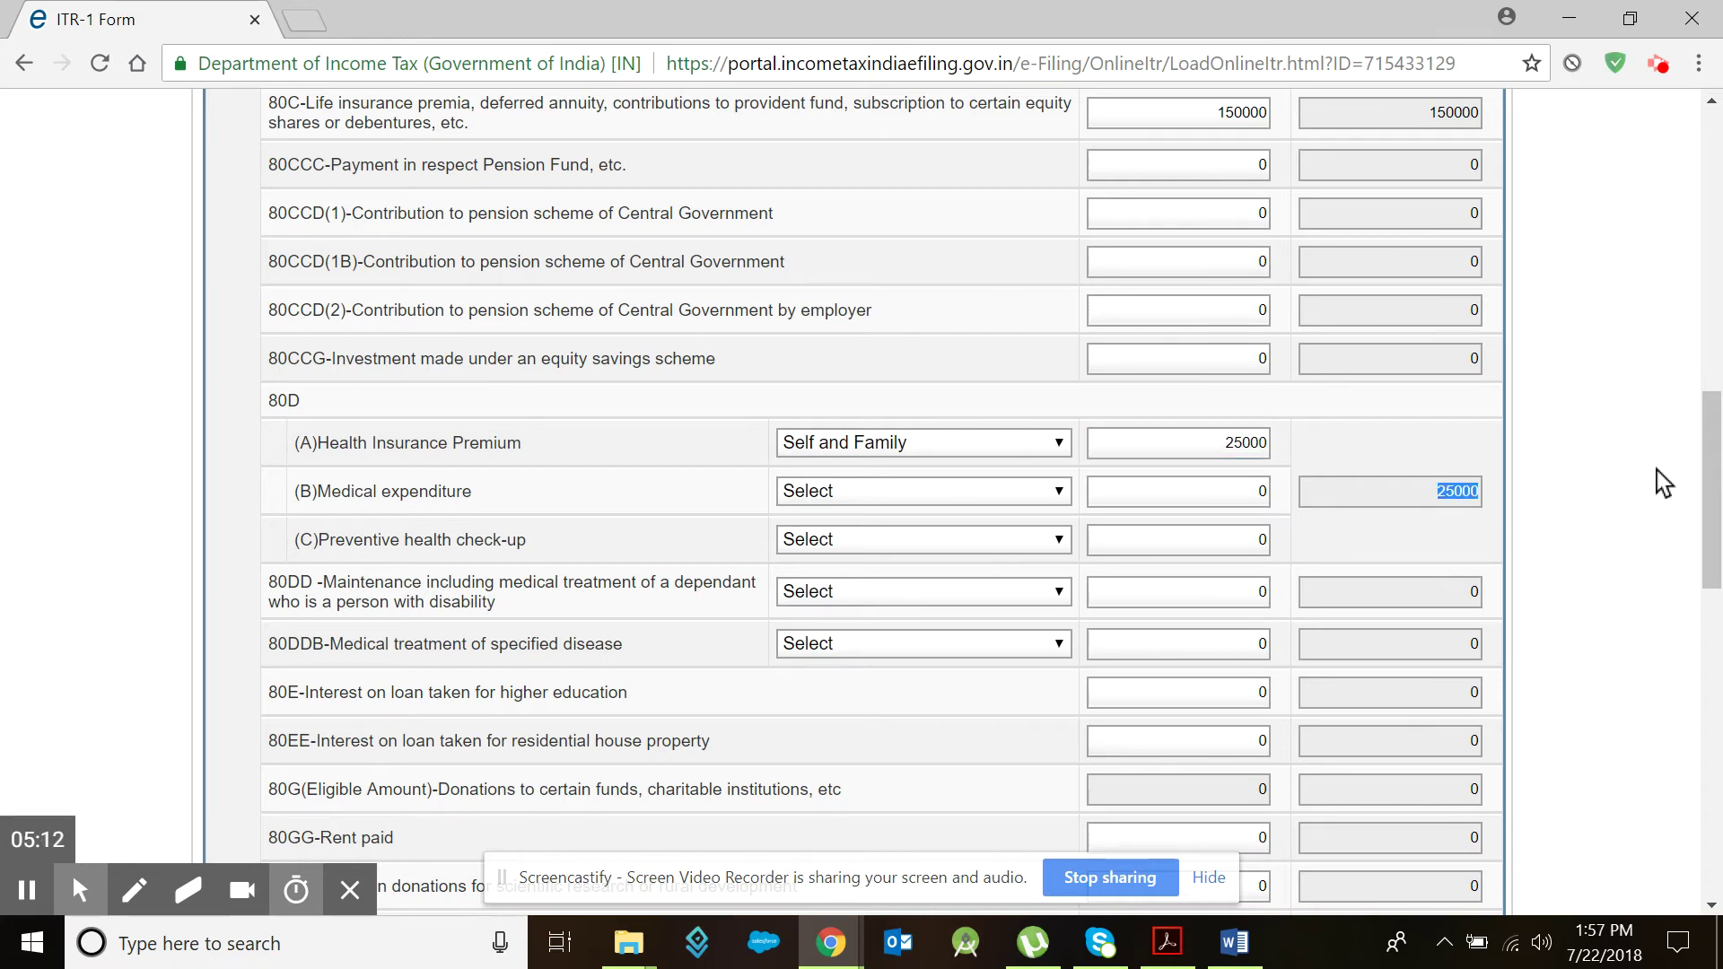
key("Tab")
key("Tab")
key("Tab")
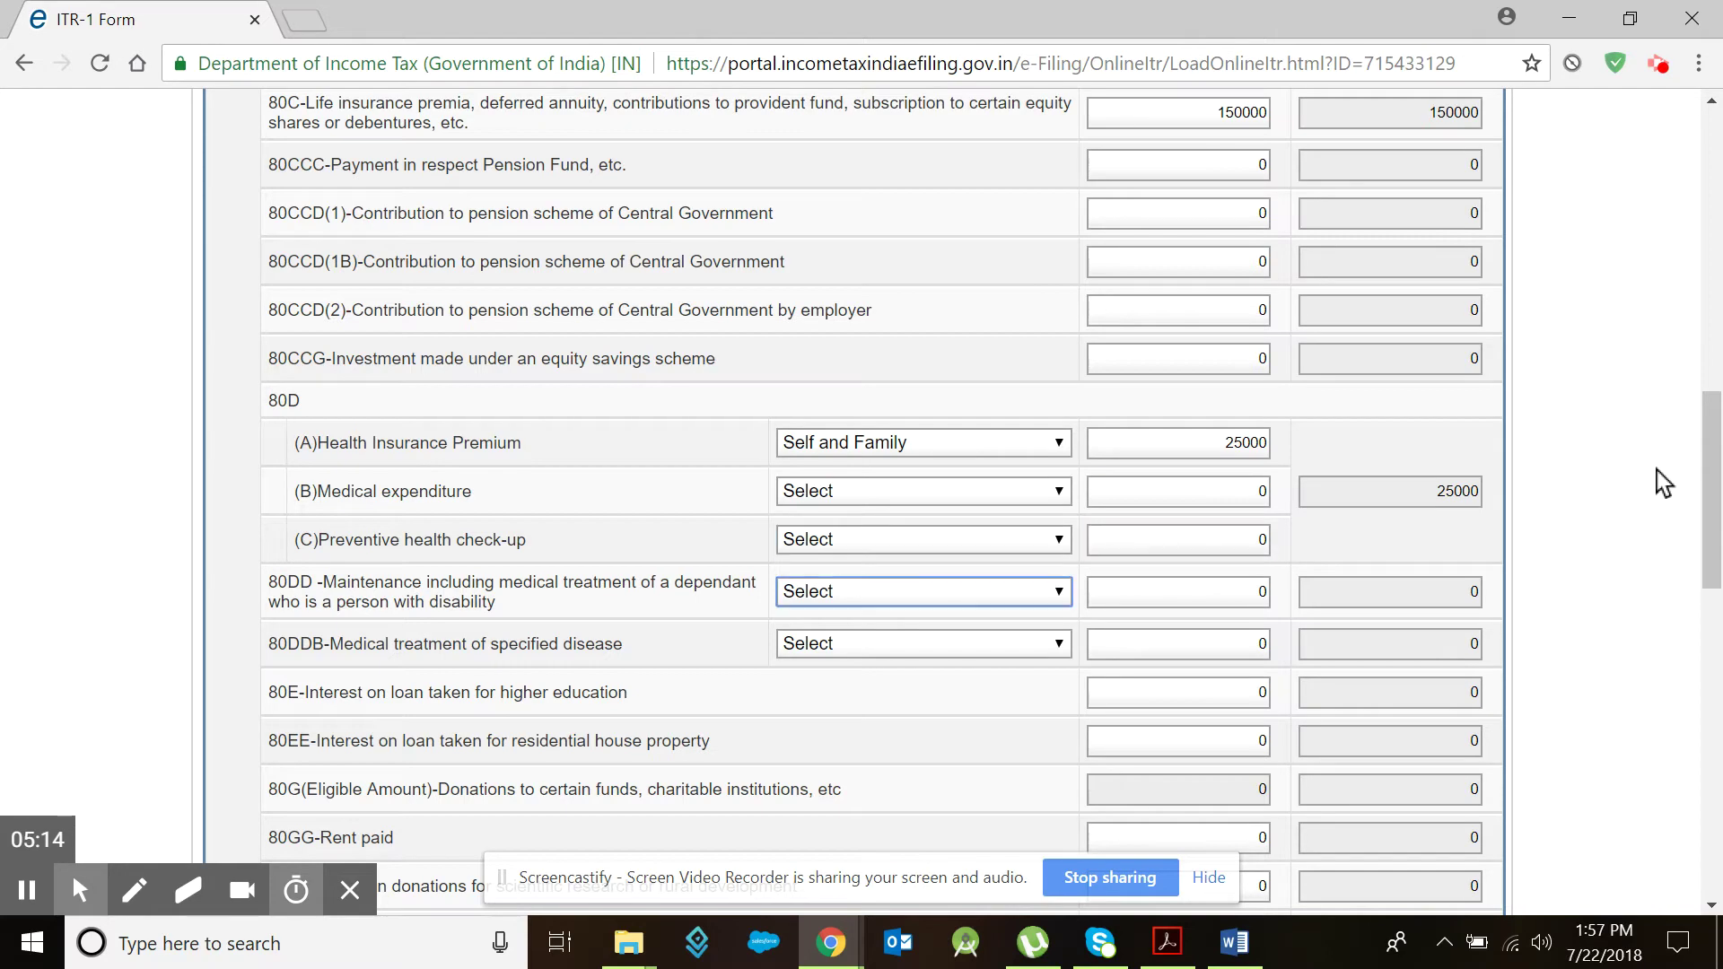
scroll(1312, 562, "down", 8)
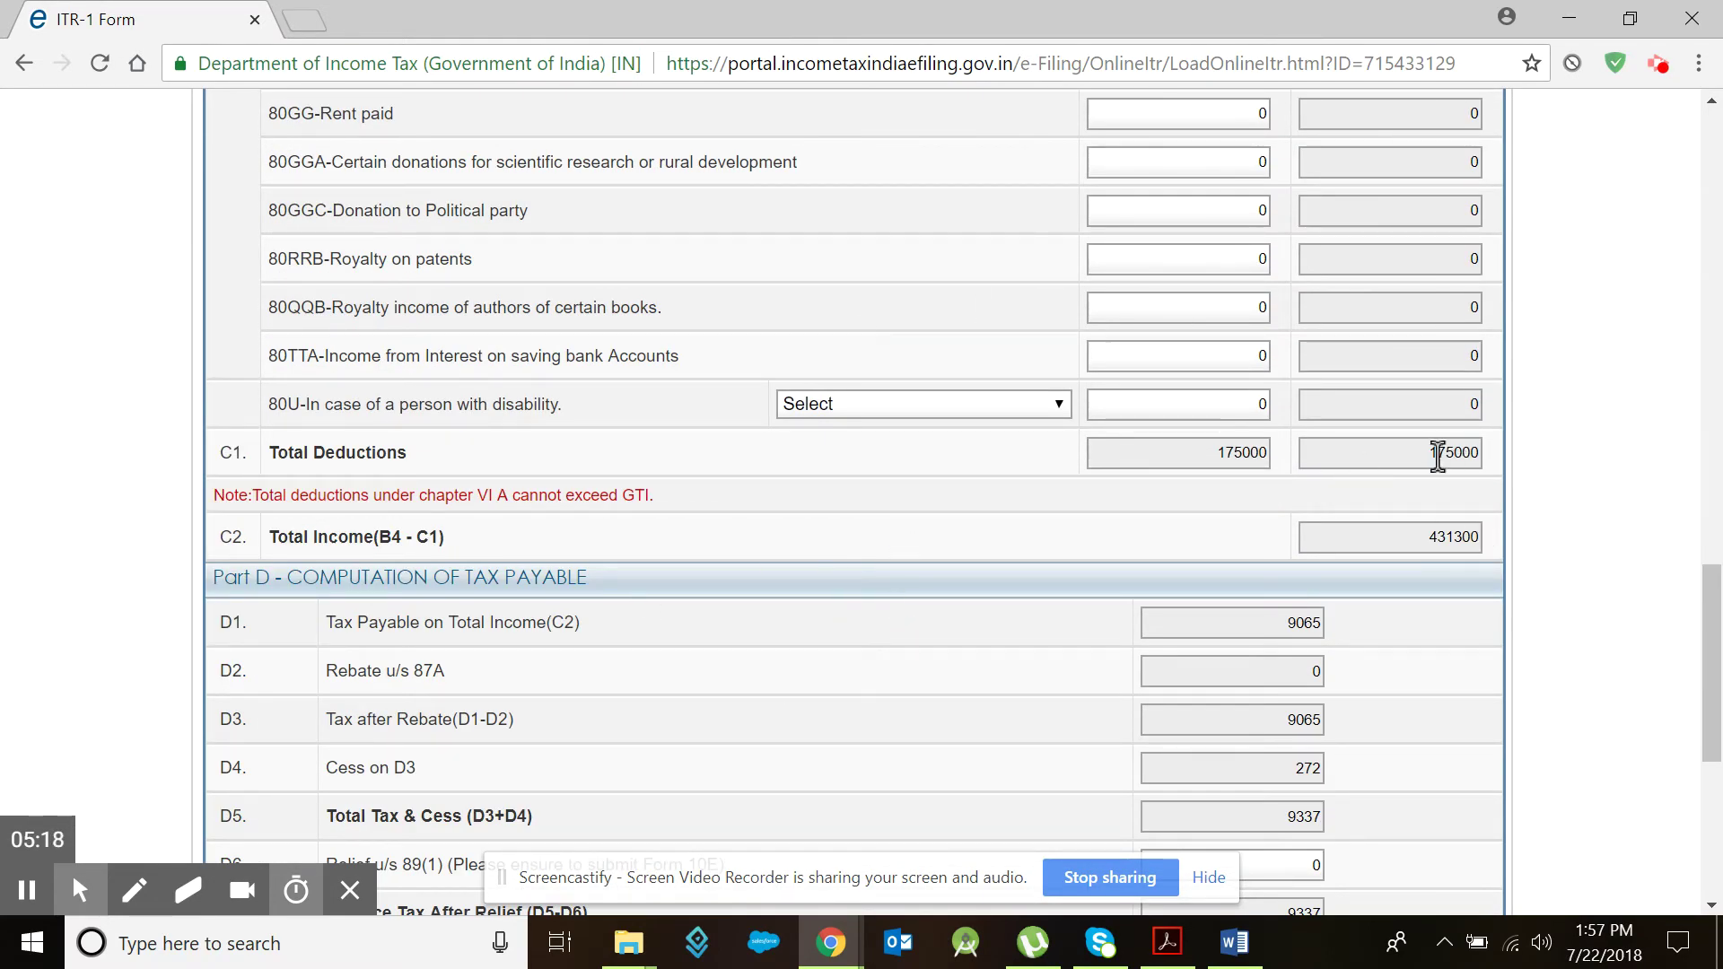
scroll(1191, 642, "down", 6)
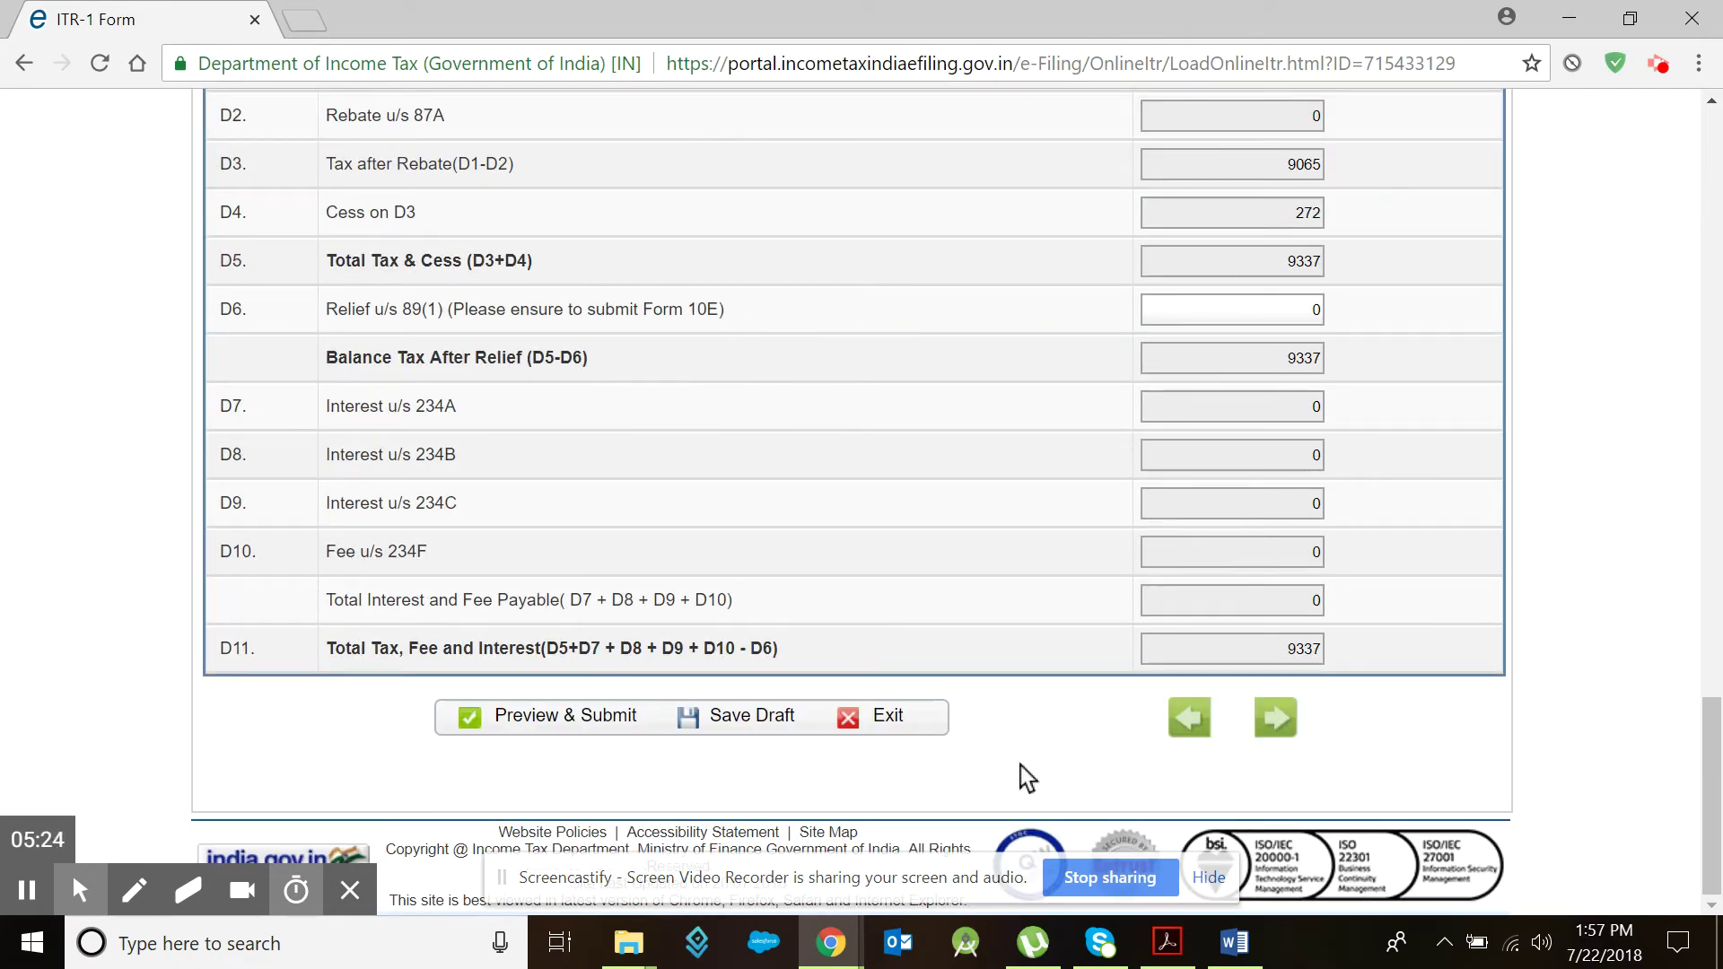
Step: Move to Tax Details, dismiss the save reminder, and select the 920680 salary income before switching to the PDF
left_click(1278, 728)
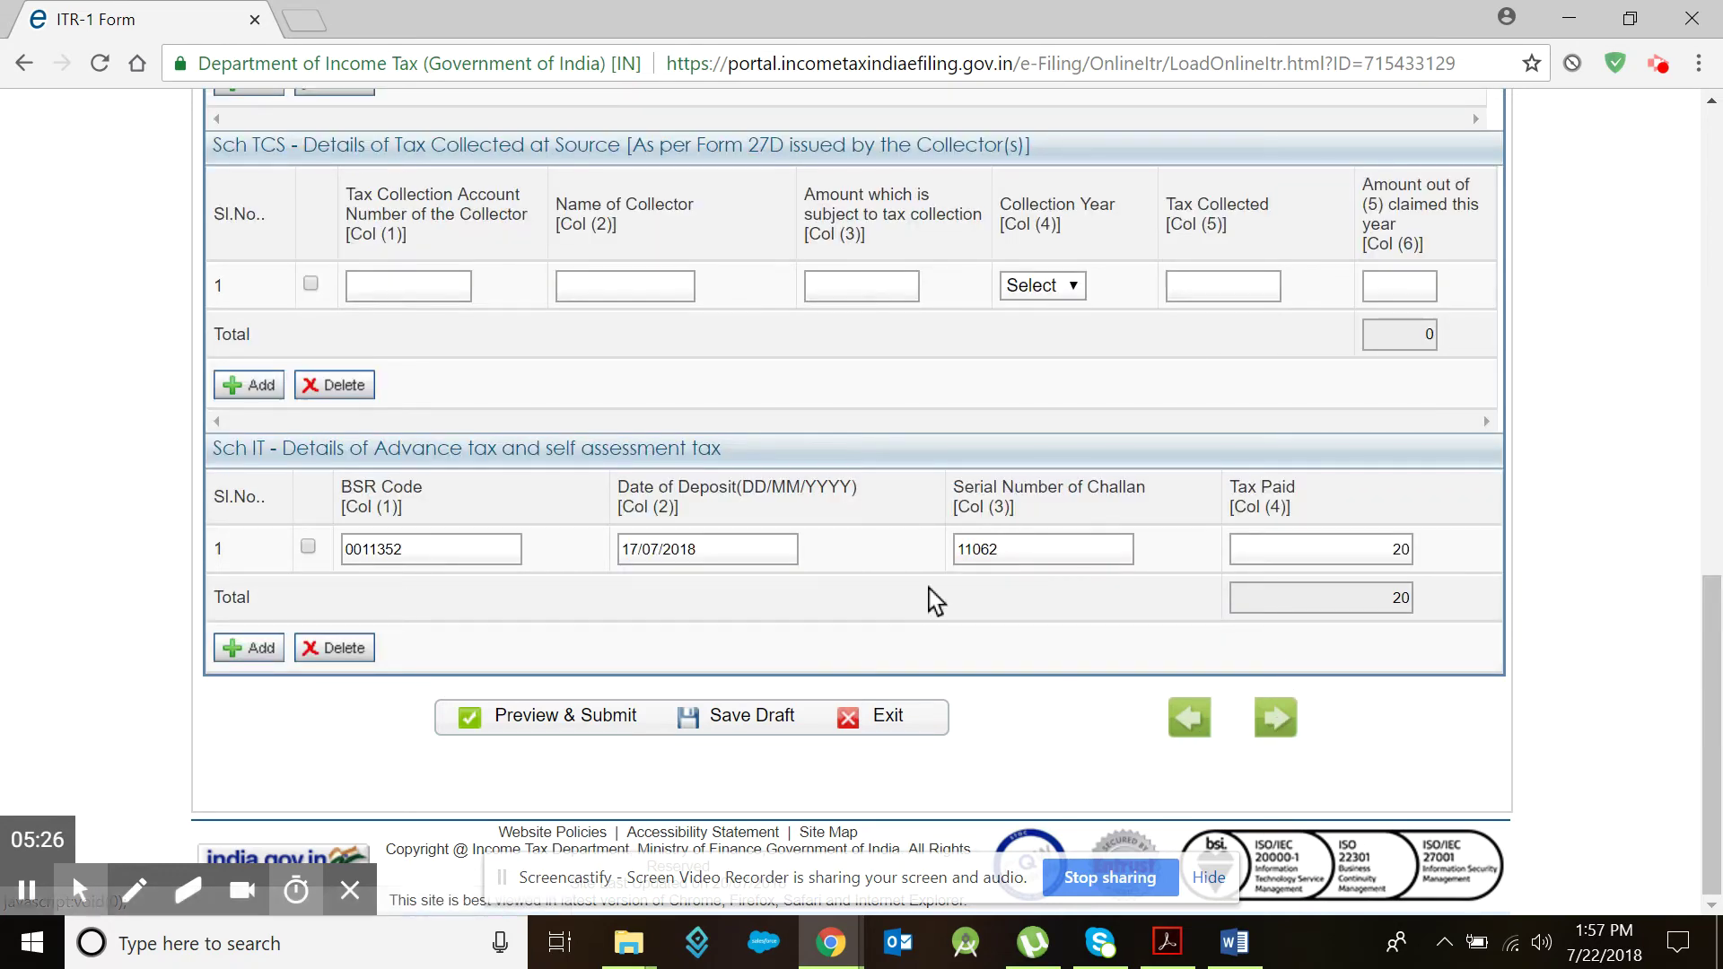
scroll(929, 589, "up", 8)
scroll(928, 588, "up", 5)
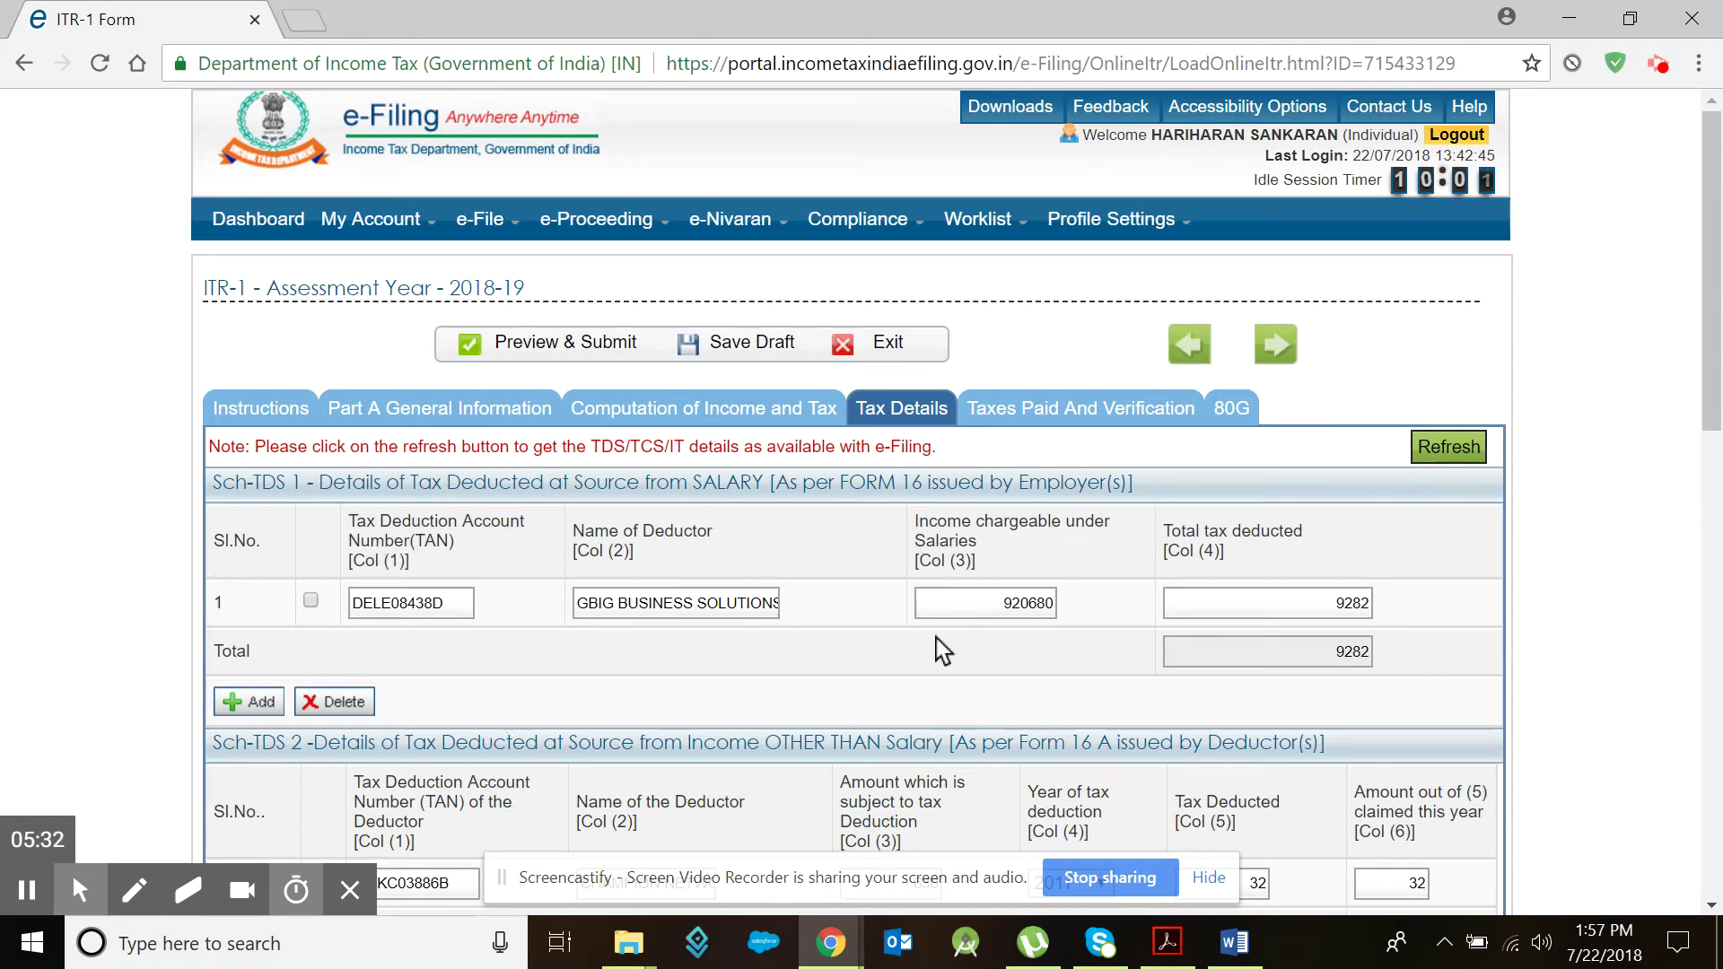
left_click(1122, 275)
left_click_drag(996, 603, 1083, 628)
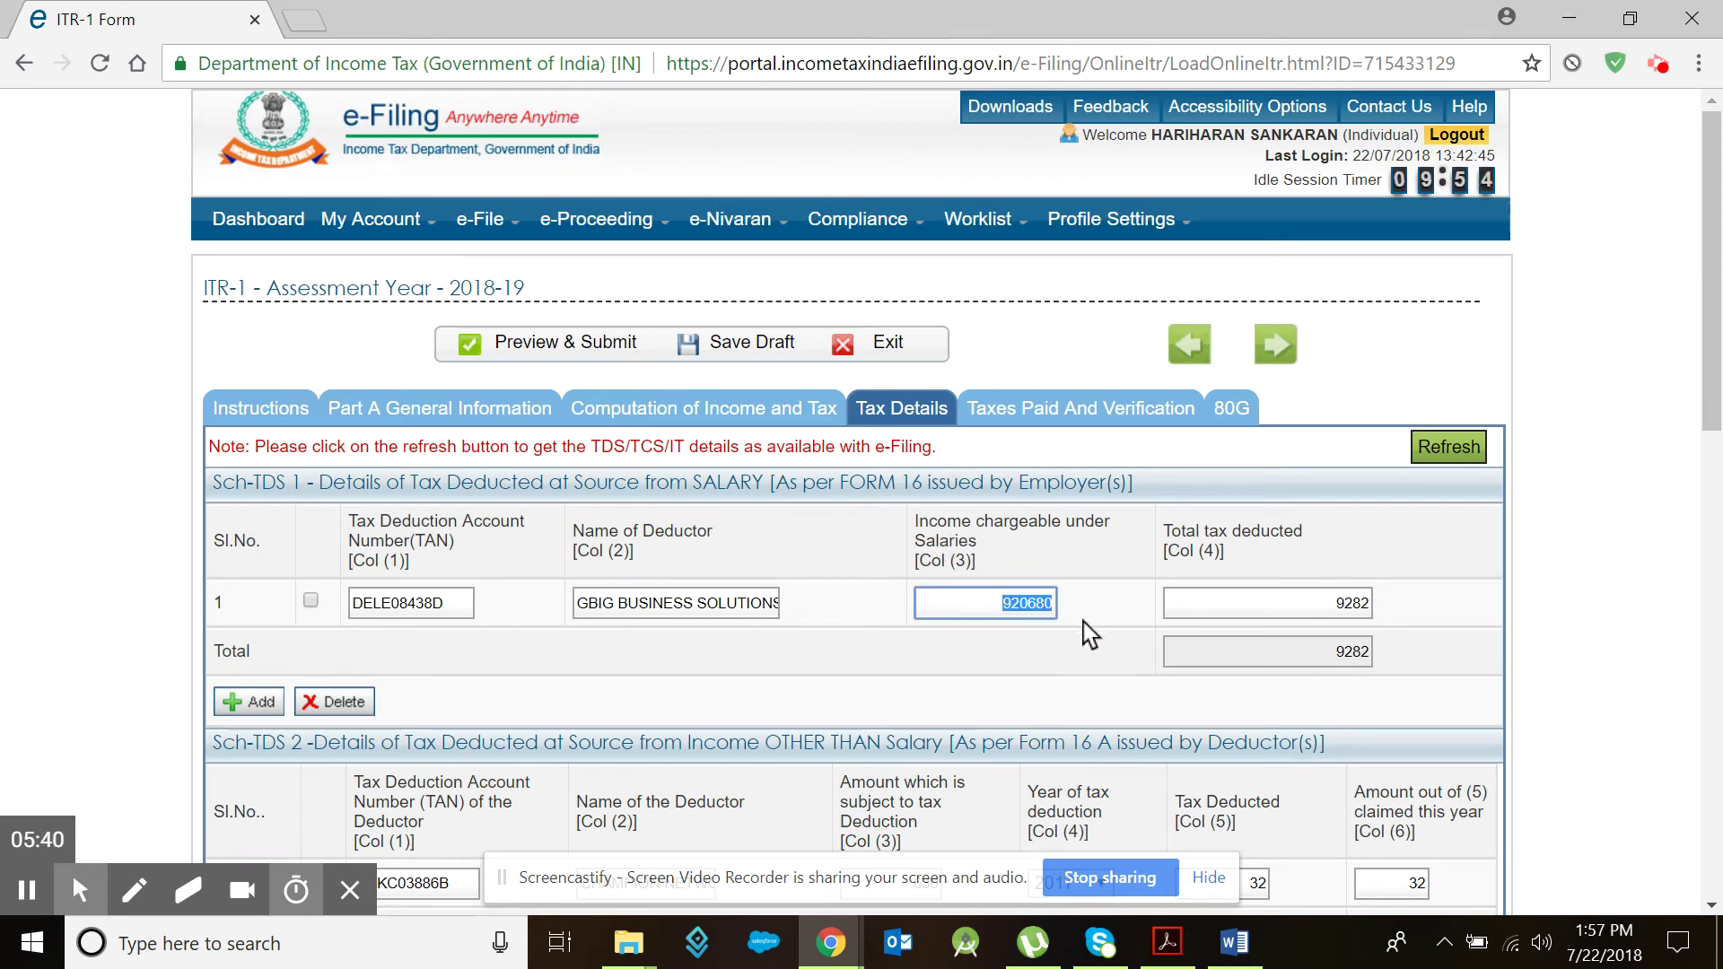
left_click(1167, 942)
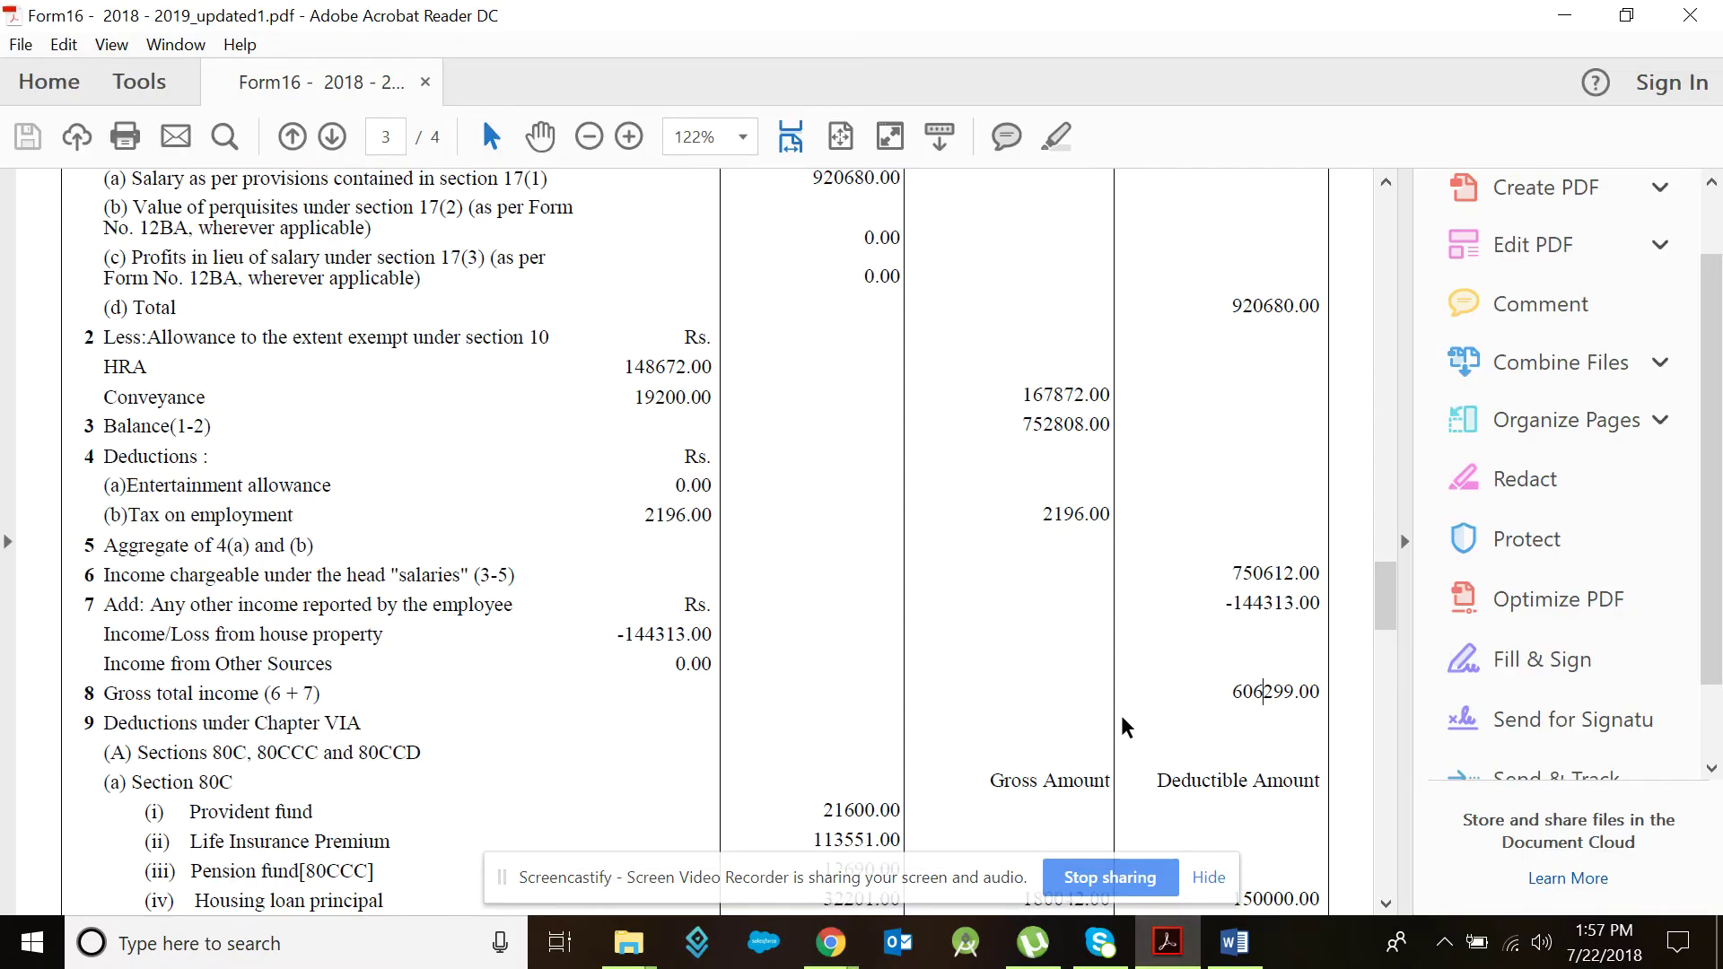
Step: Check Form 16's 920680.00 section 17(1) salary, then delete 920680 from Income chargeable under Salaries
scroll(1090, 673, "up", 10)
scroll(1090, 673, "down", 10)
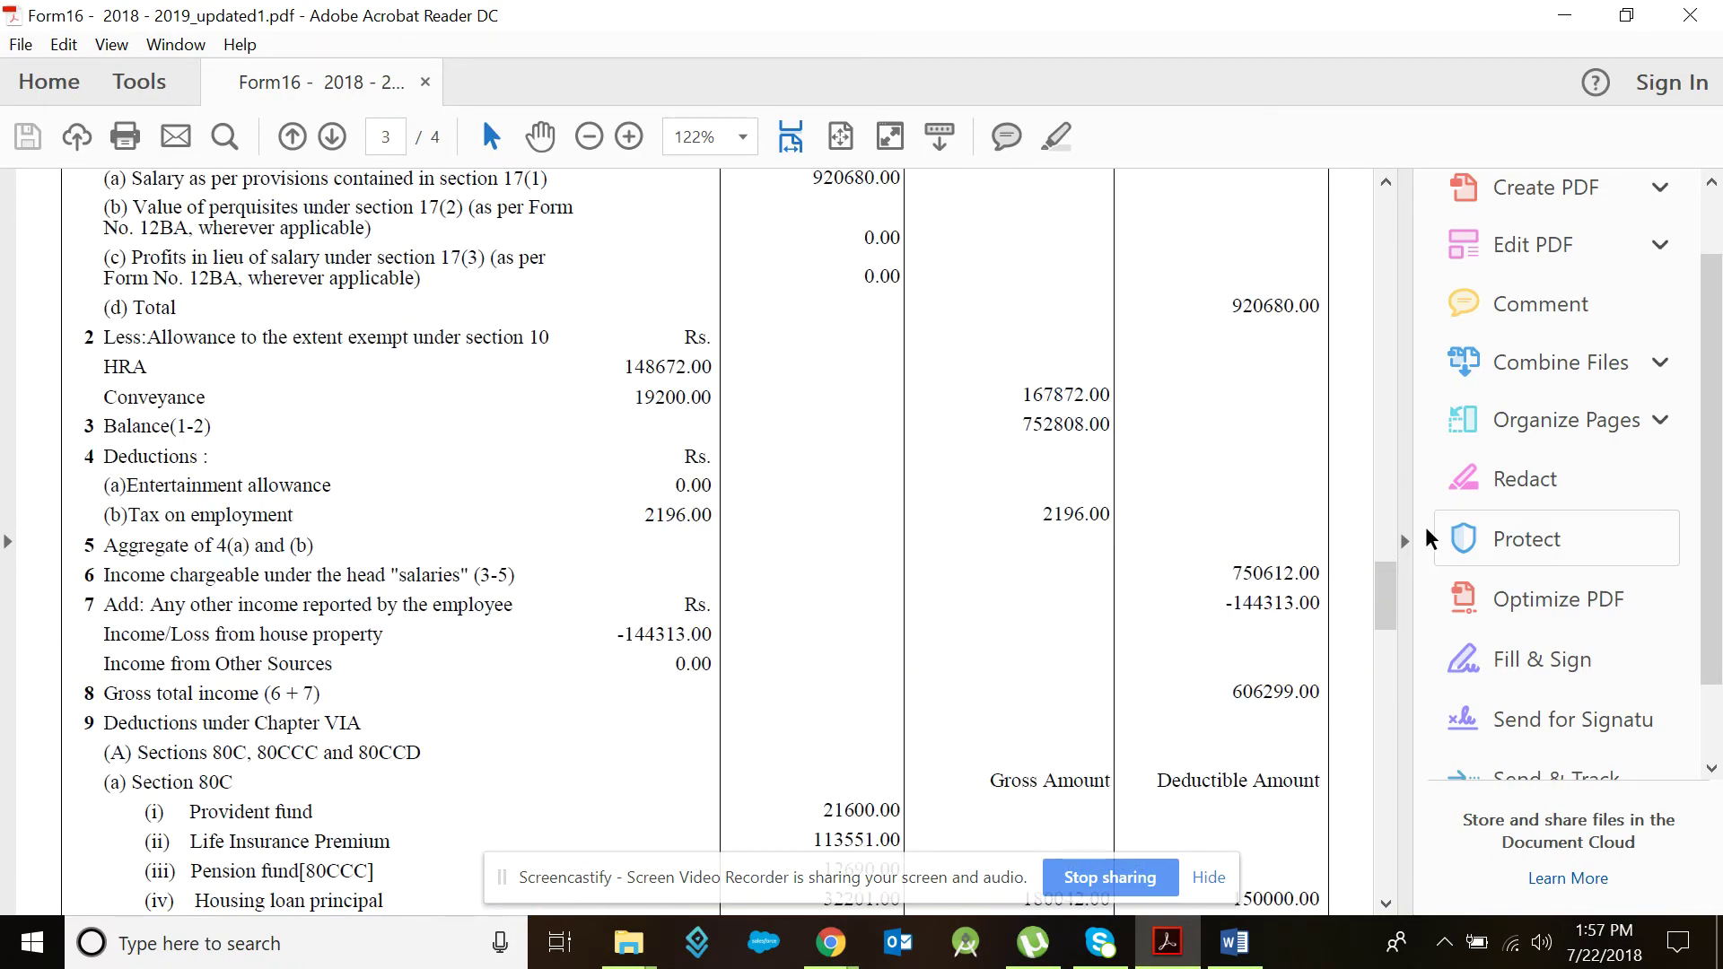
left_click_drag(1388, 604, 1381, 581)
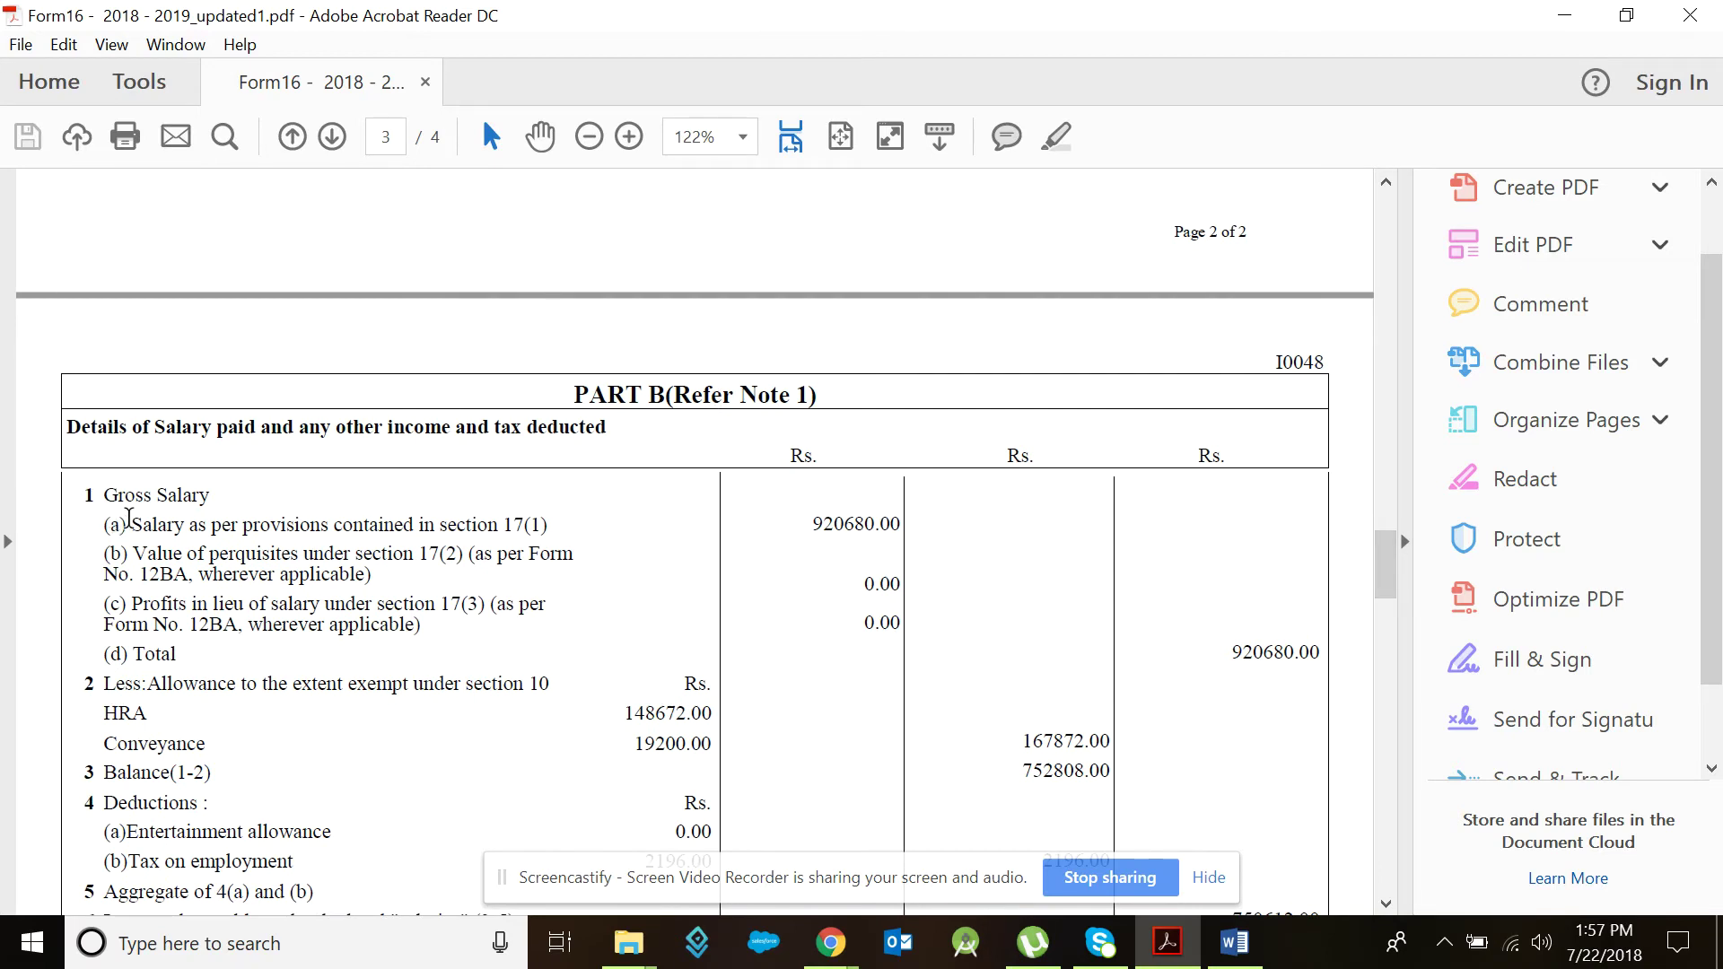
left_click_drag(807, 517, 944, 552)
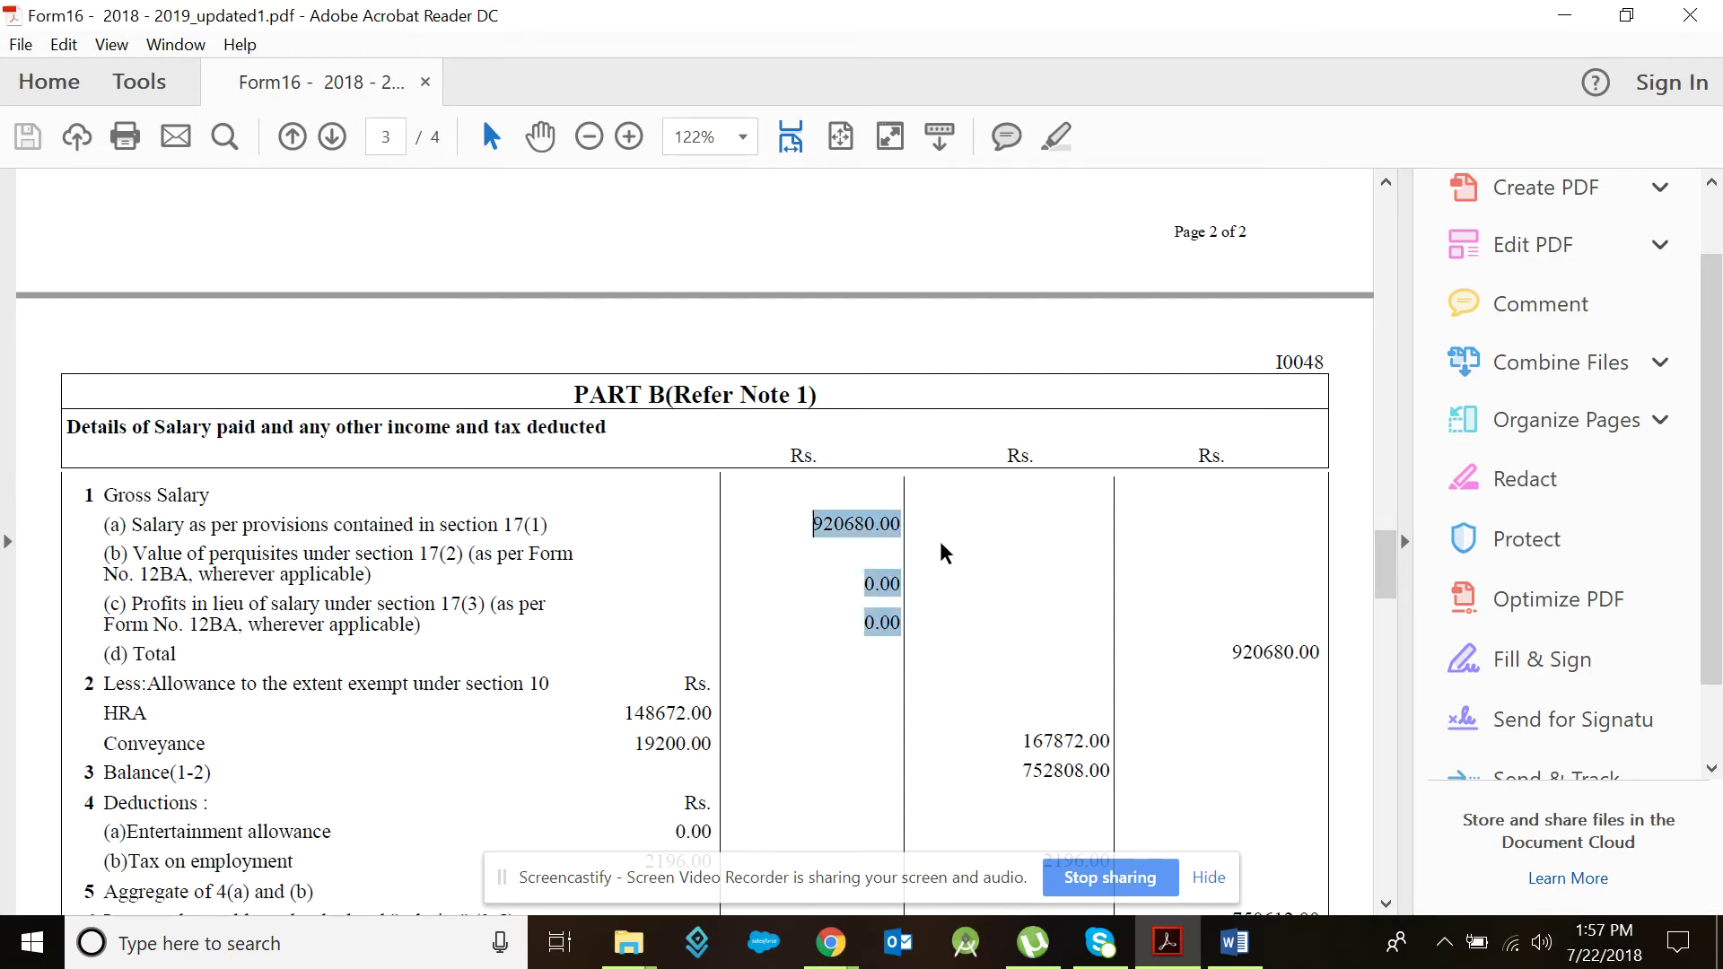
left_click(841, 527)
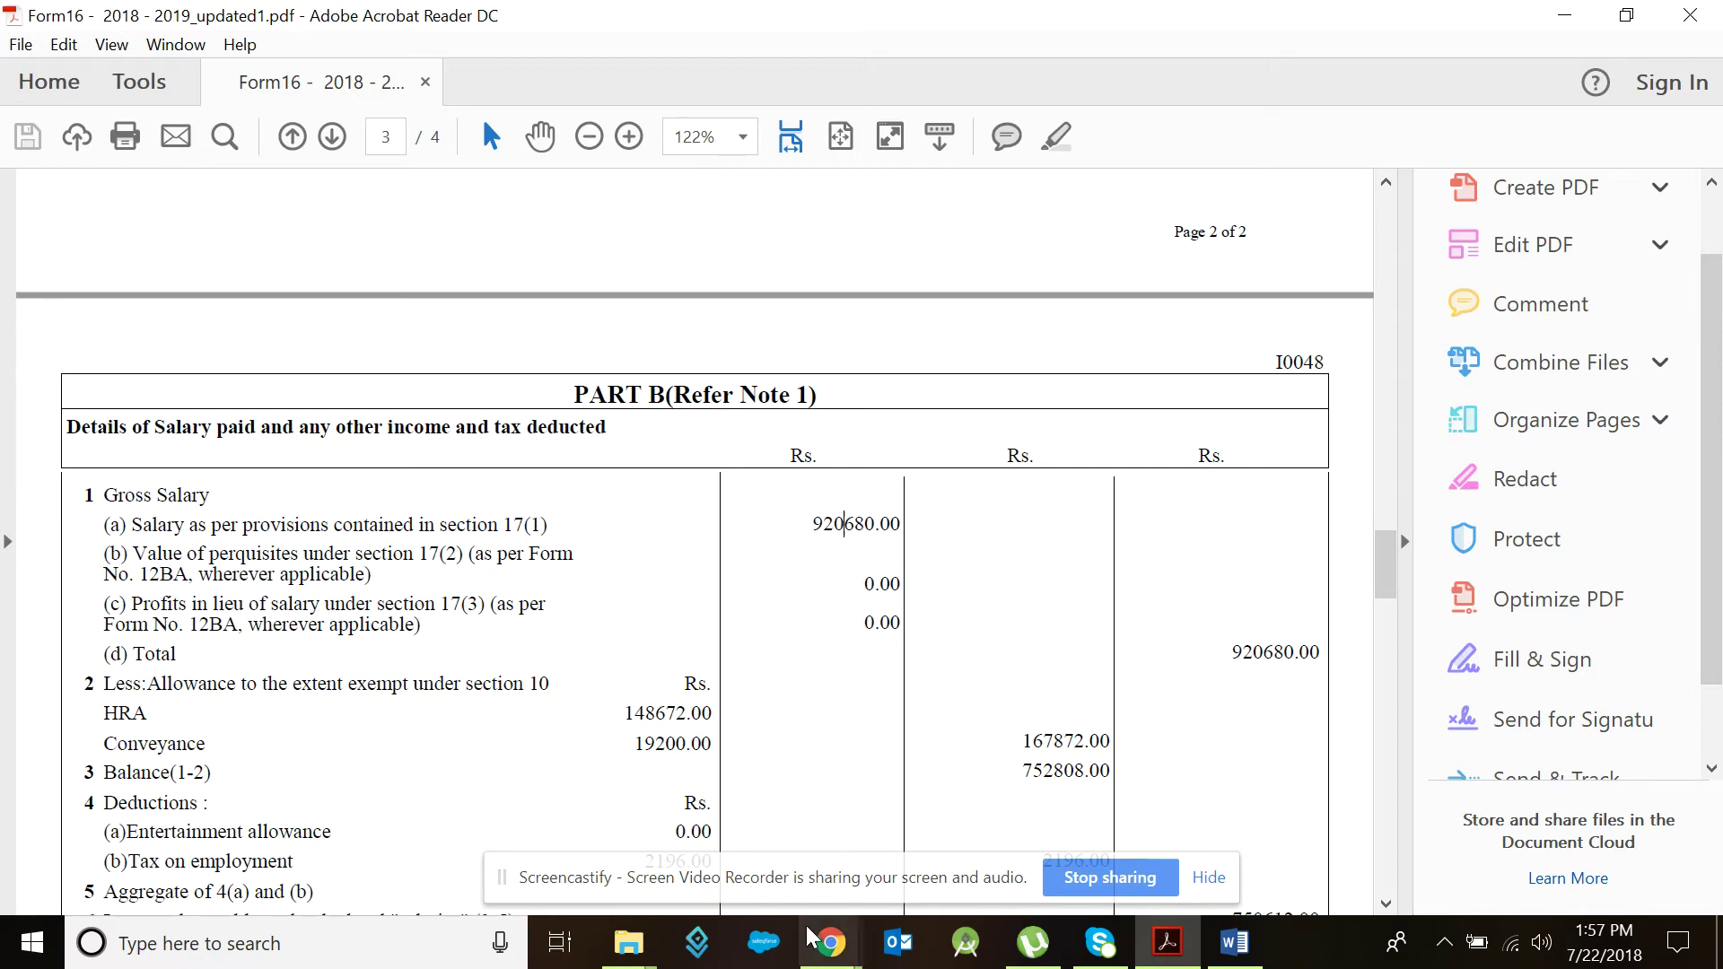
left_click(830, 942)
left_click(725, 857)
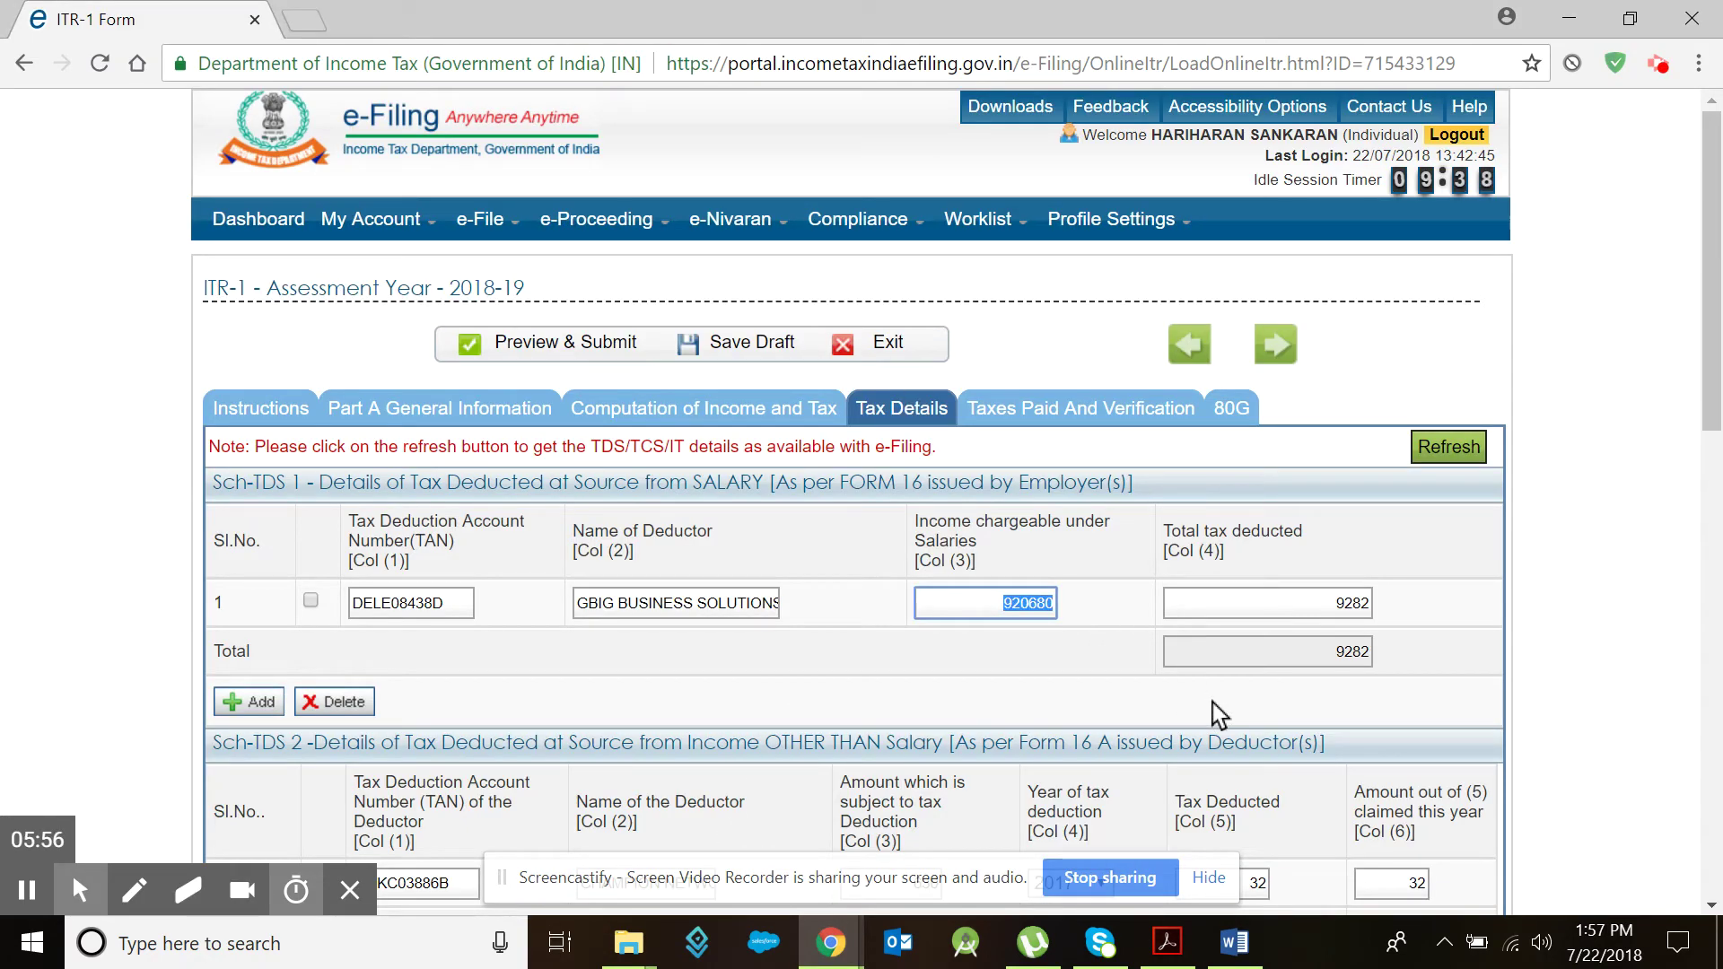
key("BackSpace")
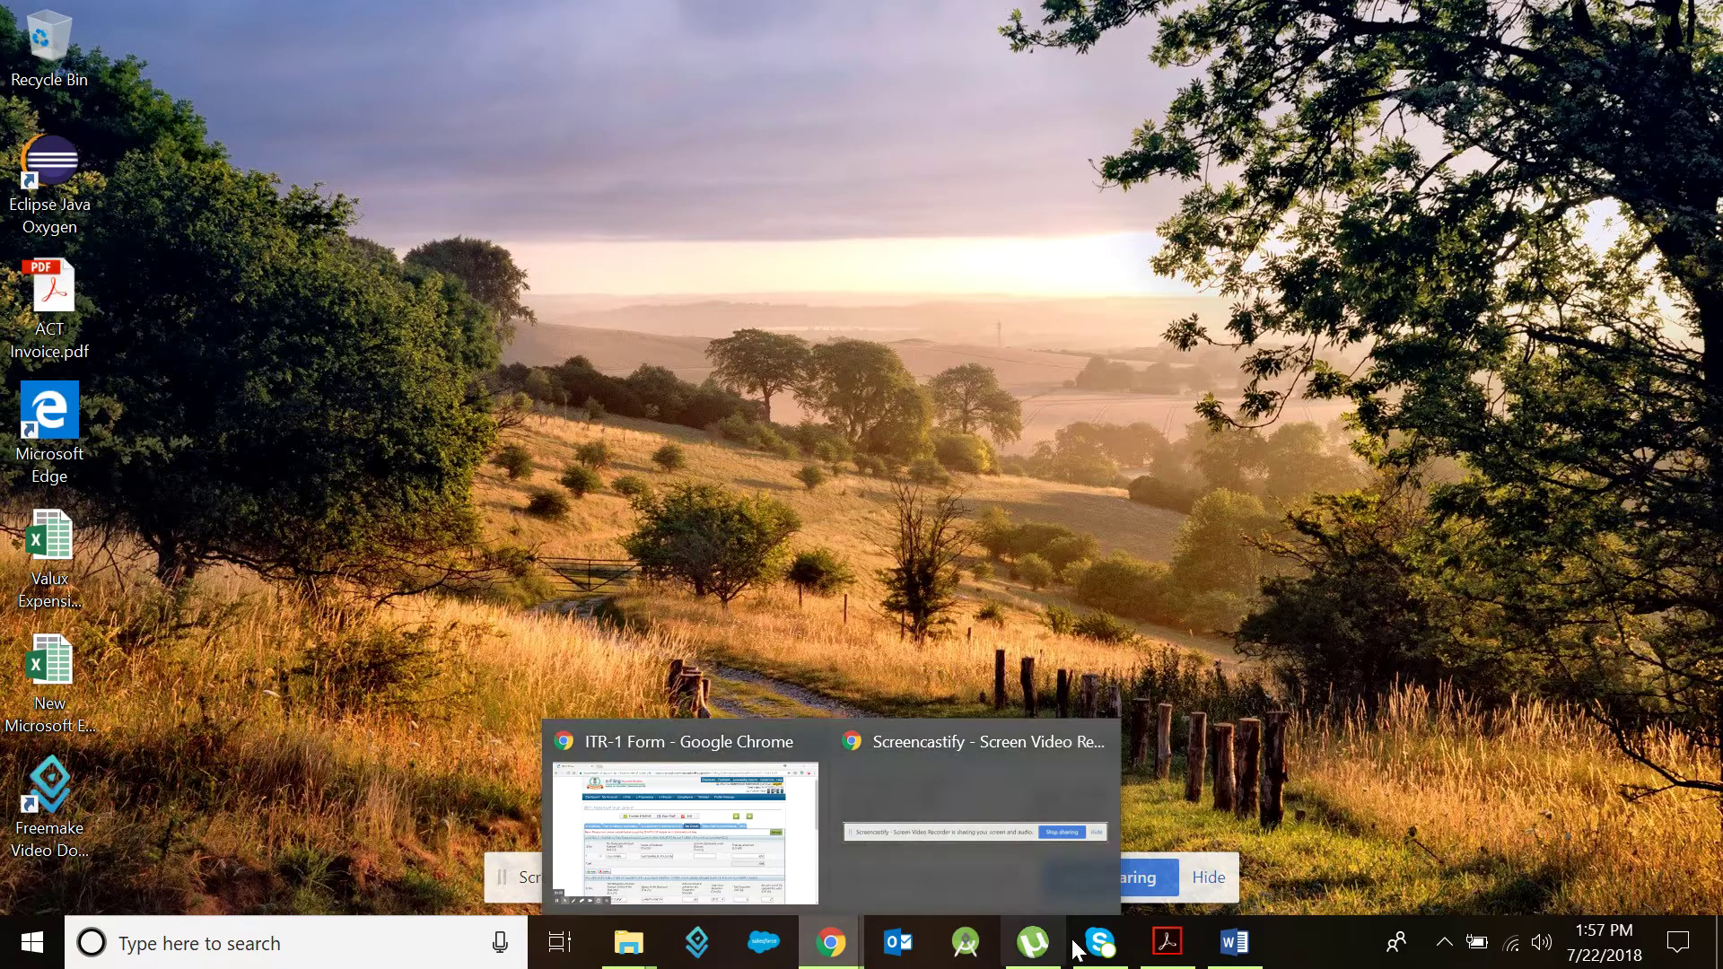
Step: Select Form 16's 606299.00 gross total income and return to the ITR-1 form
left_click(1167, 942)
scroll(1036, 505, "down", 8)
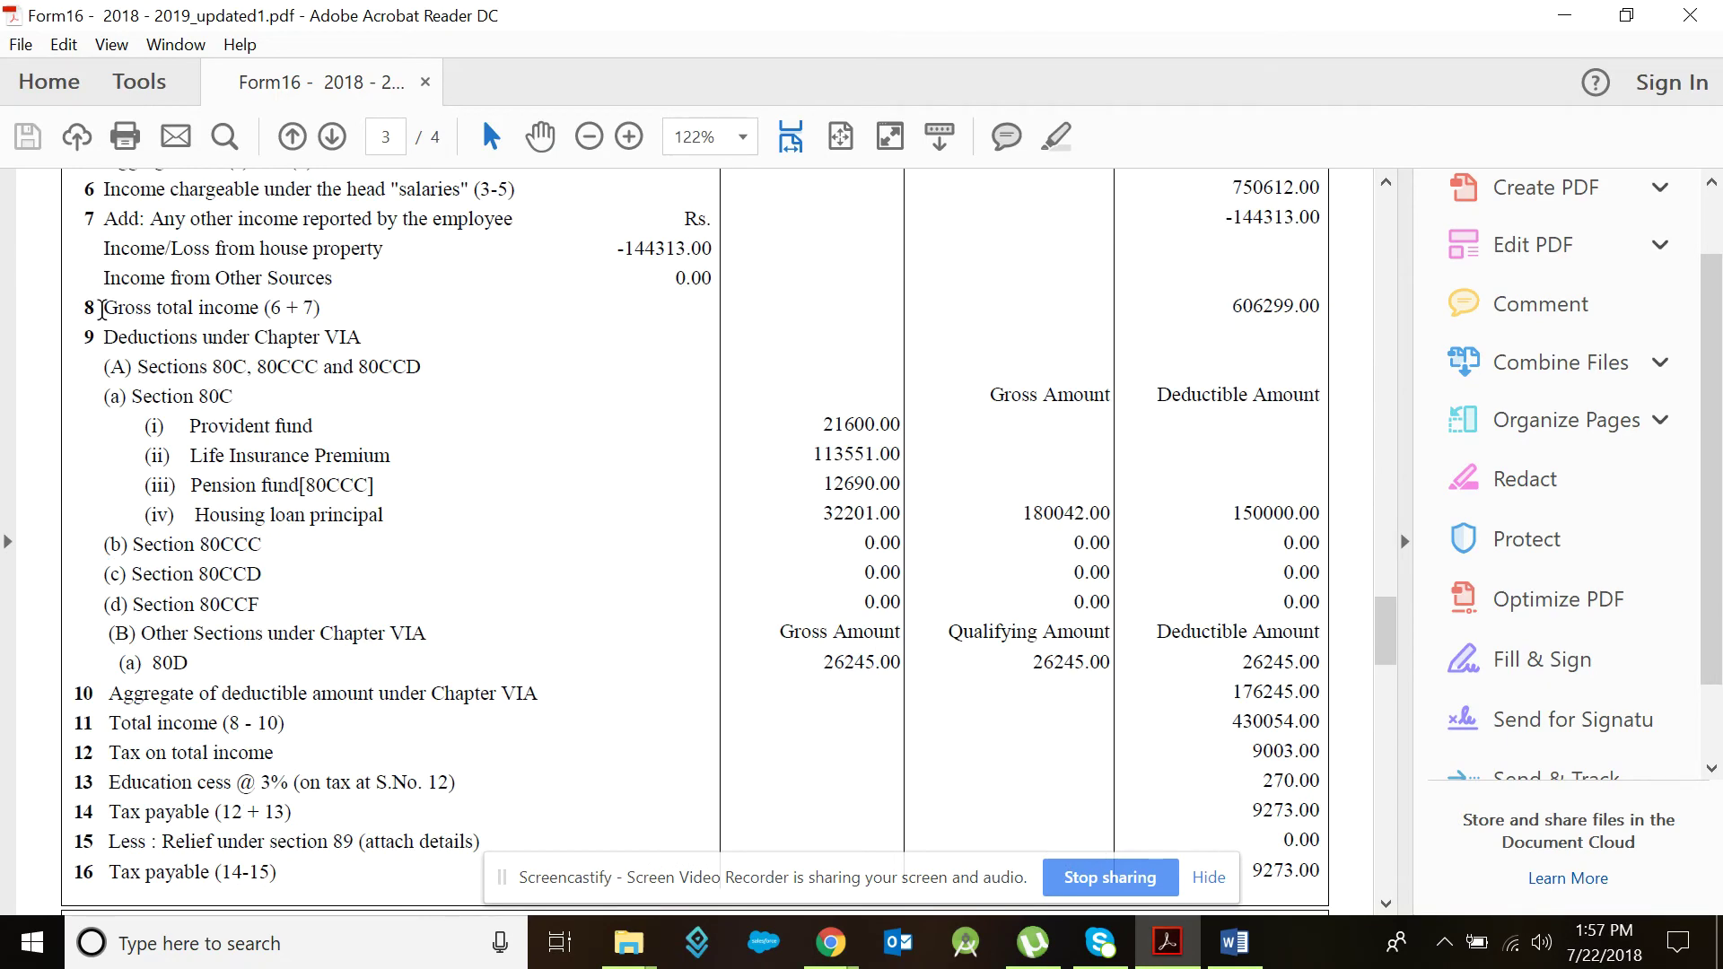
left_click_drag(101, 308, 339, 309)
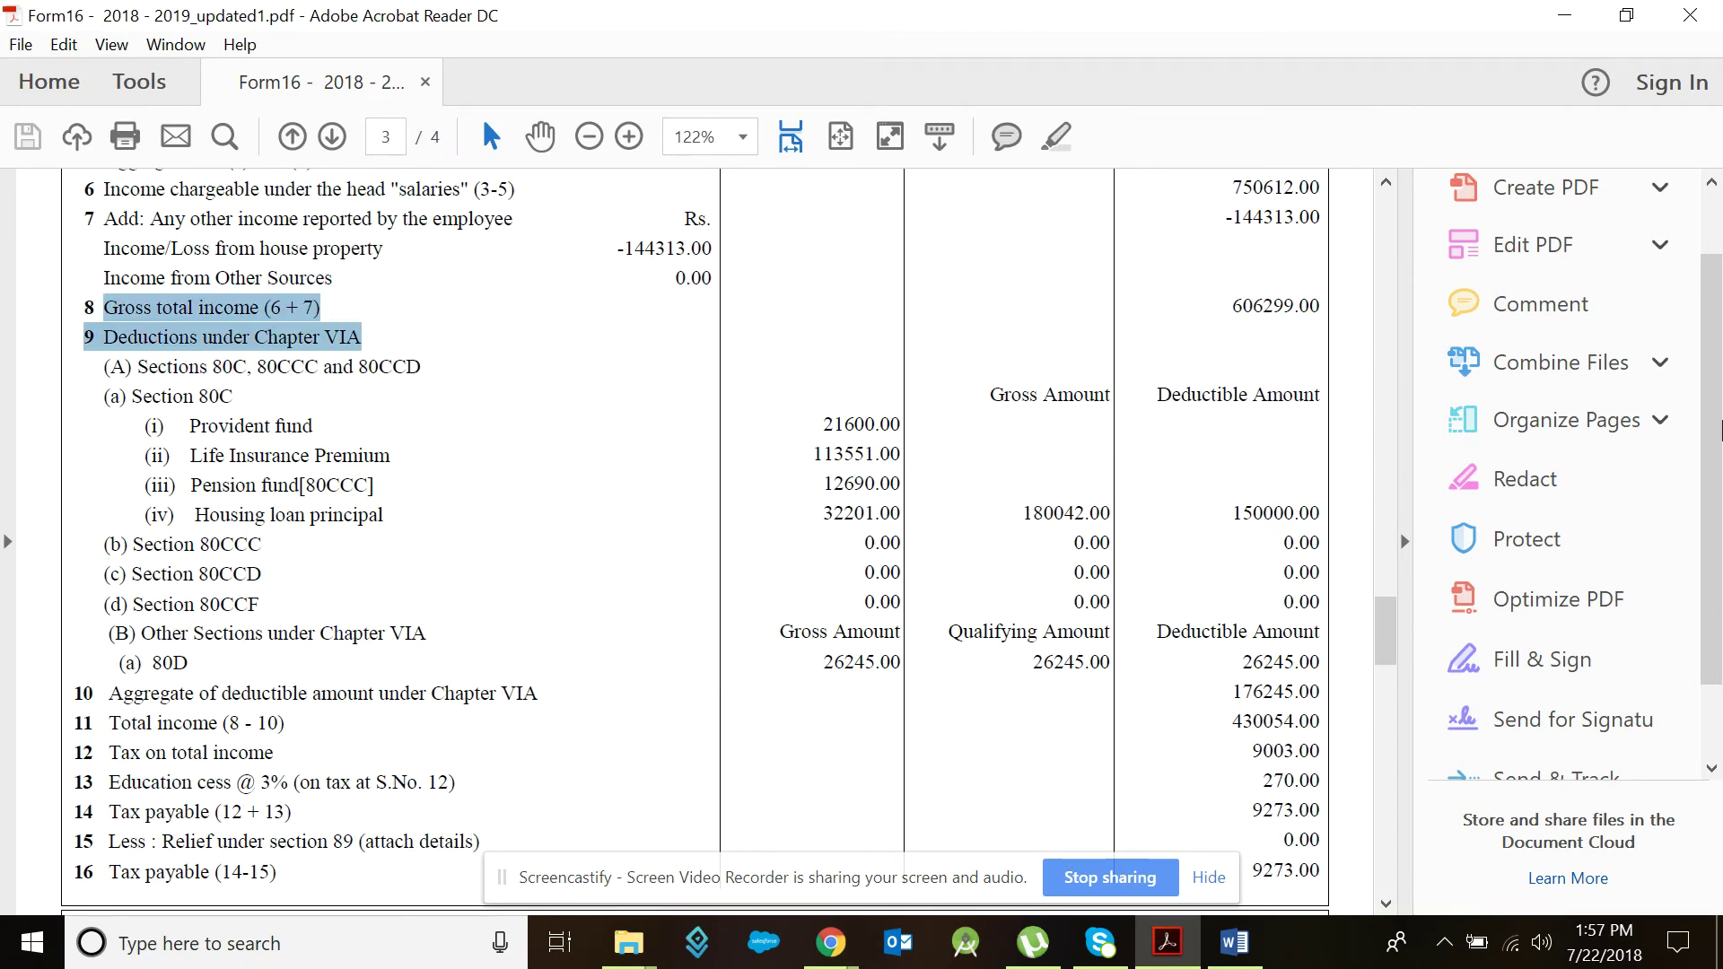
double_click(1274, 305)
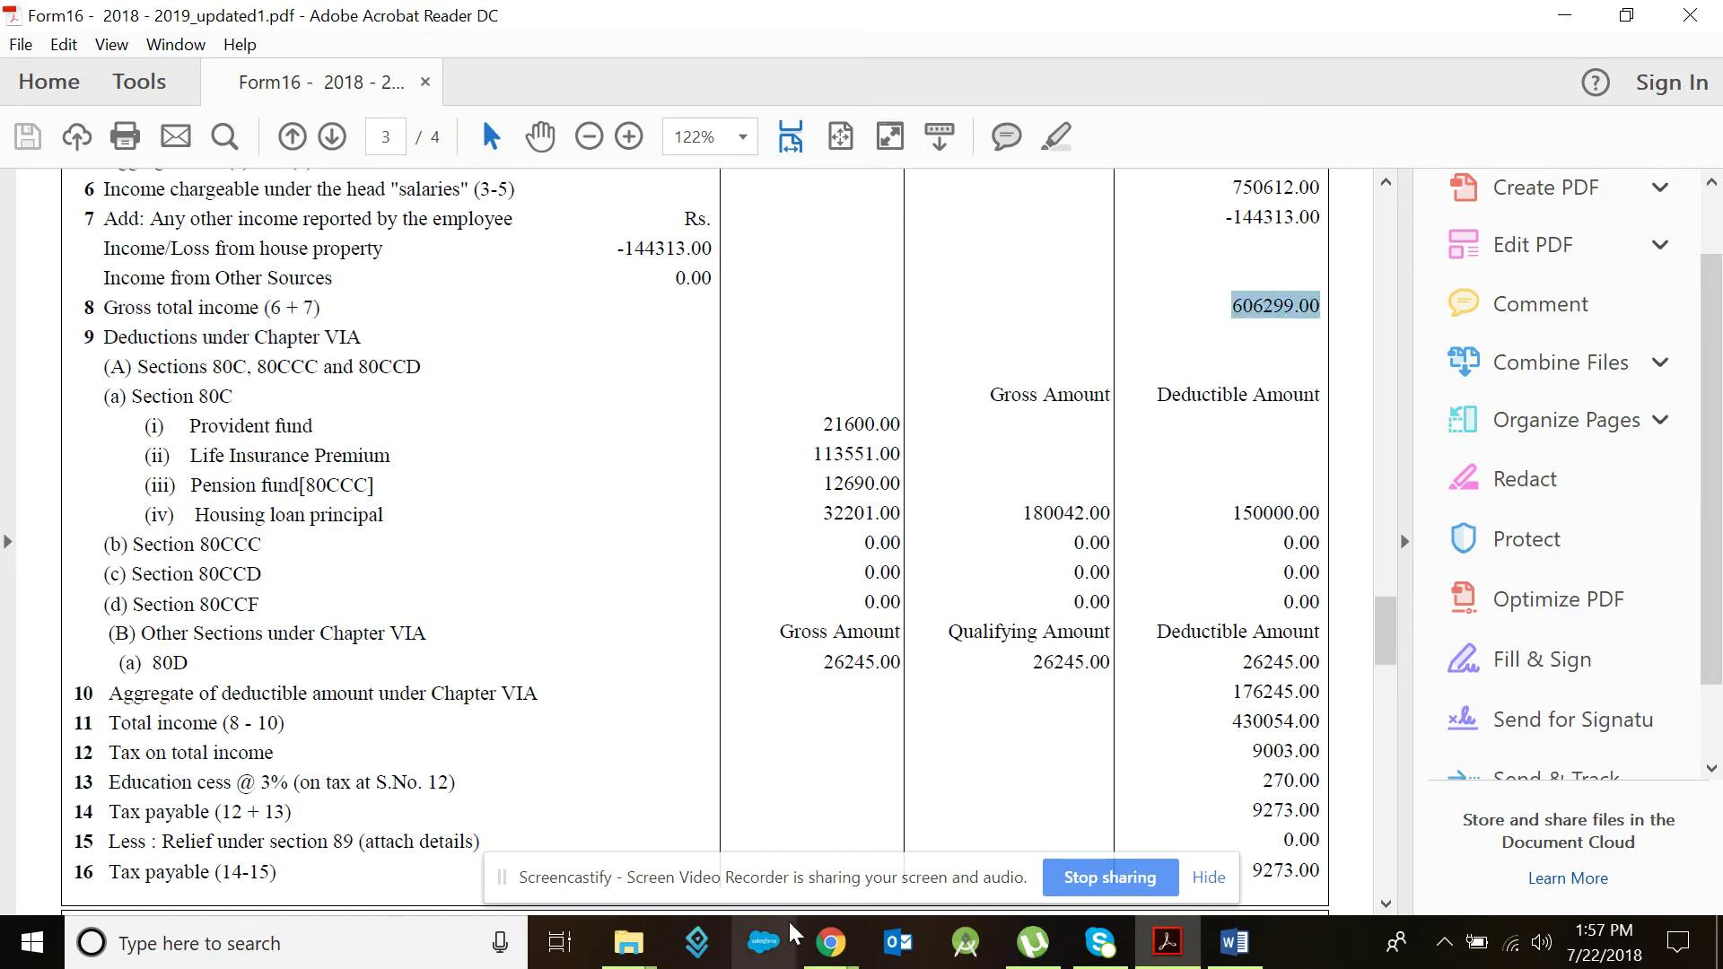
mouse_move(831, 942)
left_click(754, 861)
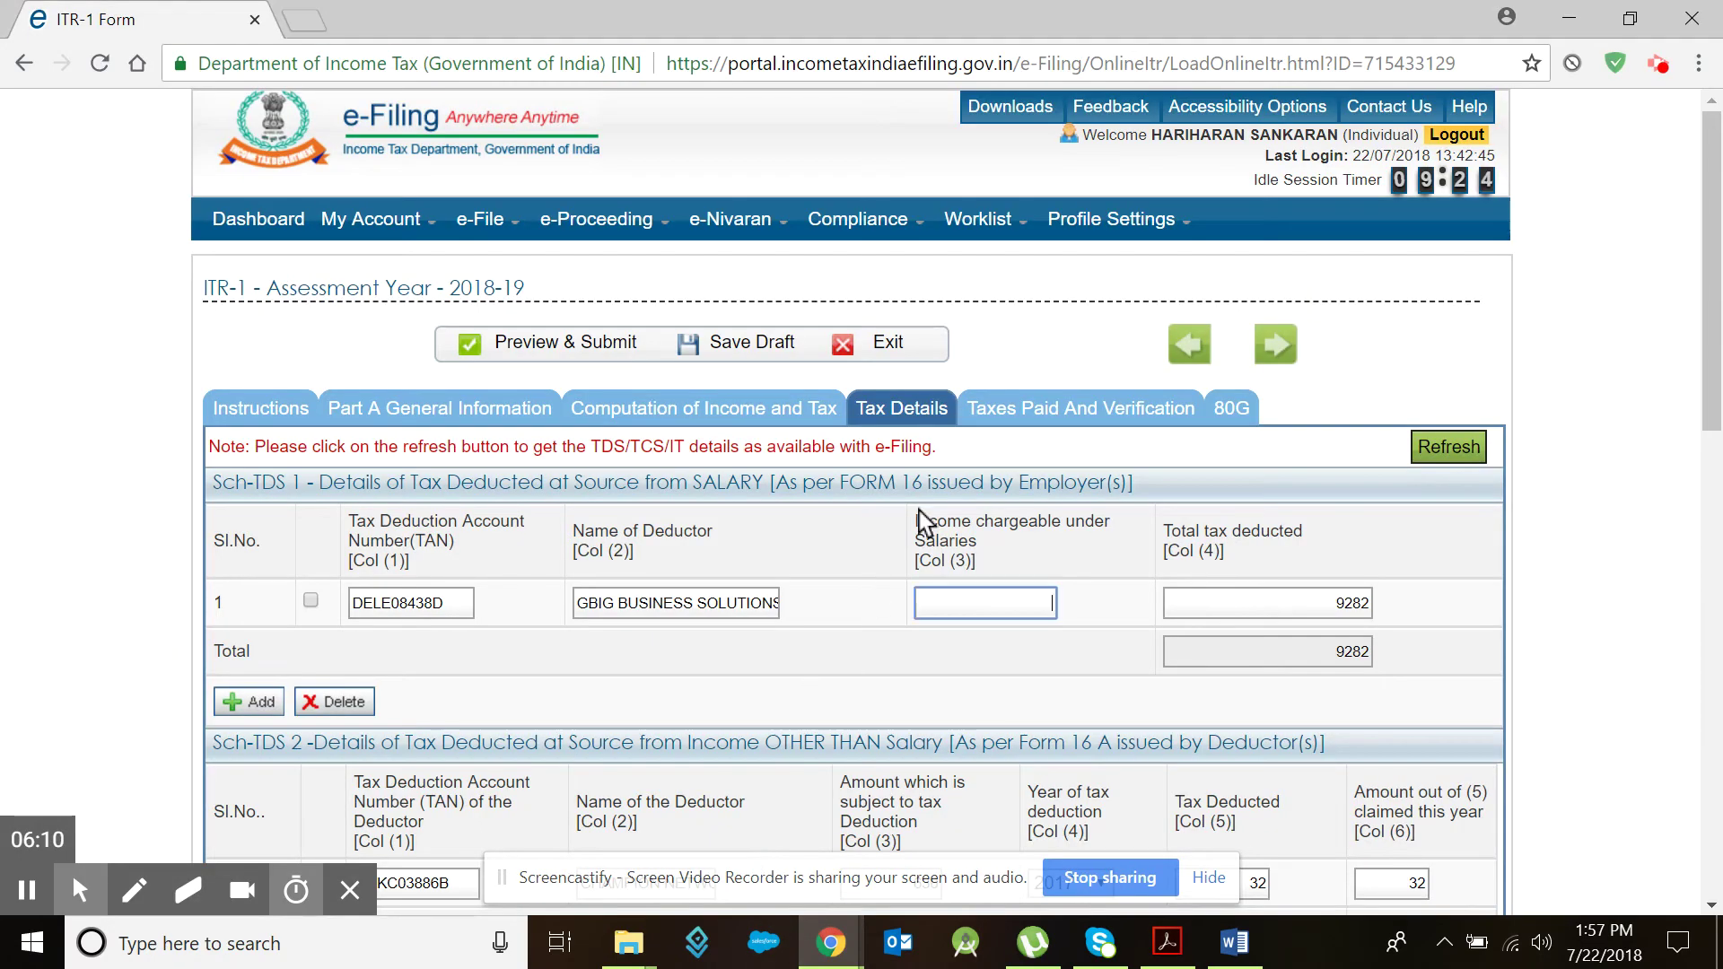
Step: Enter 606299 as income chargeable under Salaries in Sch-TDS 1, then review the TDS schedules
type("606299")
key("Tab")
key("Tab")
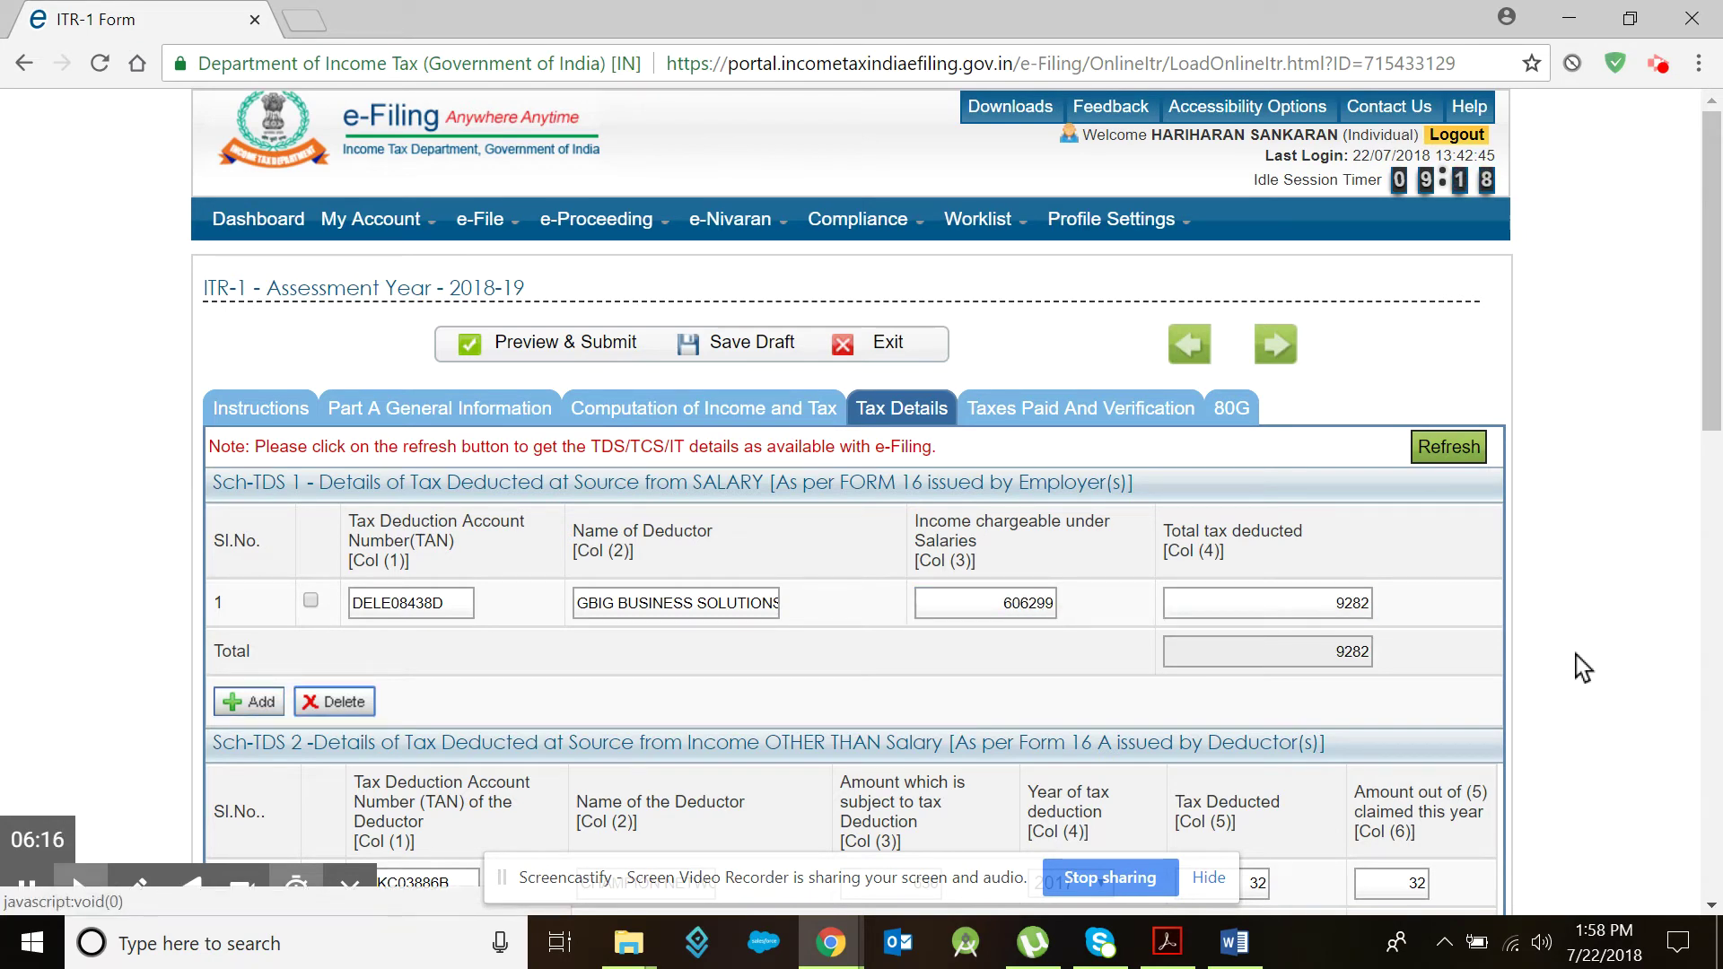
scroll(1138, 646, "down", 8)
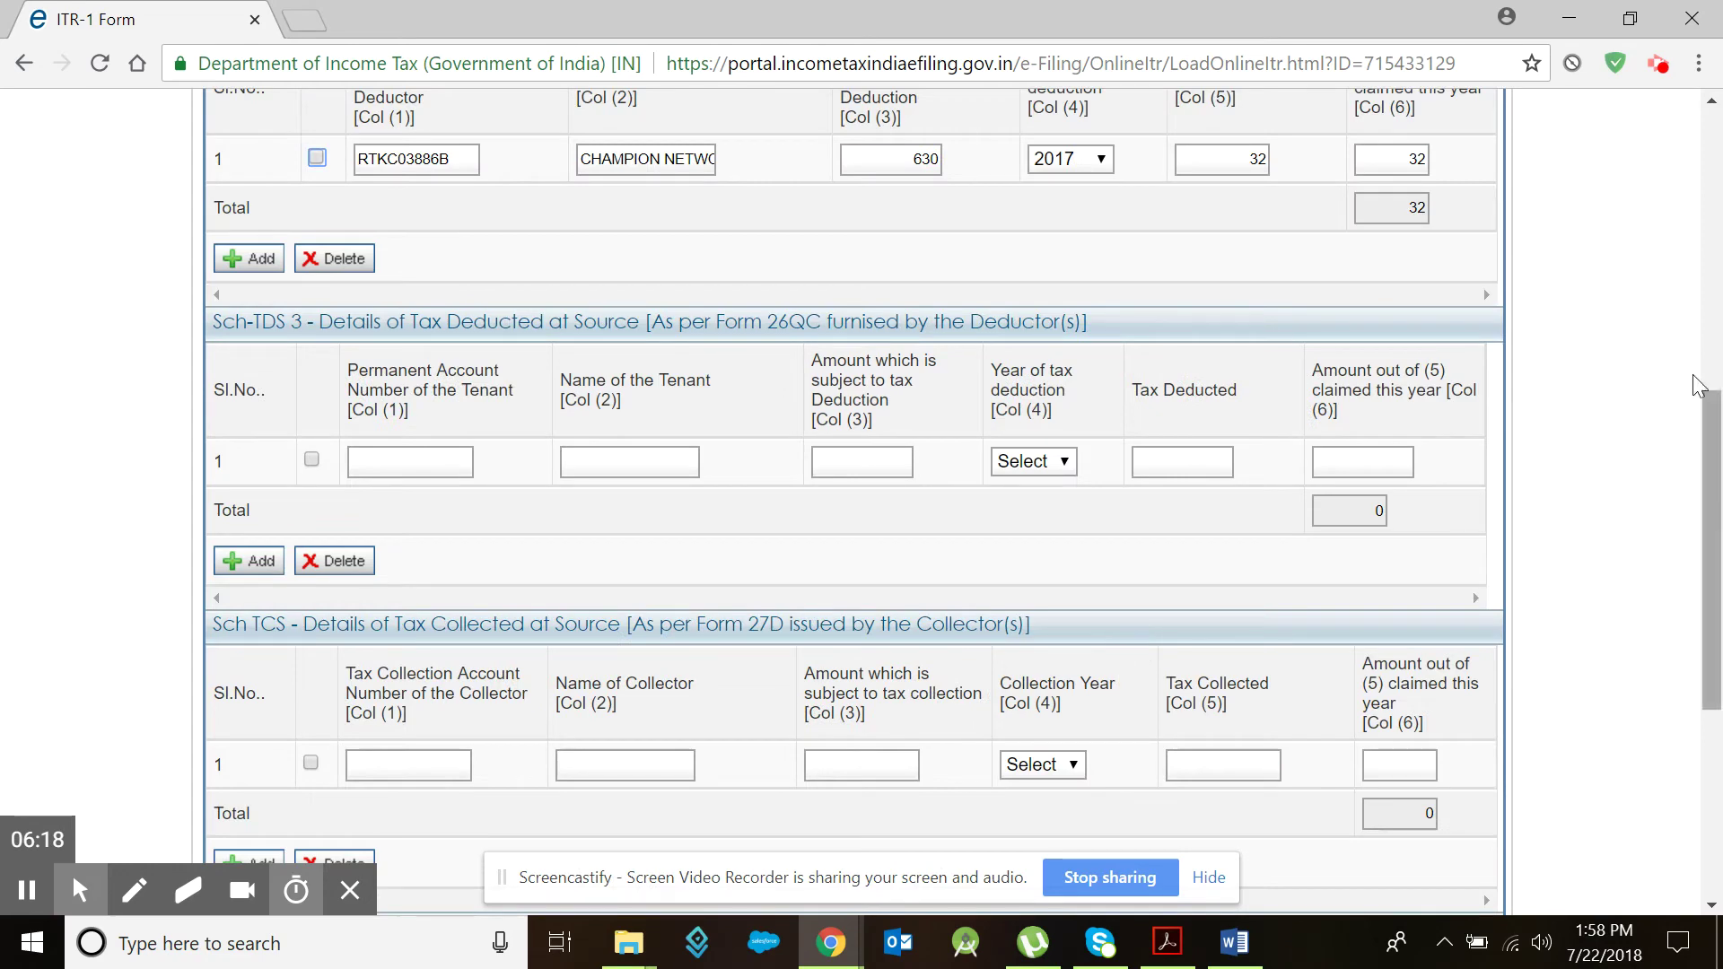
left_click_drag(1707, 481, 1712, 356)
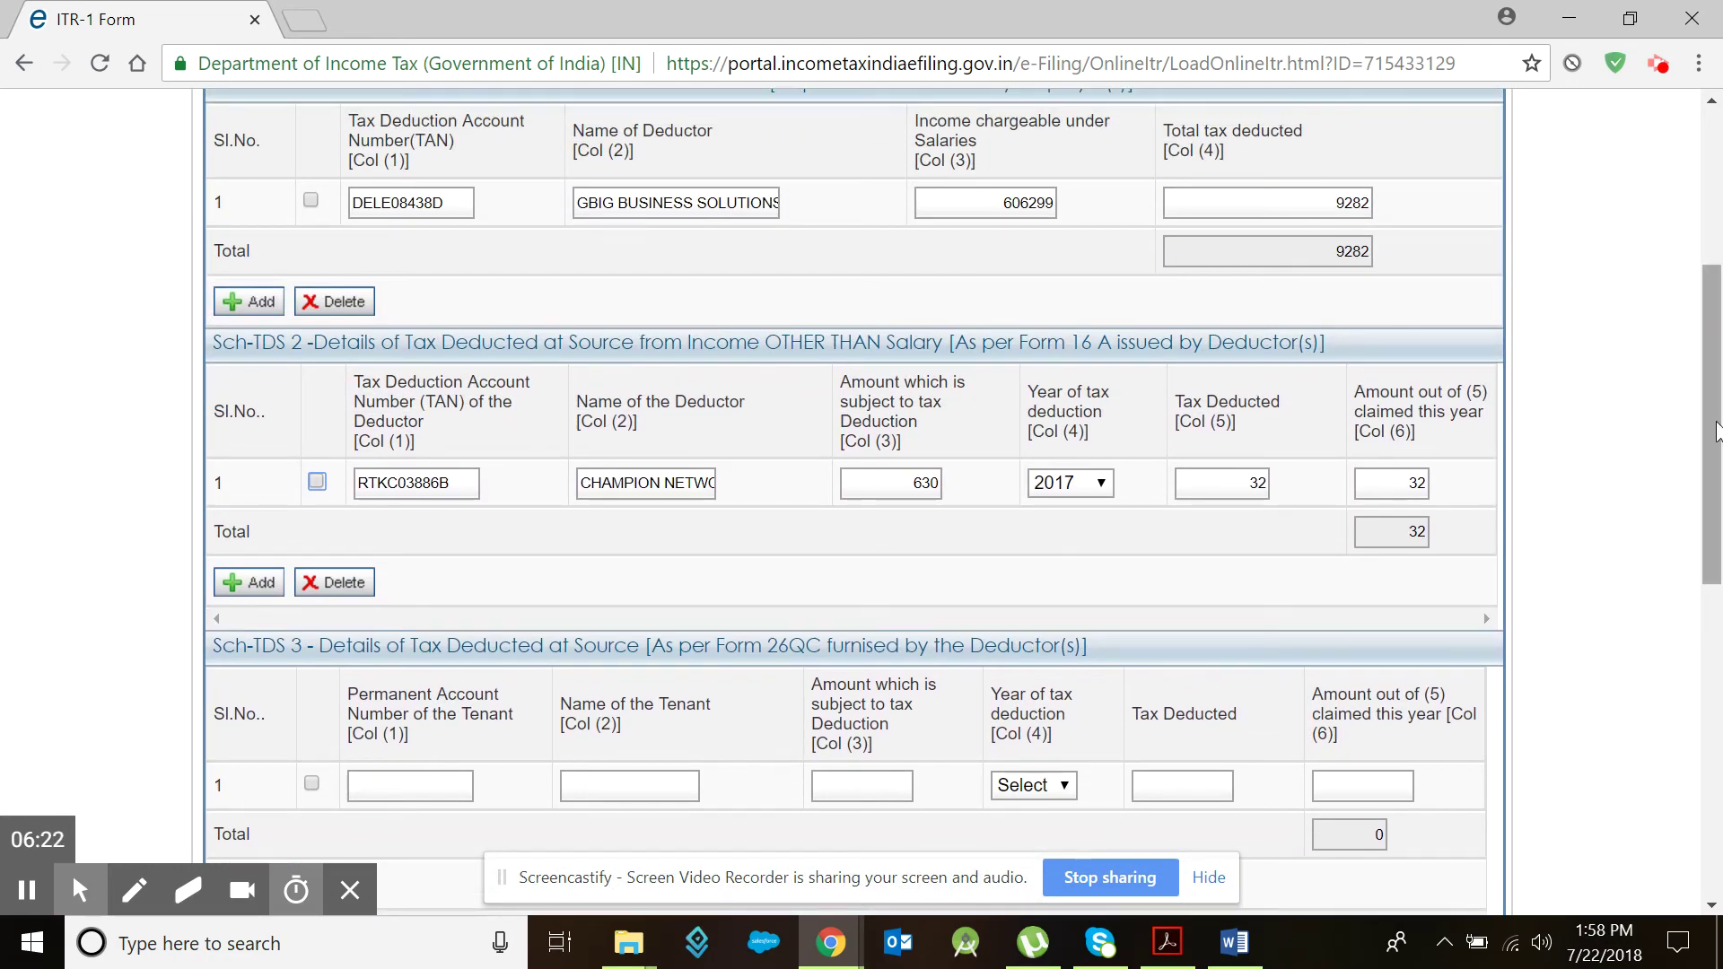
left_click_drag(1710, 453, 1711, 385)
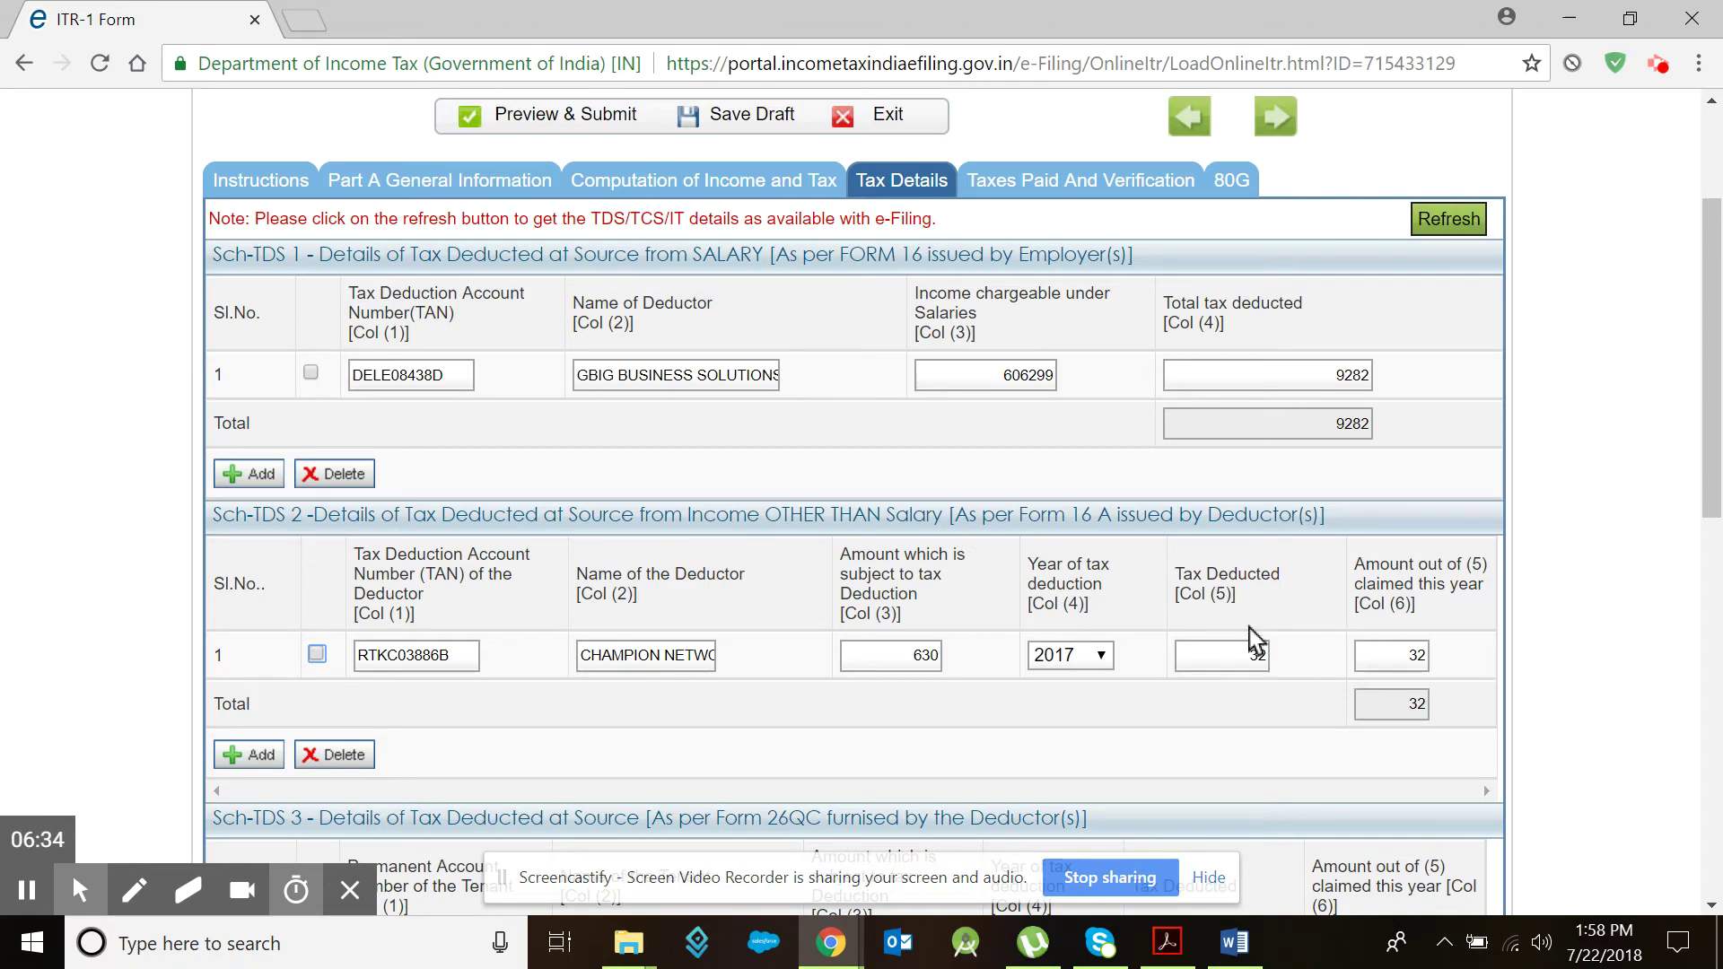
scroll(1250, 642, "down", 10)
Step: On Taxes Paid and Verification, confirm total taxes paid is 9334 (9314 TDS plus 20 self-assessment)
left_click(1275, 717)
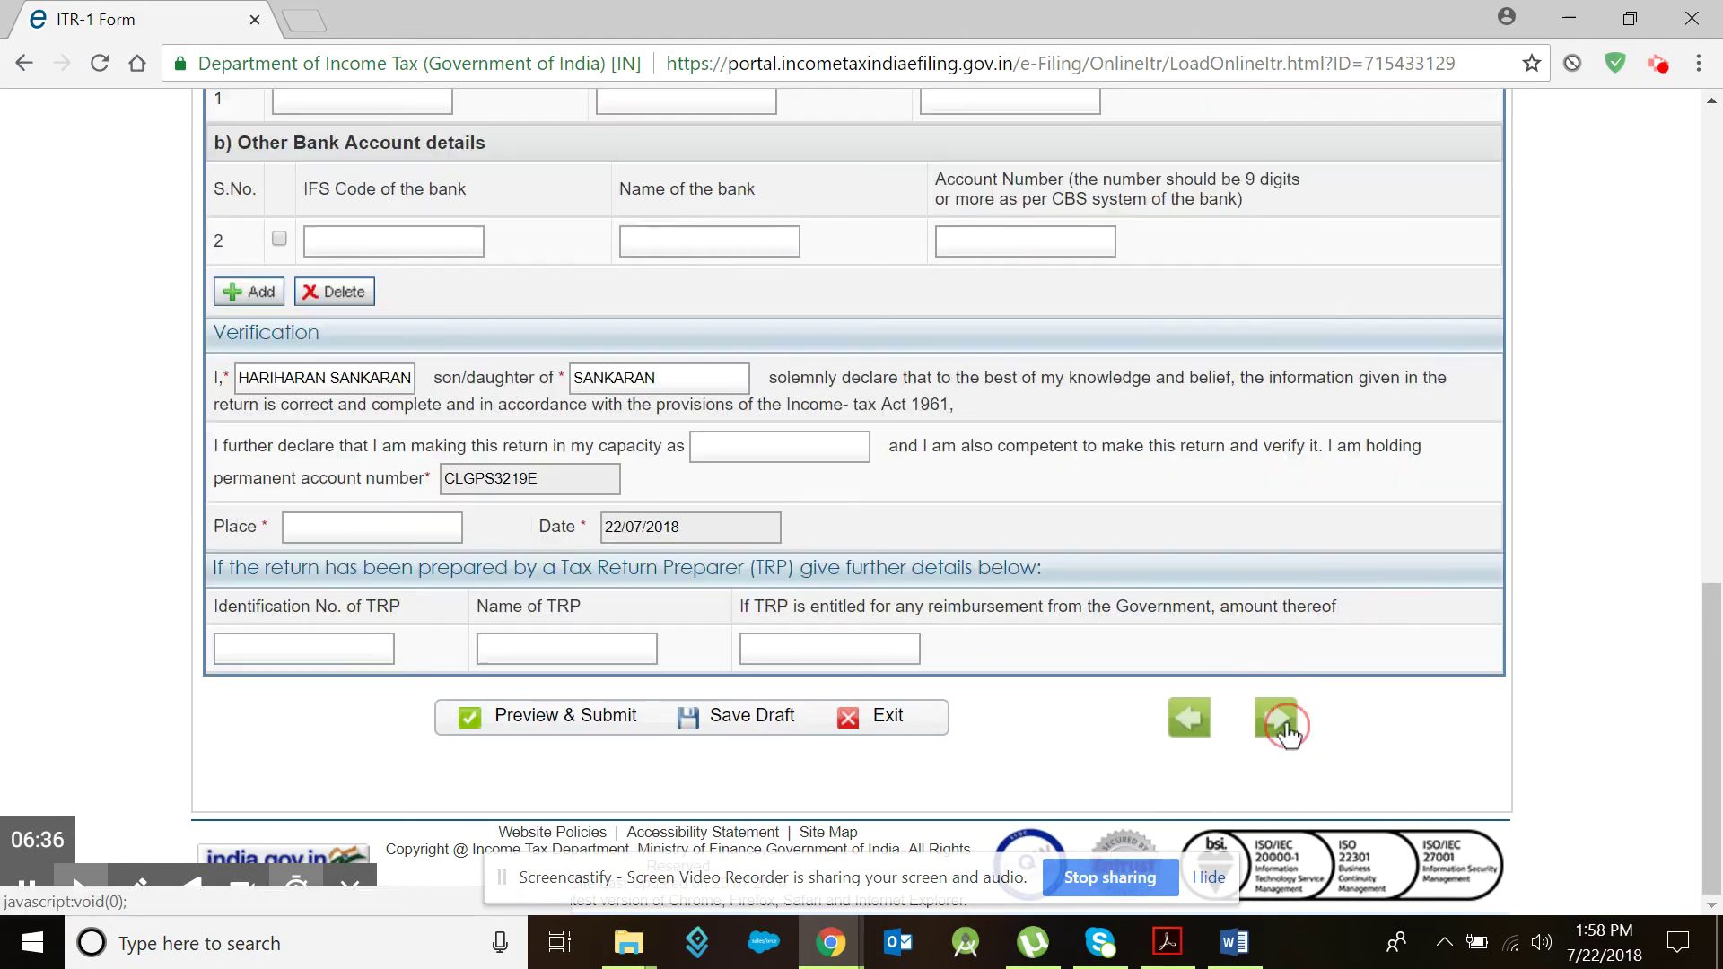
left_click(1713, 694)
left_click_drag(1714, 694, 1685, 254)
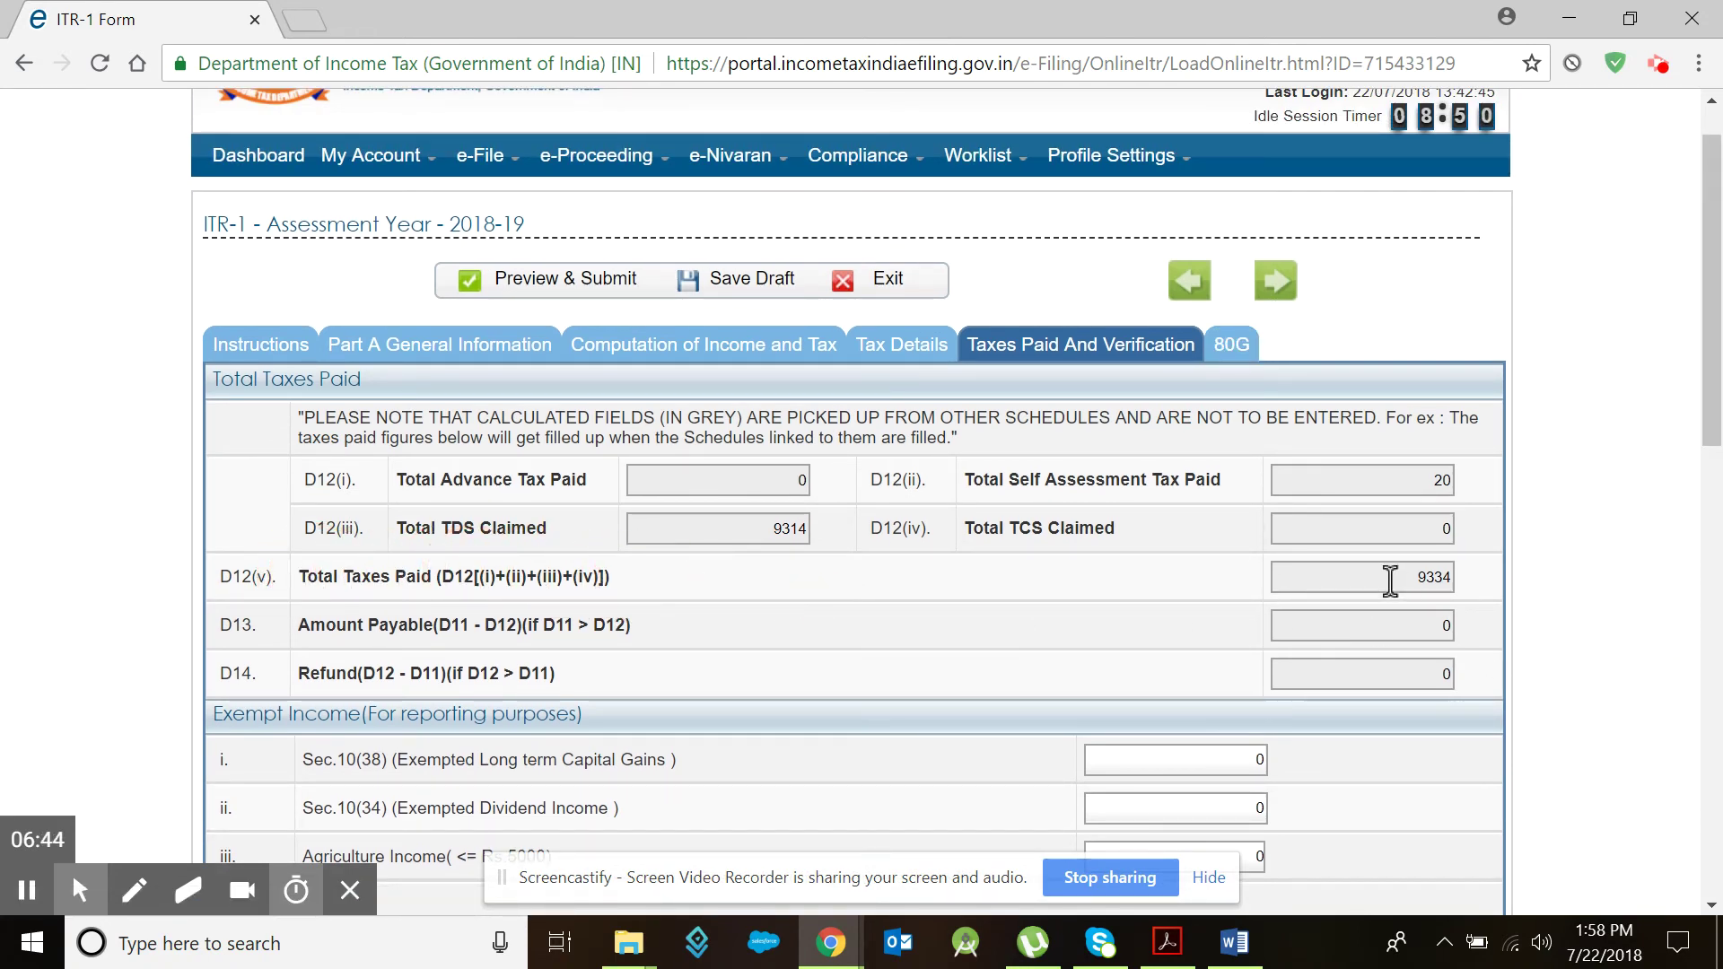
left_click_drag(1388, 579, 1462, 581)
left_click(1414, 619)
left_click(1440, 623)
left_click(1445, 626)
Step: Review the SBI challan example in Income Tax filling.docx, then advance the ITR-1 form to the 80G tab
left_click(1238, 951)
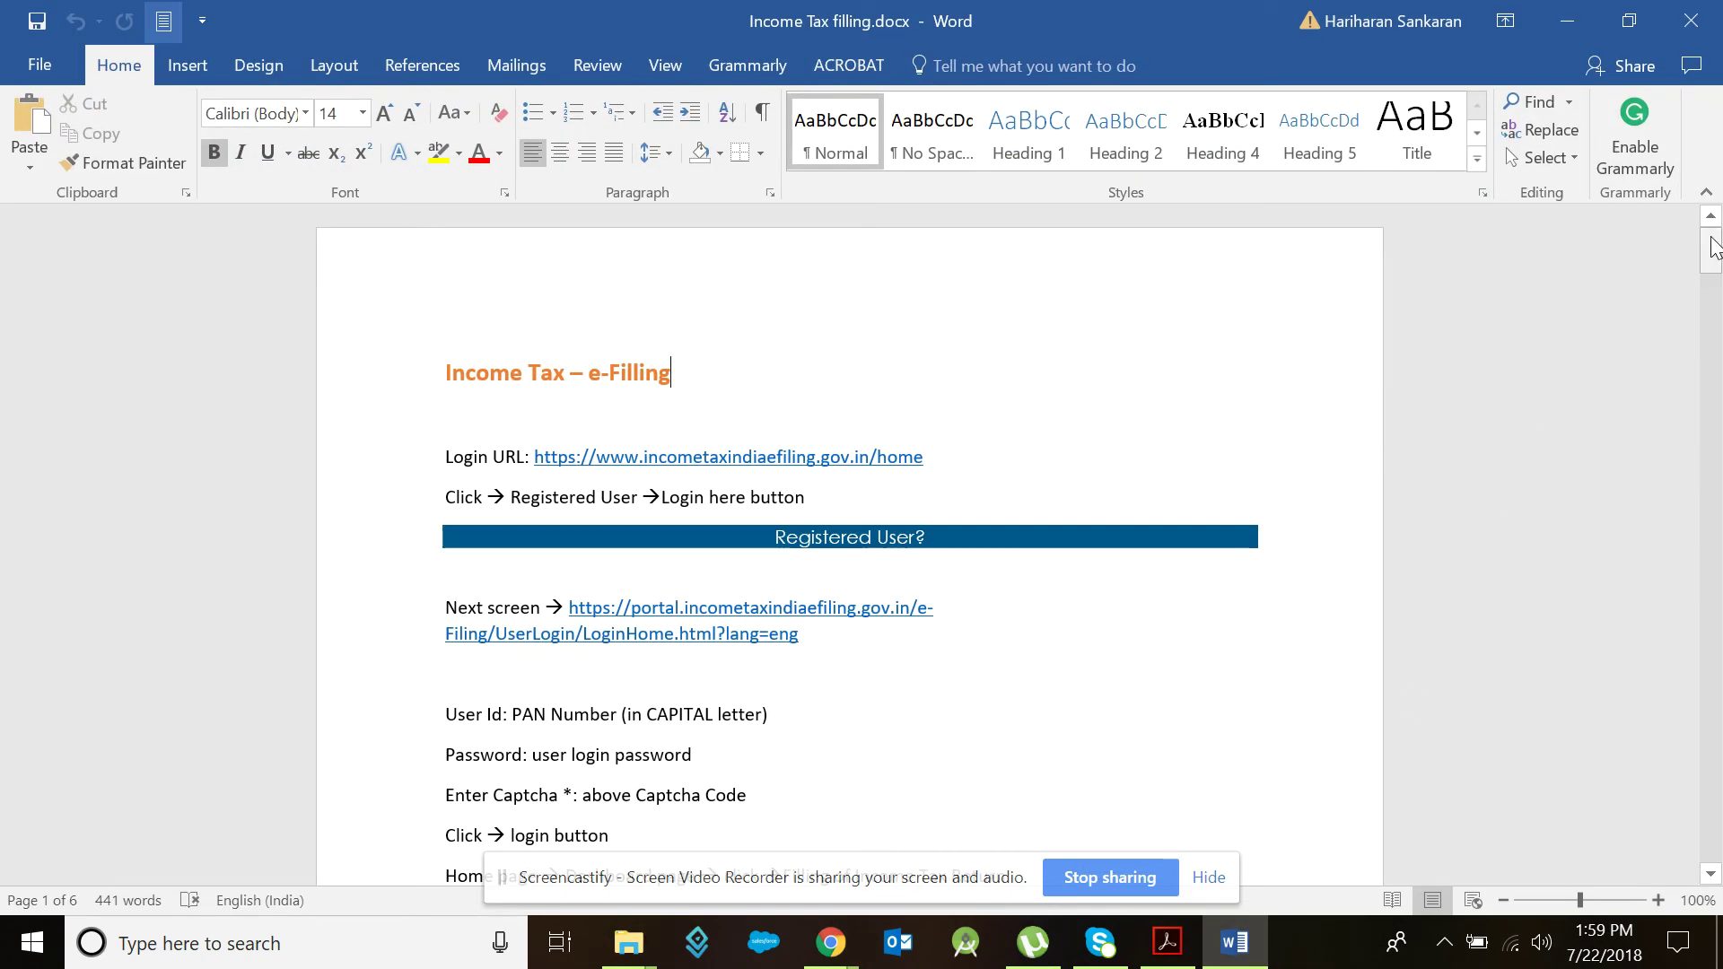
left_click_drag(1710, 251, 1713, 718)
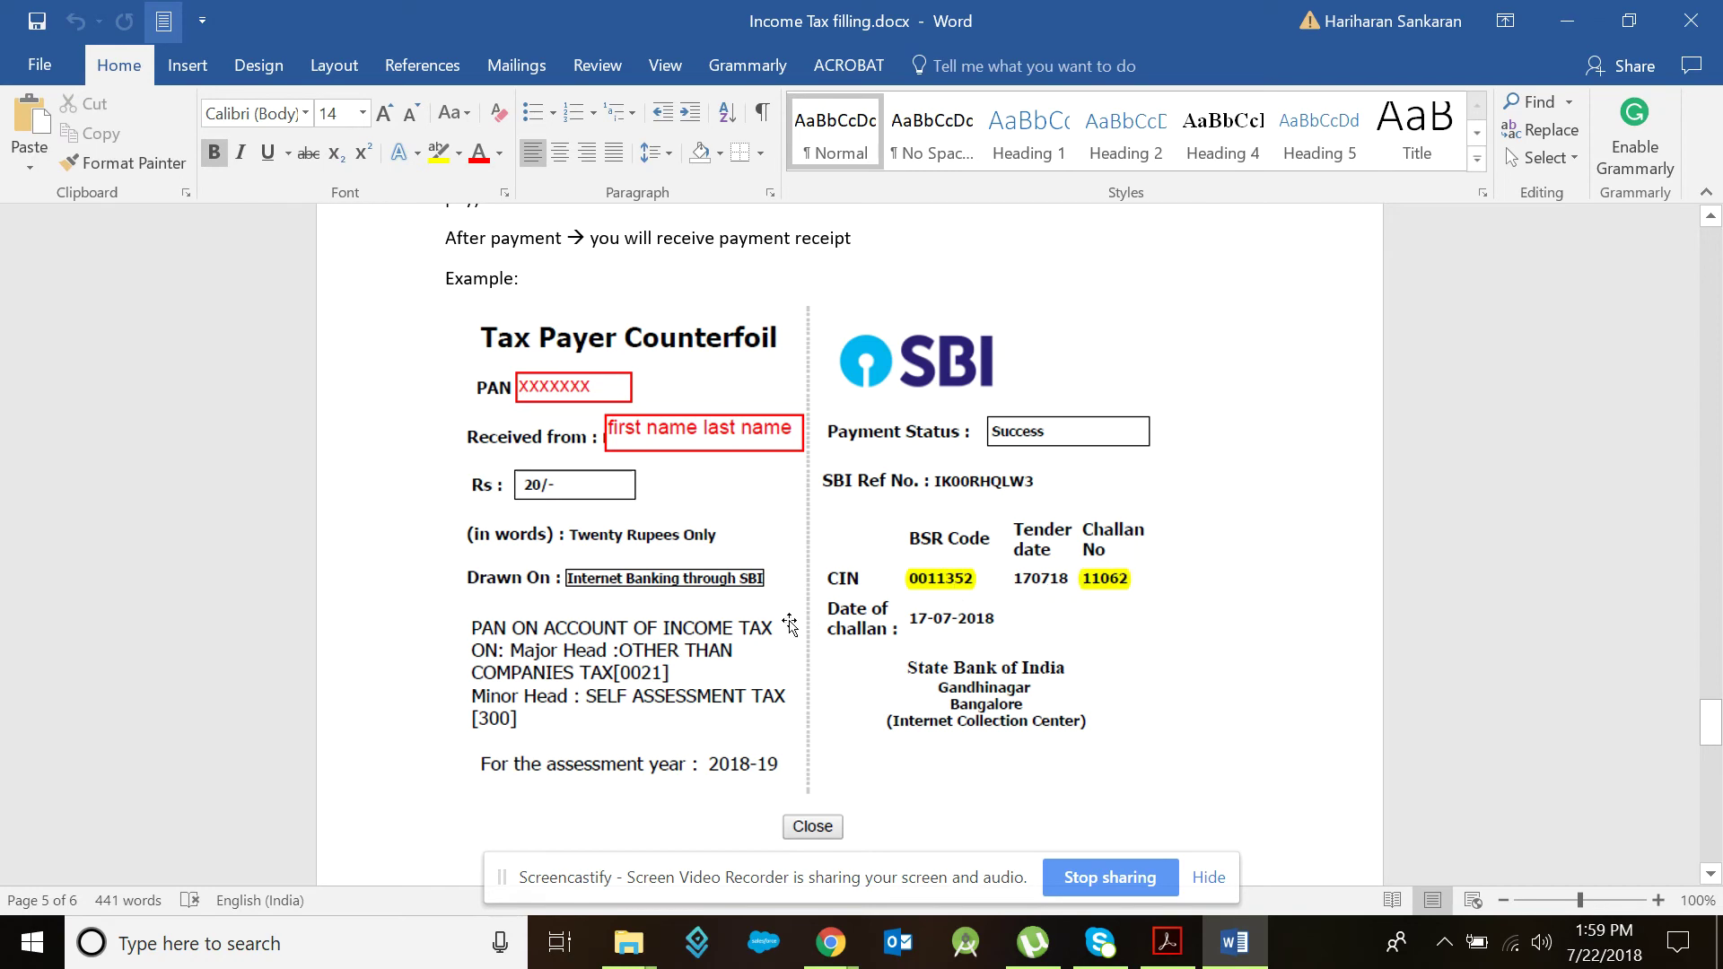
left_click(808, 915)
left_click(674, 817)
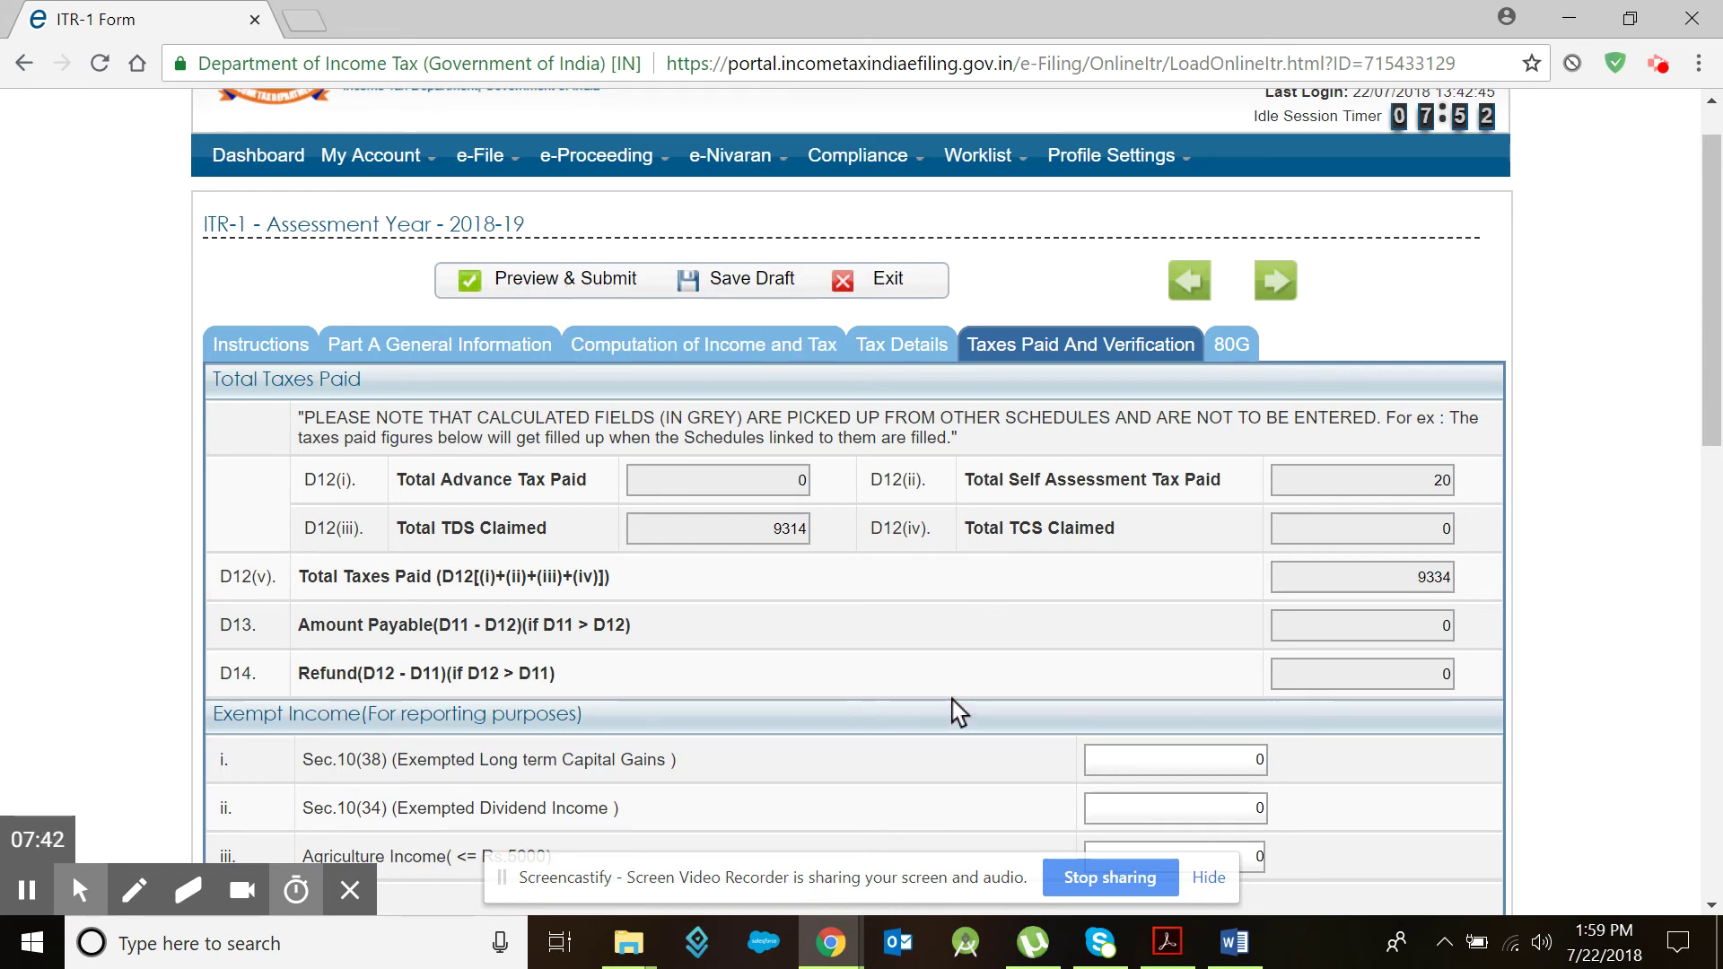
scroll(951, 700, "down", 8)
scroll(952, 696, "down", 5)
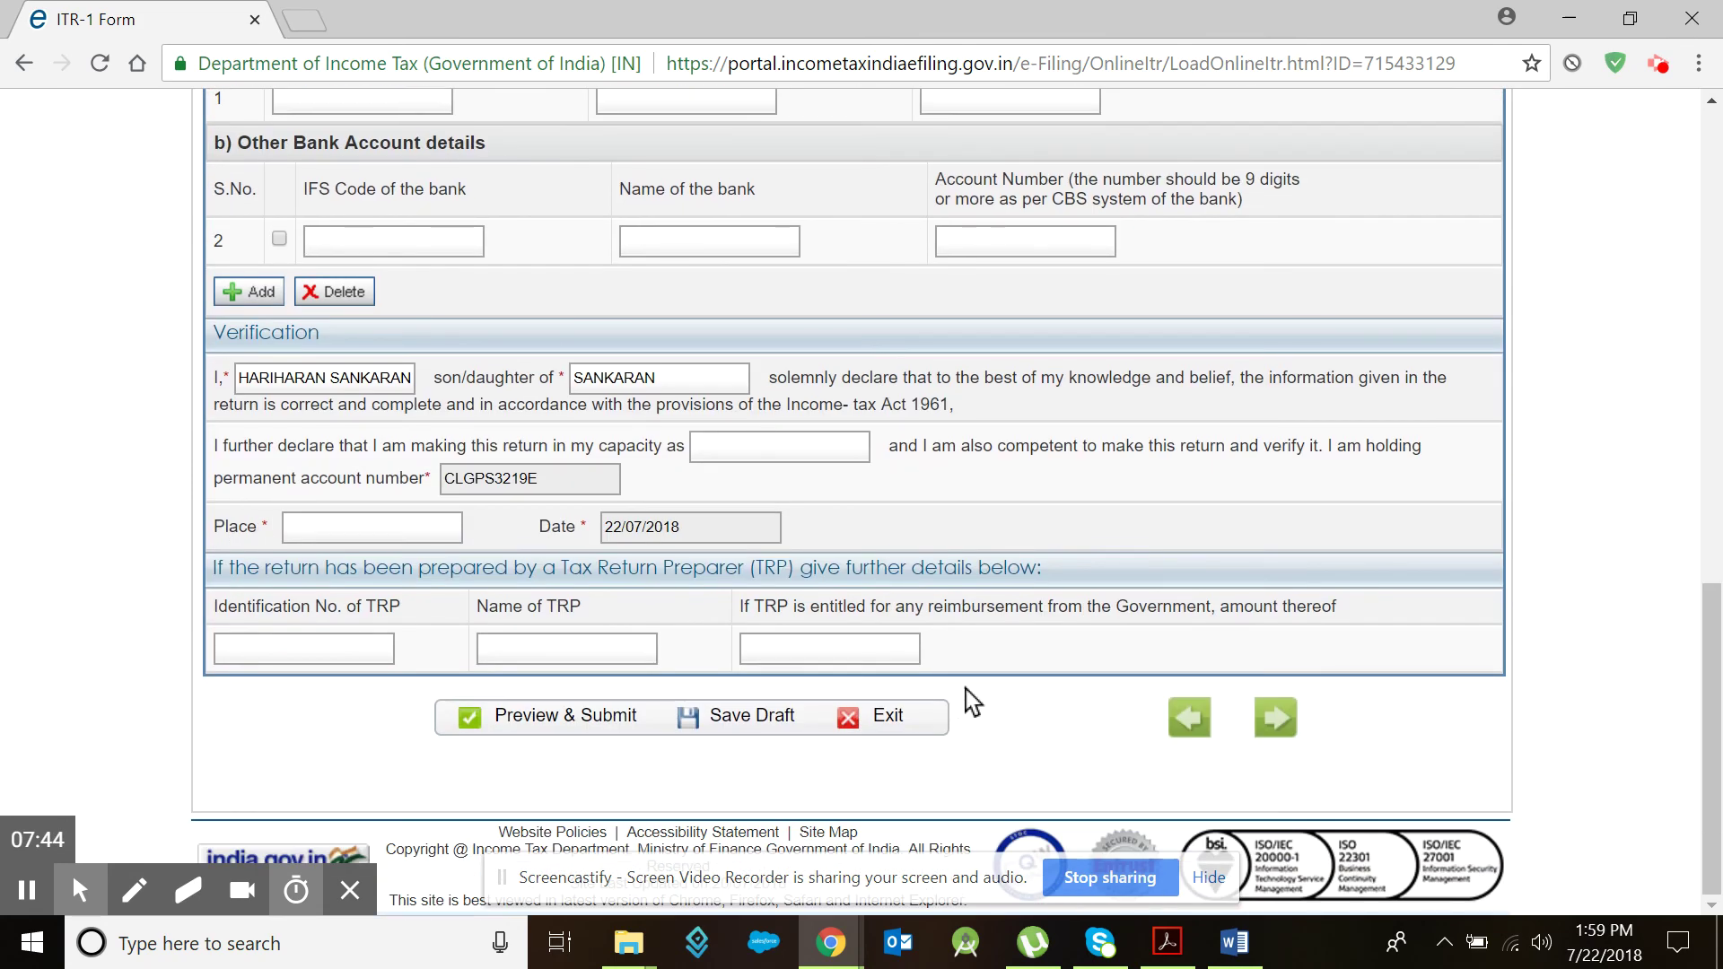
scroll(1090, 700, "up", 15)
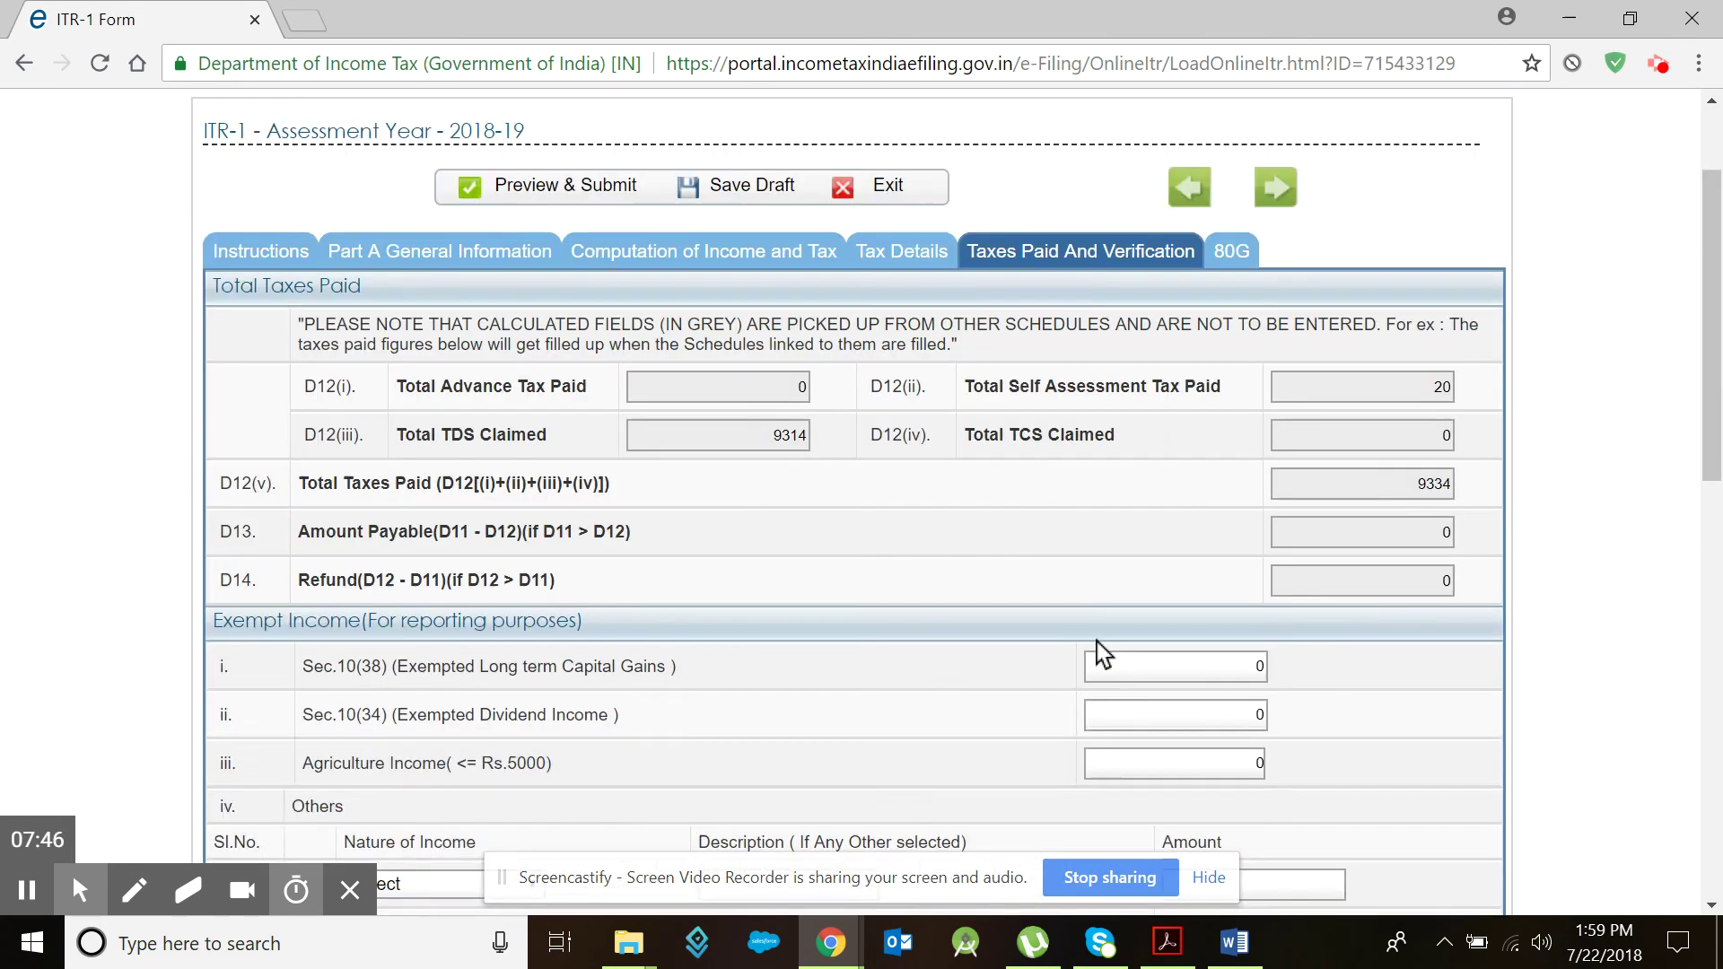
left_click(1268, 346)
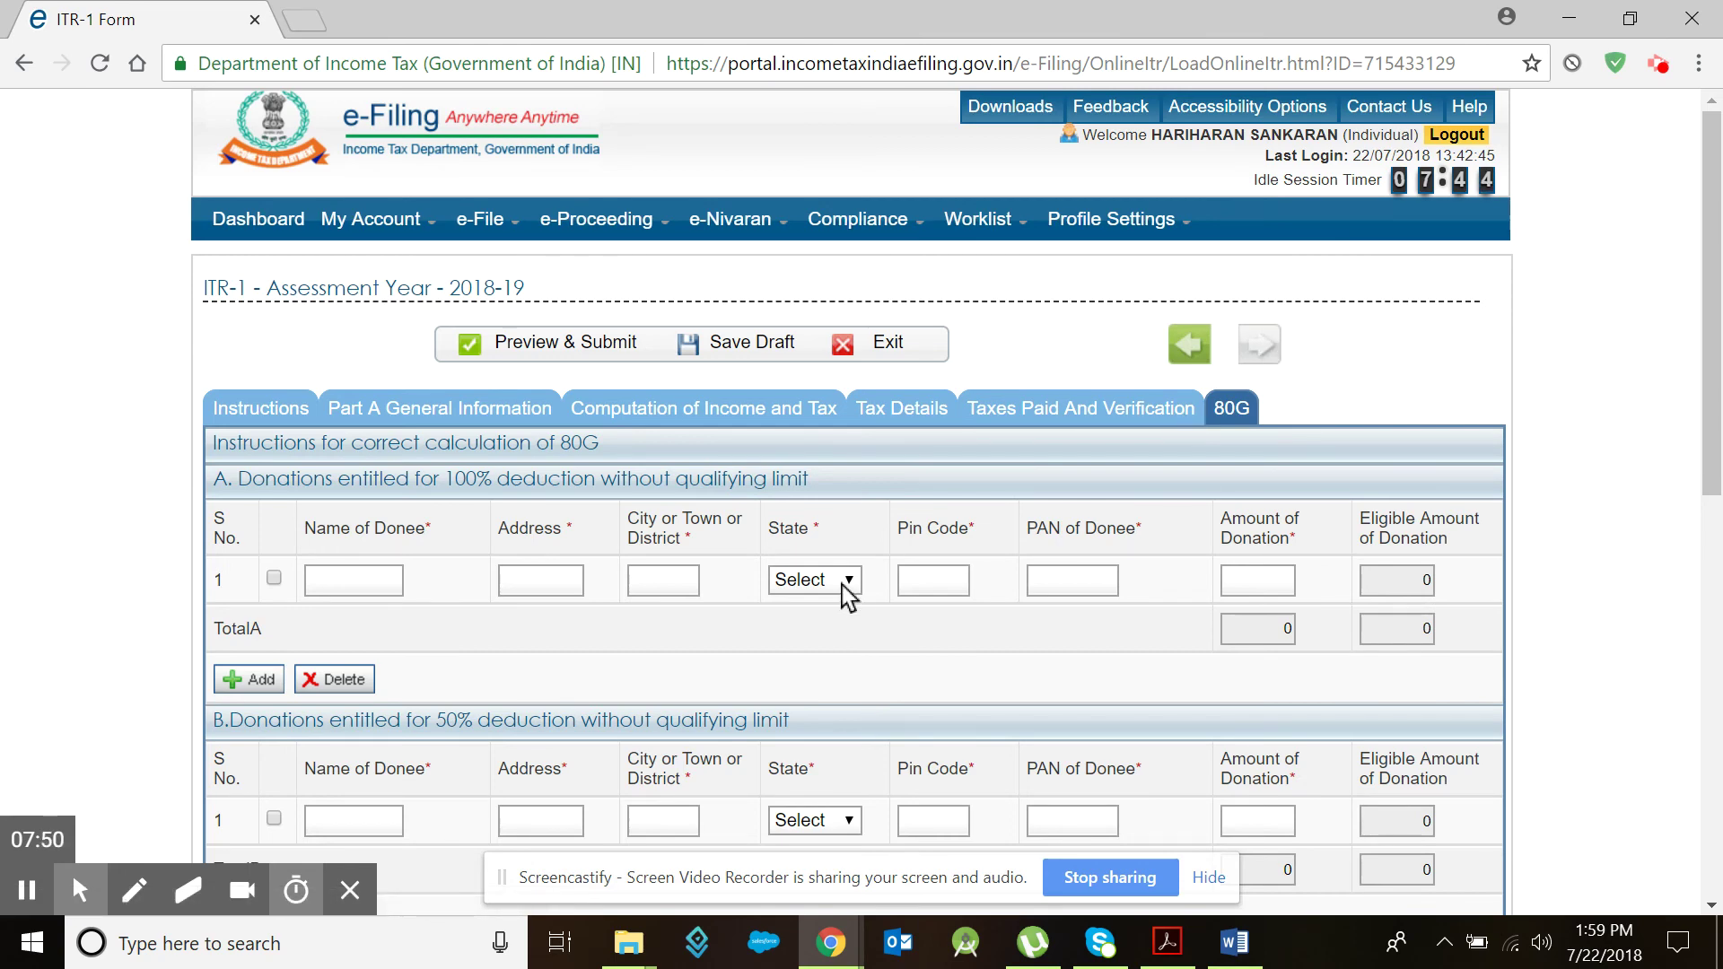
Step: Check that the 80G donee tables are empty with totals at 0, then go to the account Dashboard
scroll(815, 626, "down", 8)
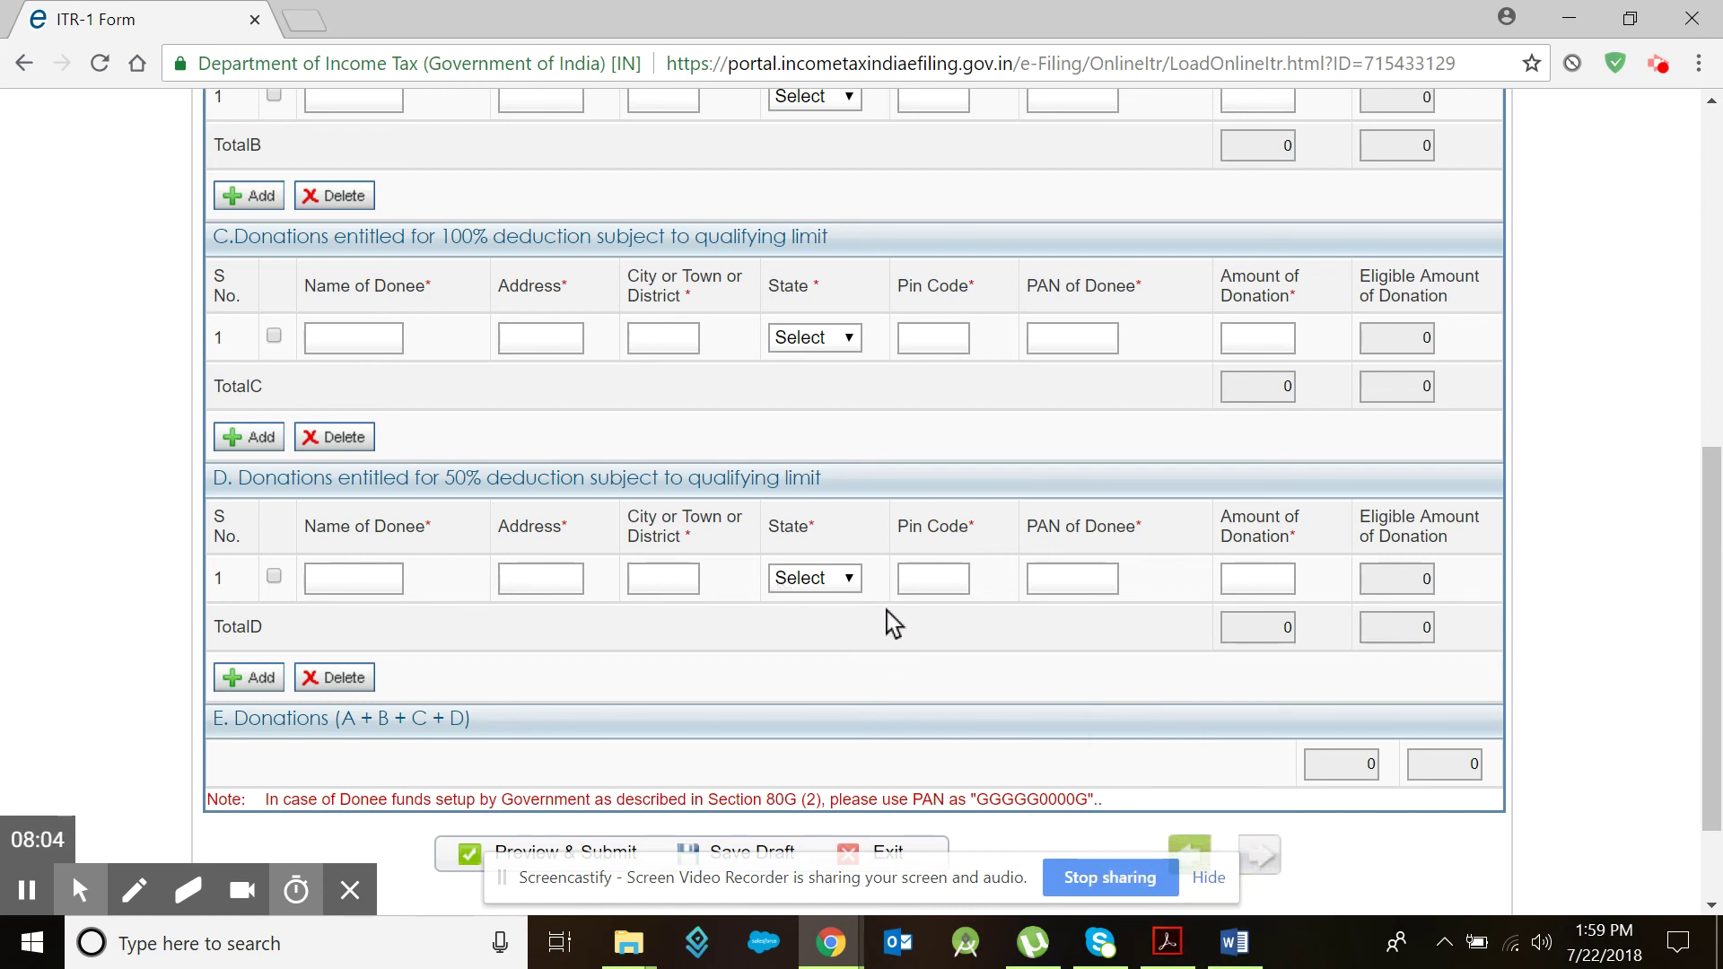
scroll(886, 611, "up", 8)
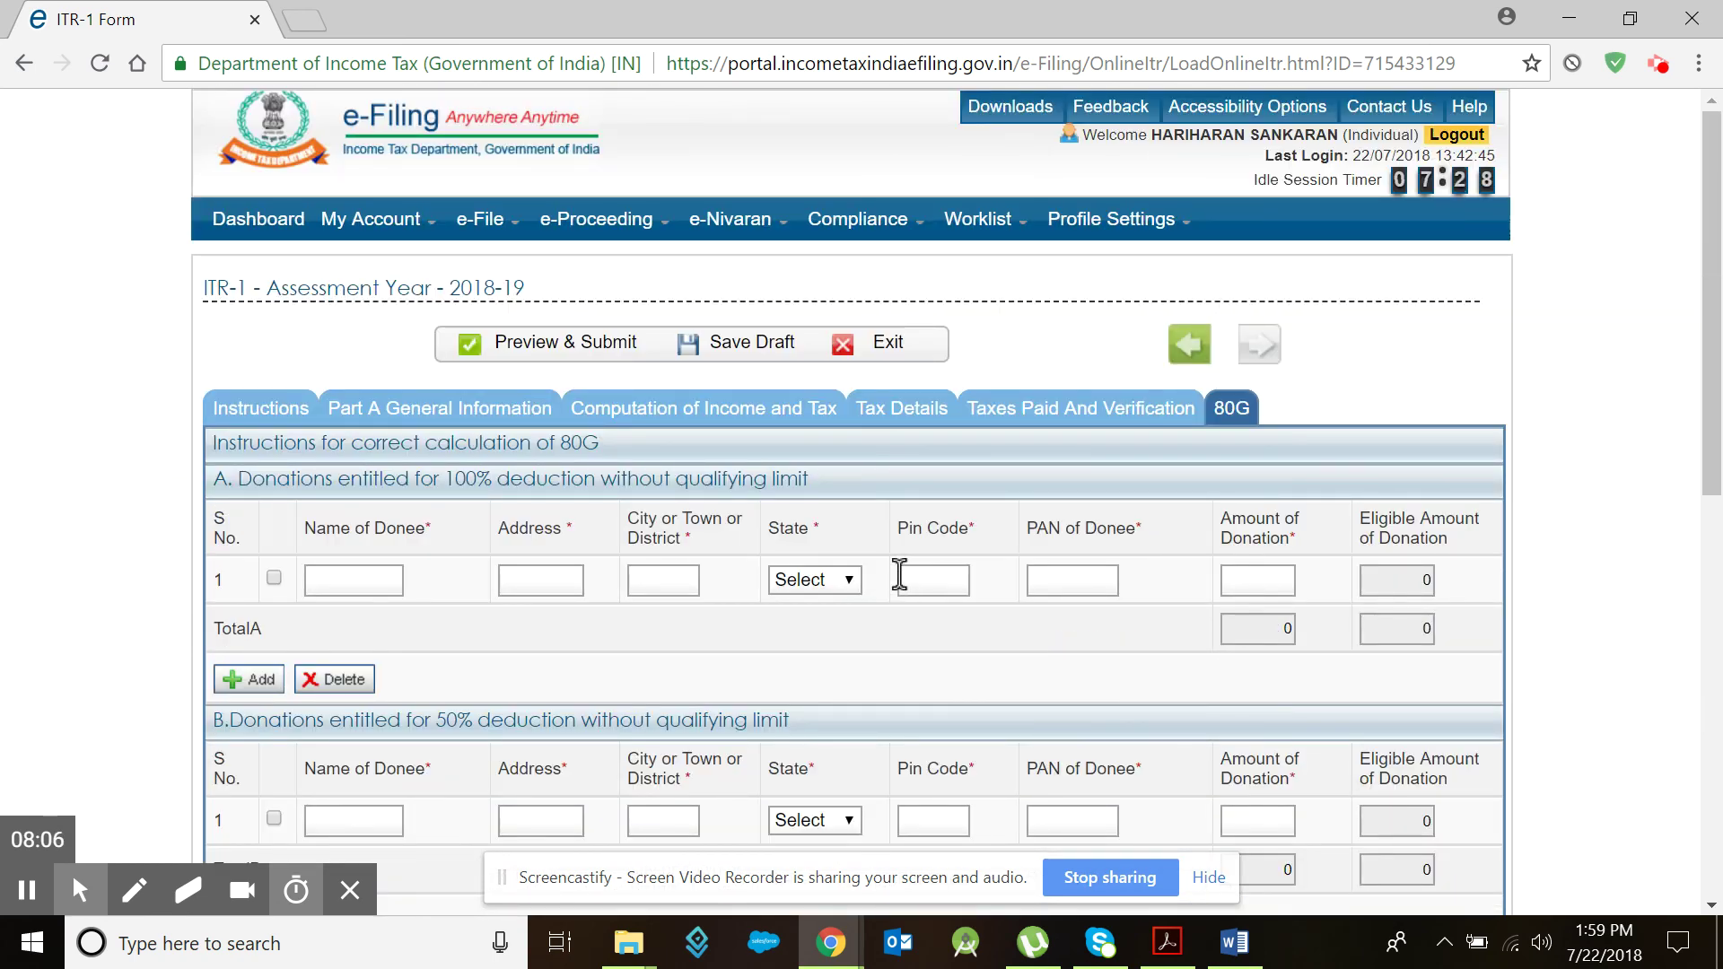
left_click(1229, 406)
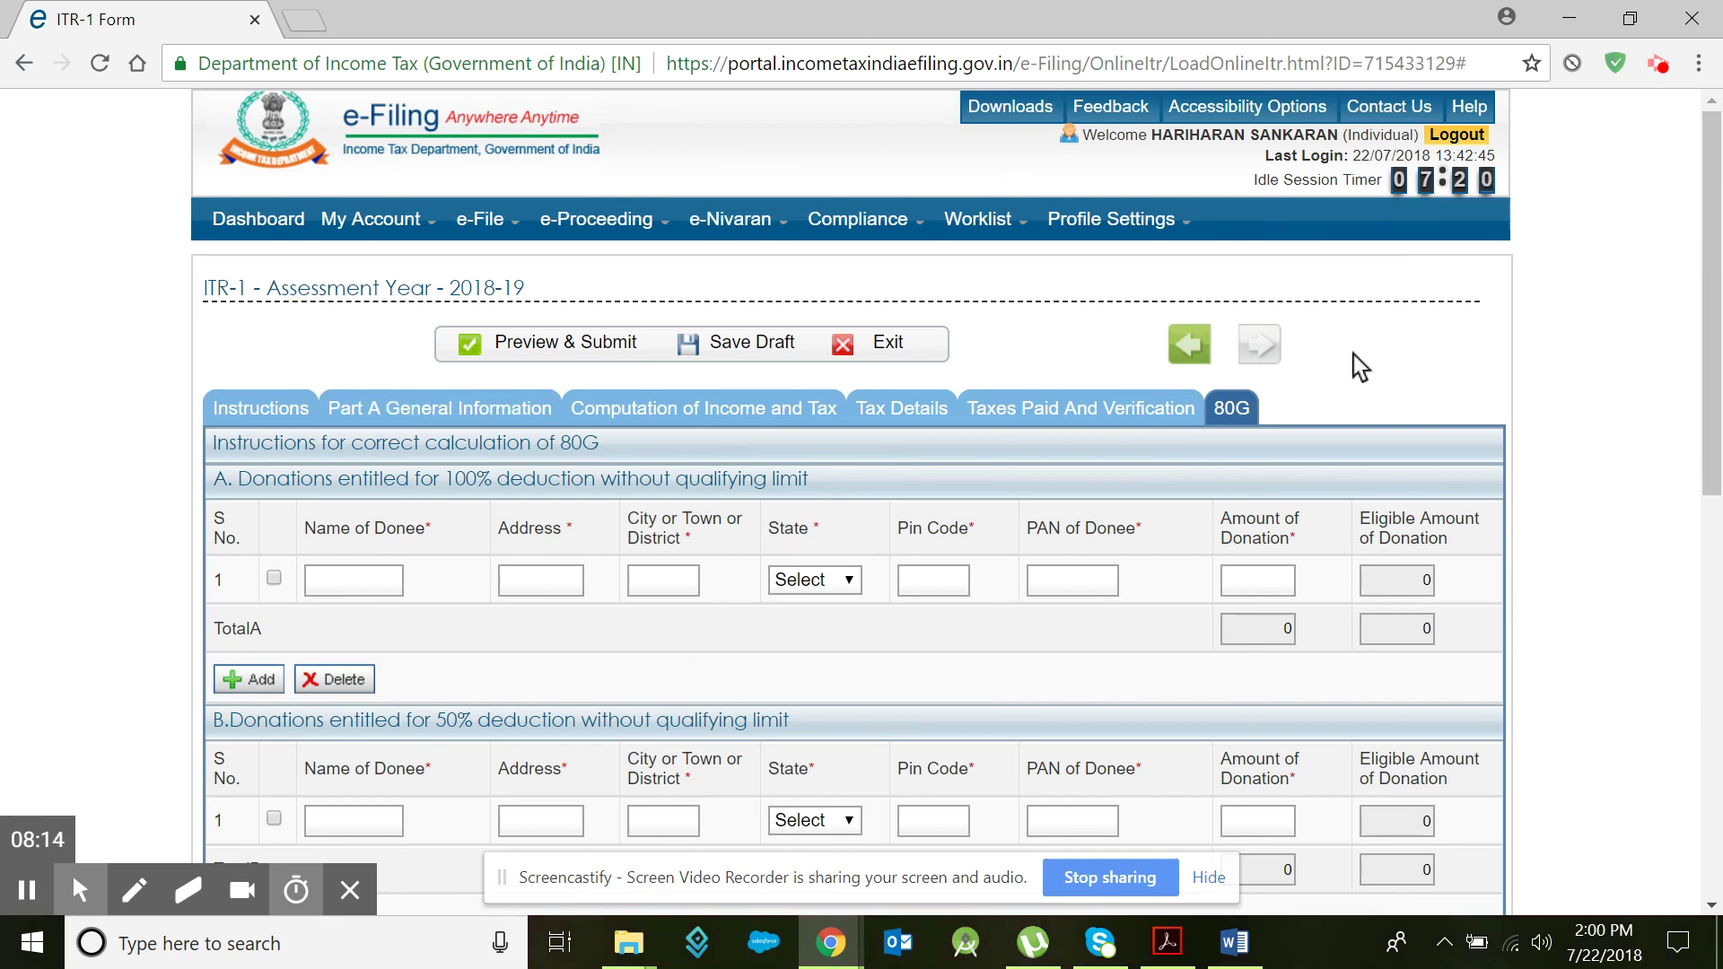
left_click(257, 219)
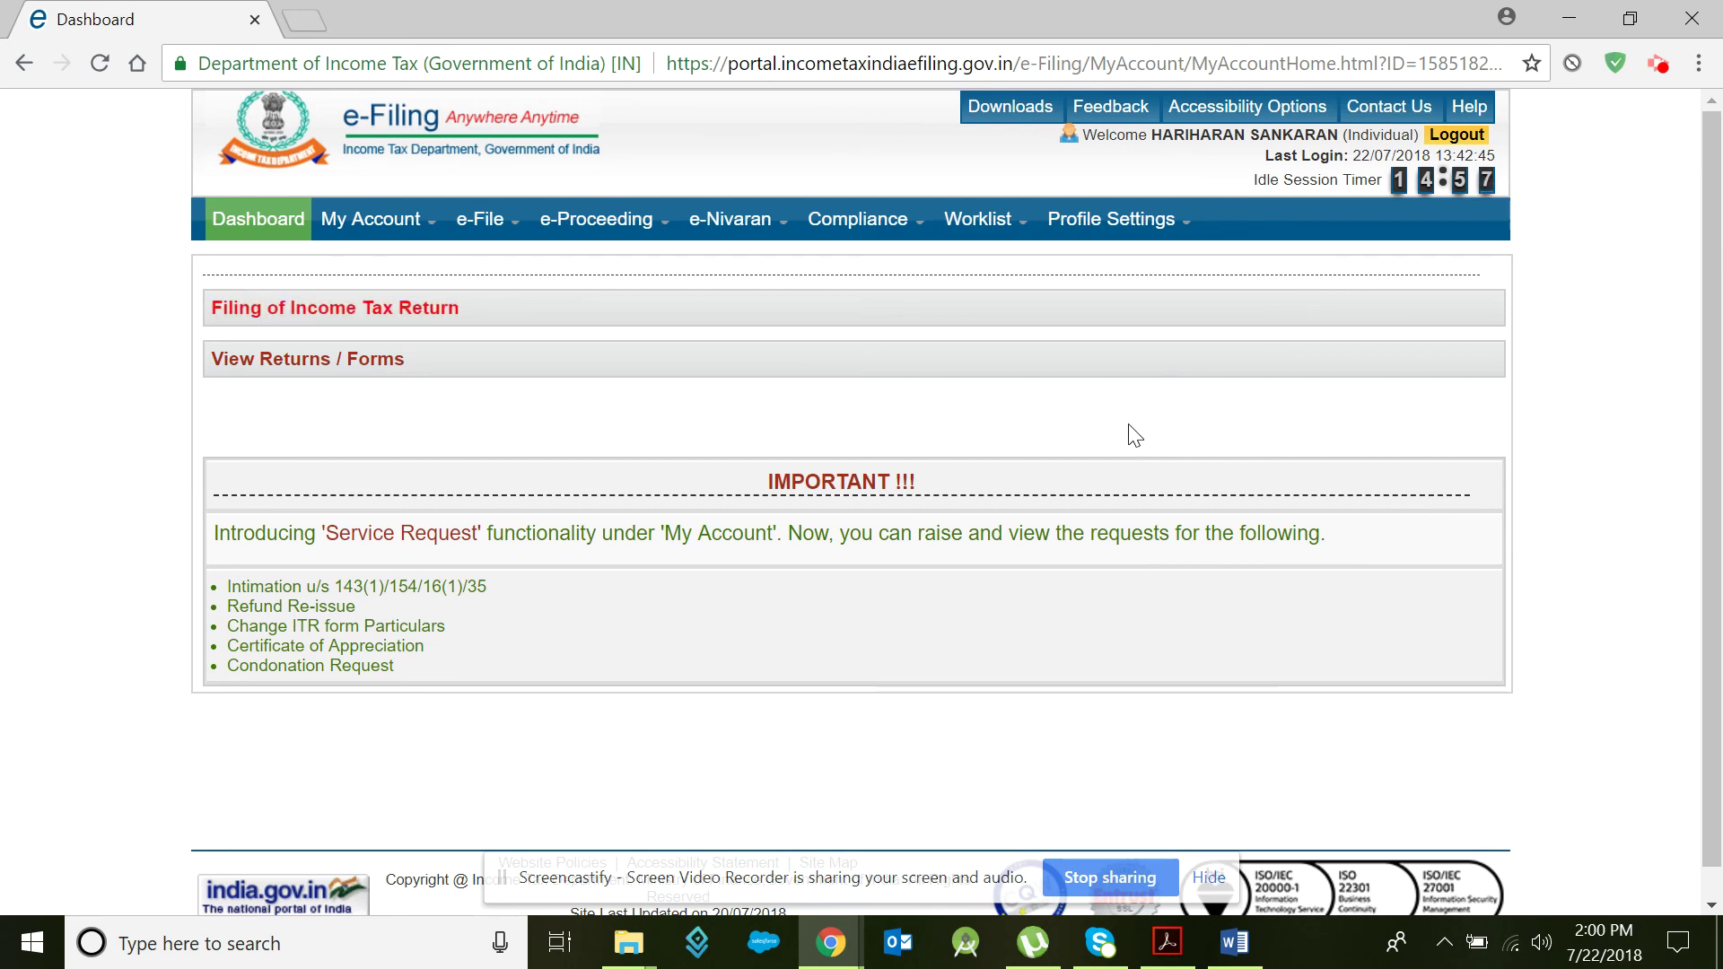
Step: Log out of the e-Filing account
left_click(1455, 137)
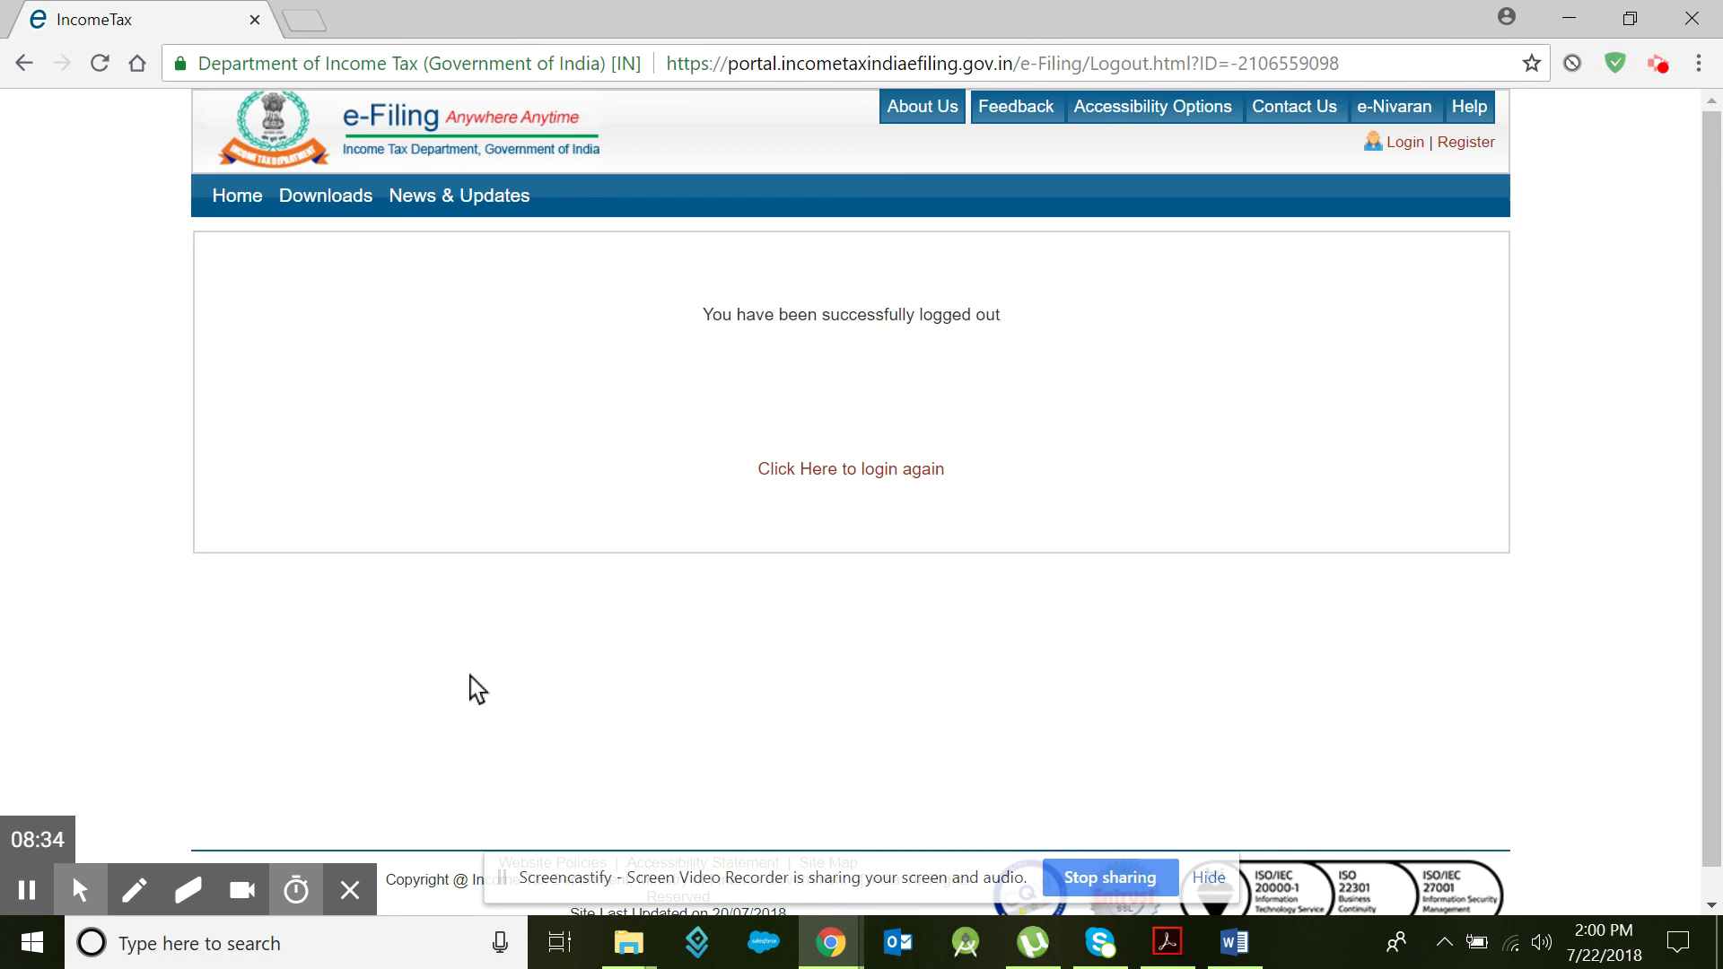
left_click(1235, 943)
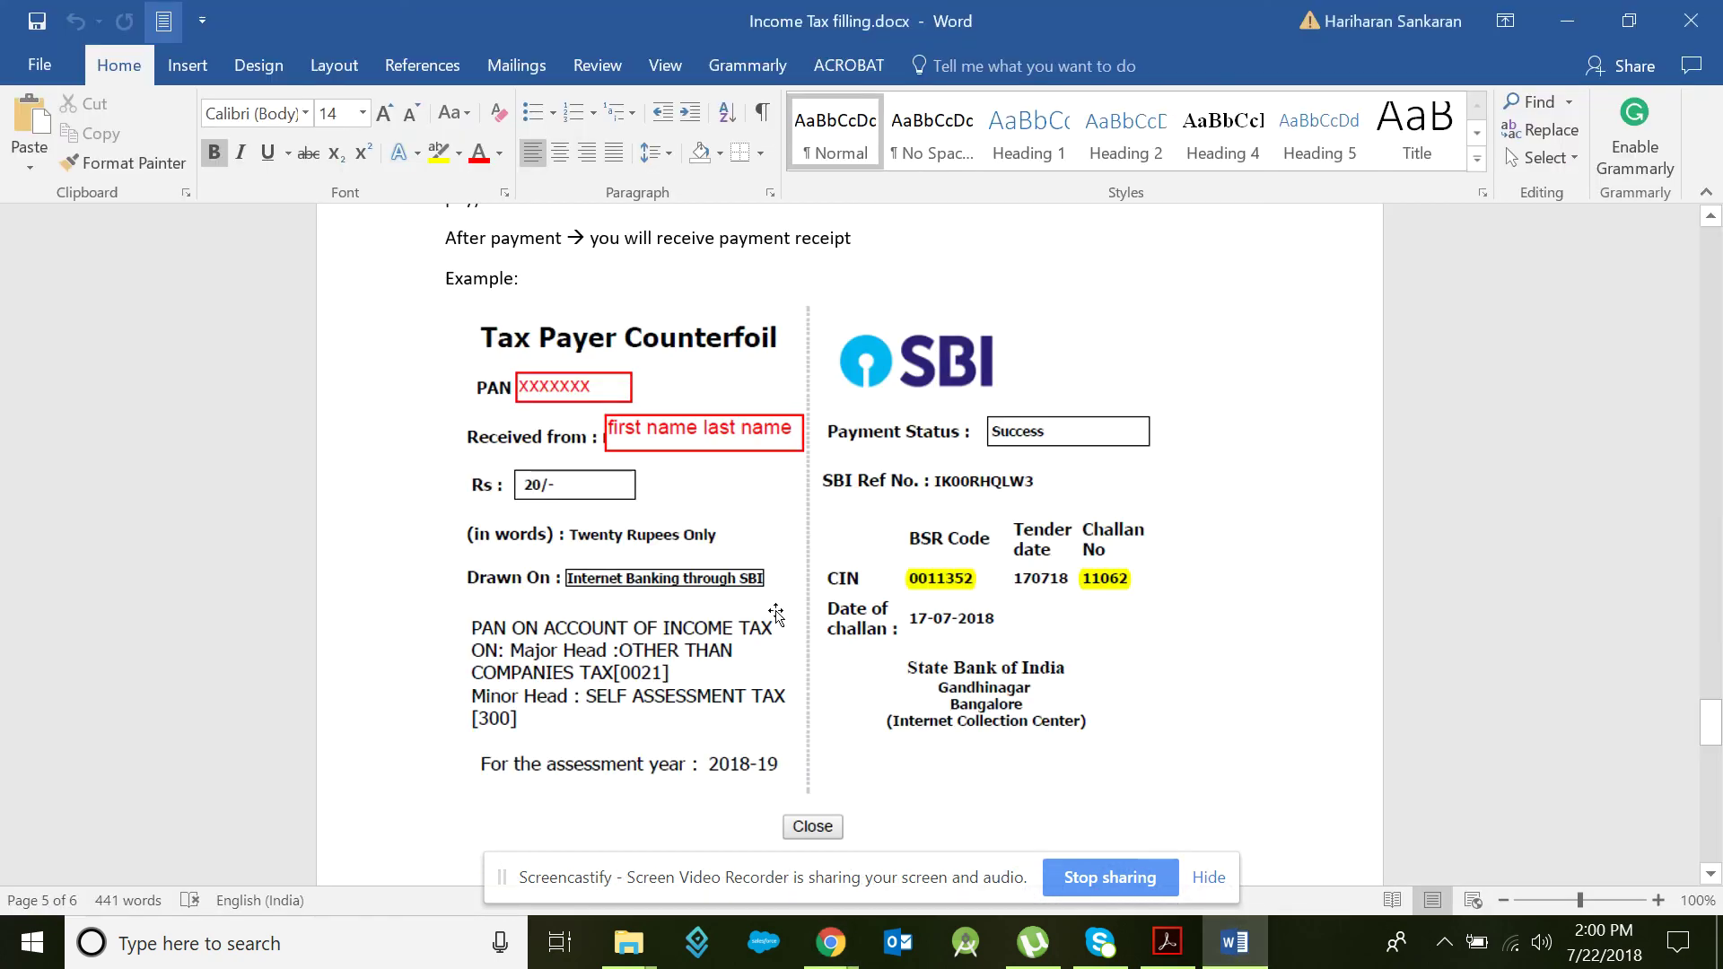
scroll(940, 648, "up", 20)
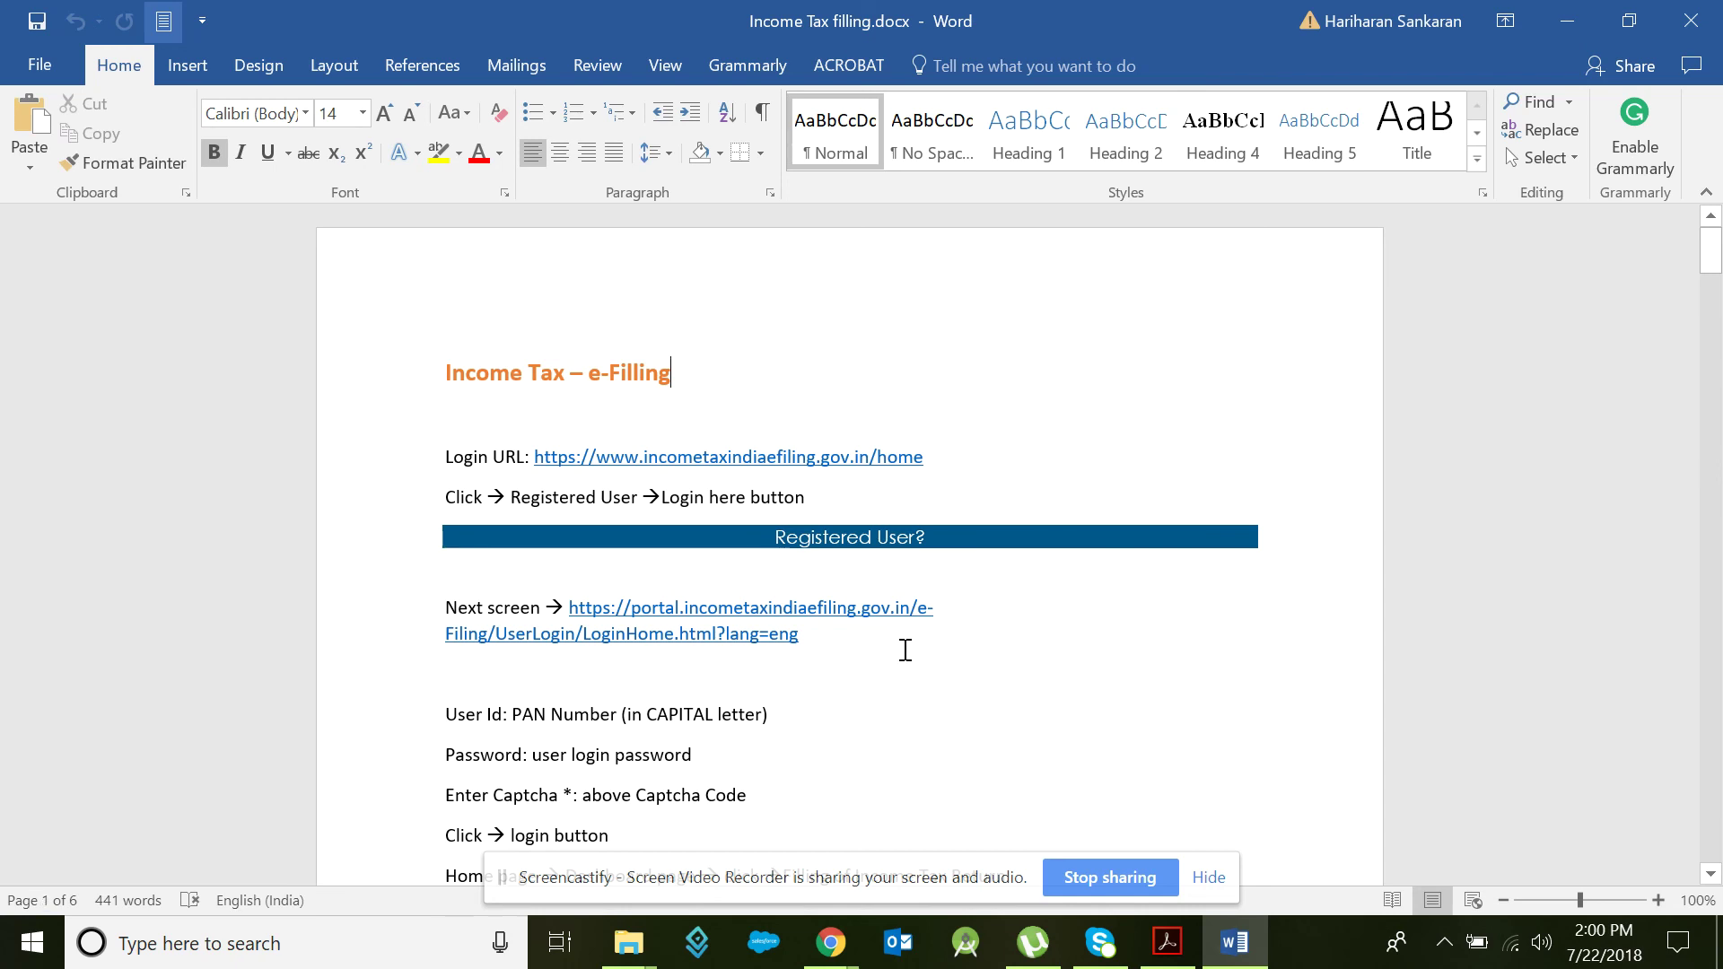
left_click(1233, 943)
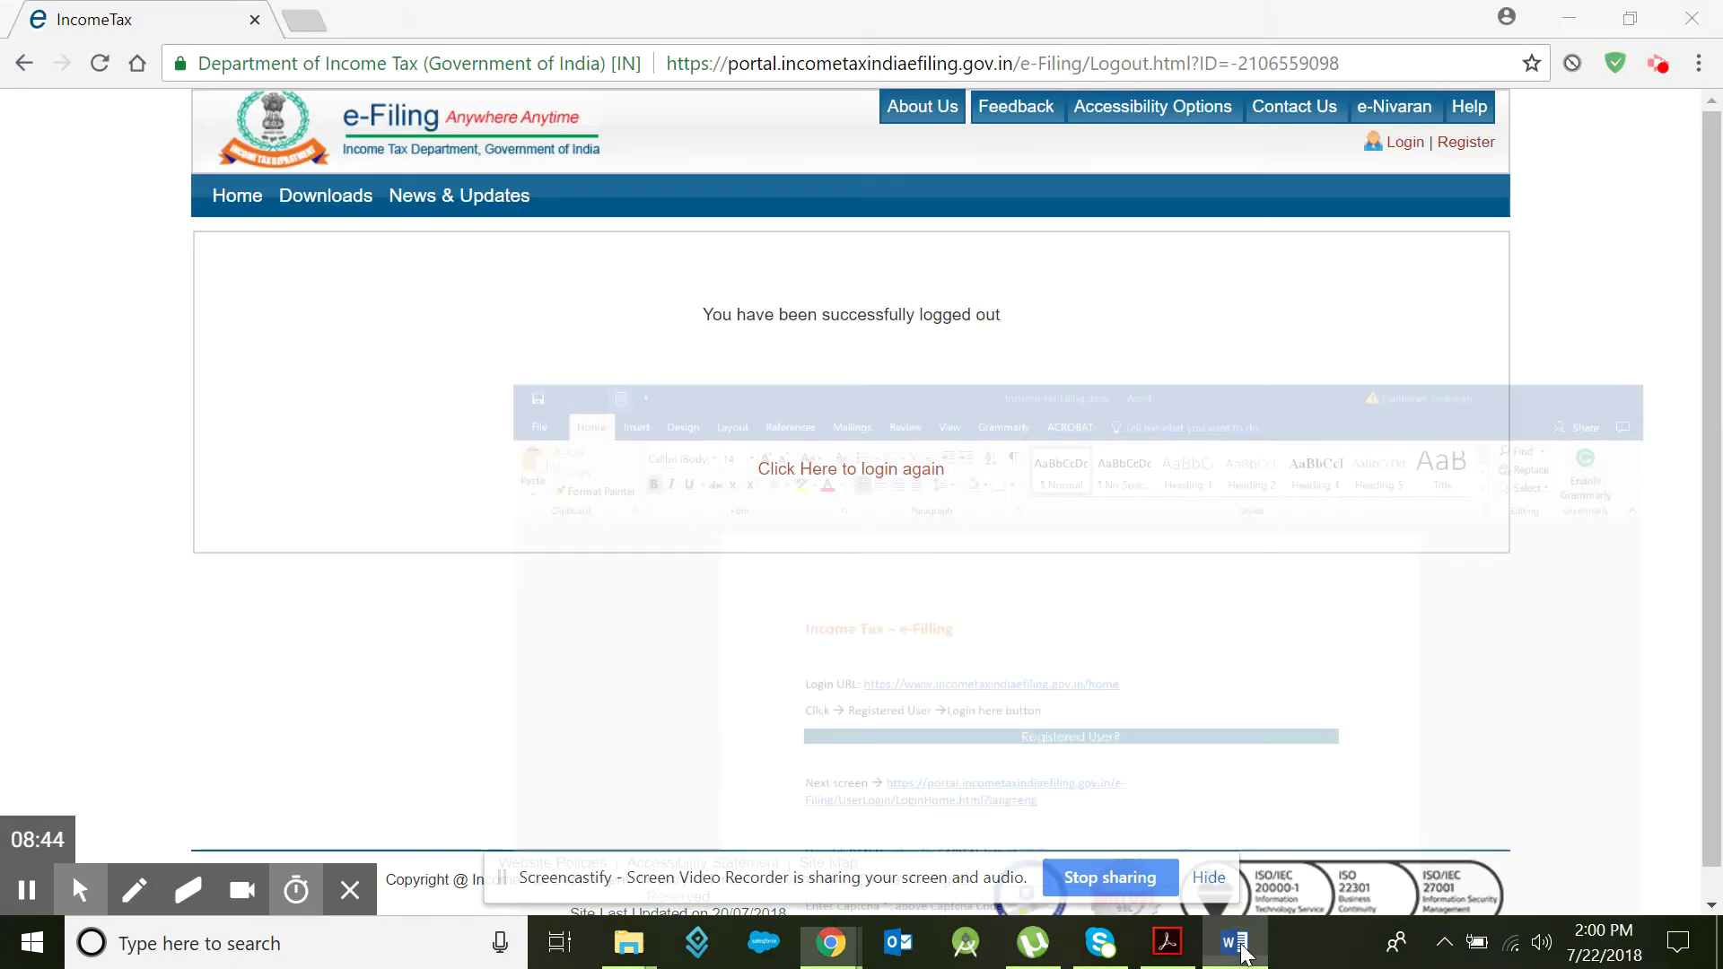